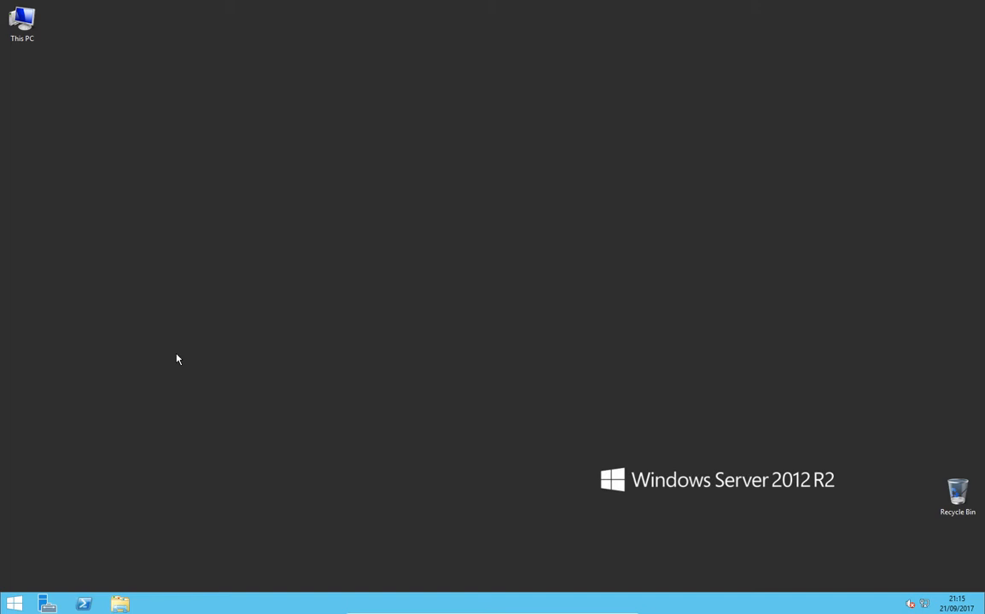
Step: Open Devices and Printers in Control Panel and start adding a printer
left_click(12, 603)
left_click(118, 287)
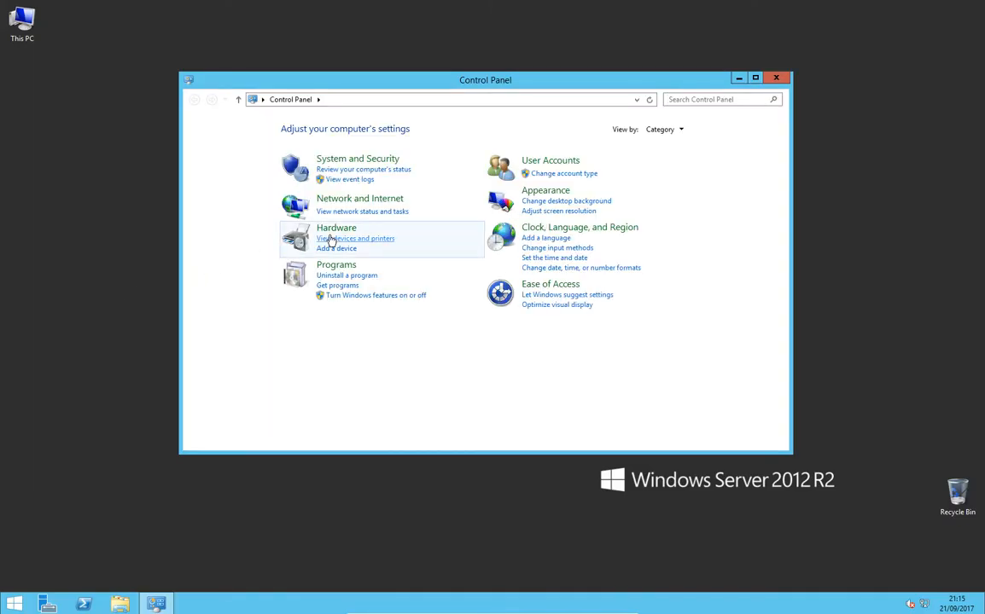
left_click(330, 239)
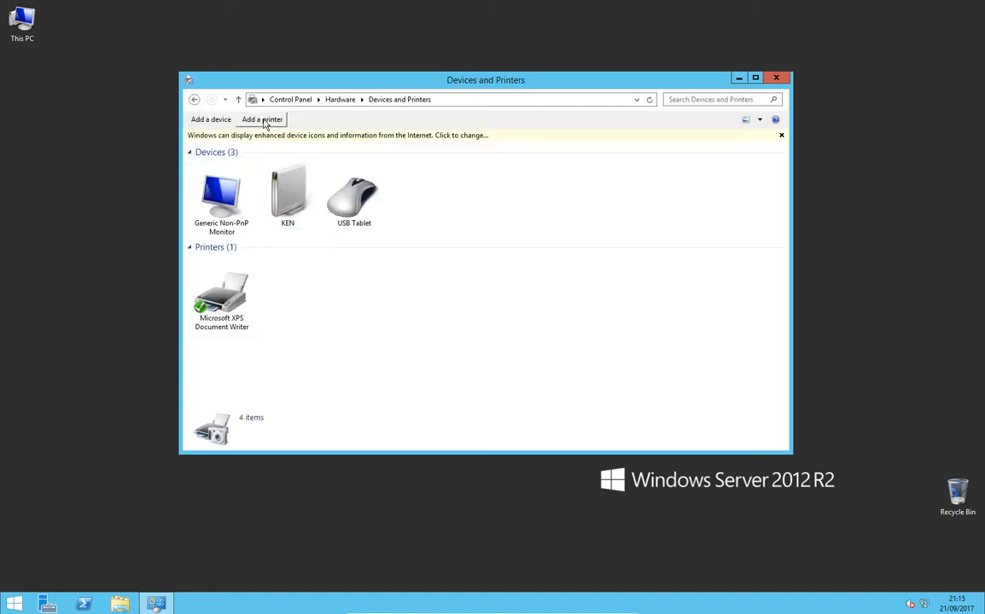
left_click(264, 120)
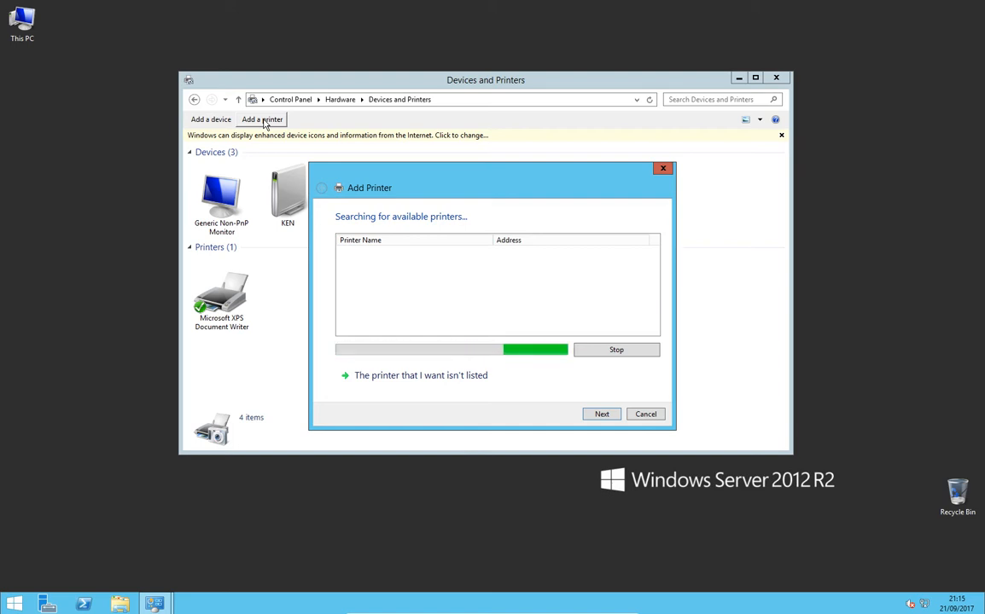
Step: Stop the automatic printer search and choose to add a local or network printer with manual settings
left_click(604, 353)
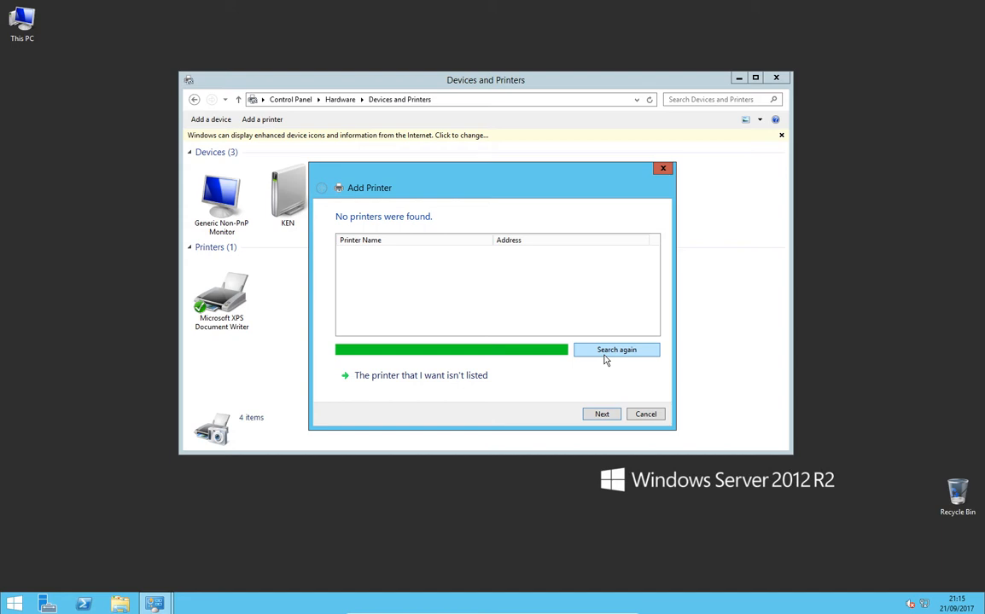
left_click(471, 384)
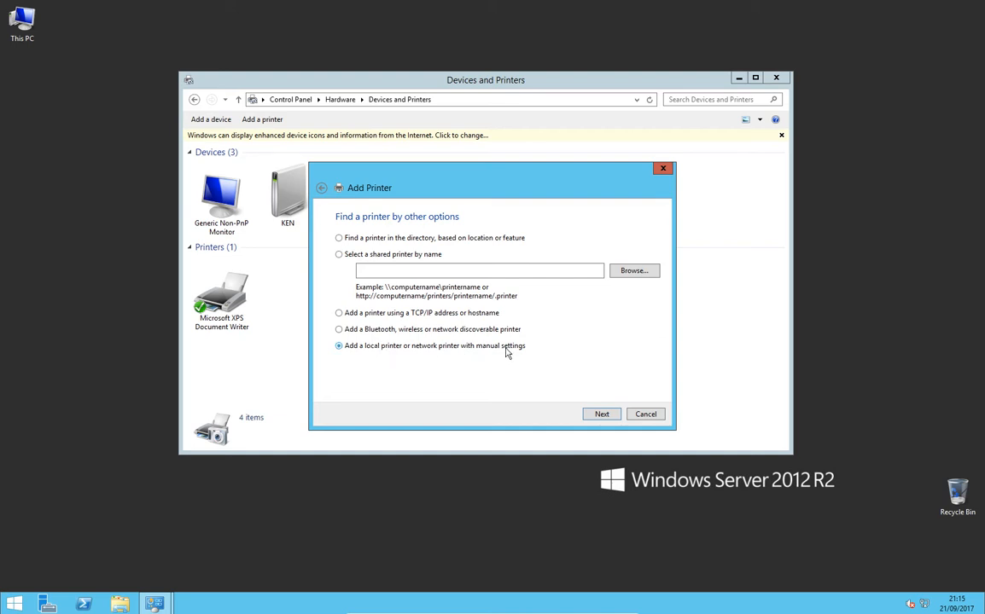
left_click(603, 415)
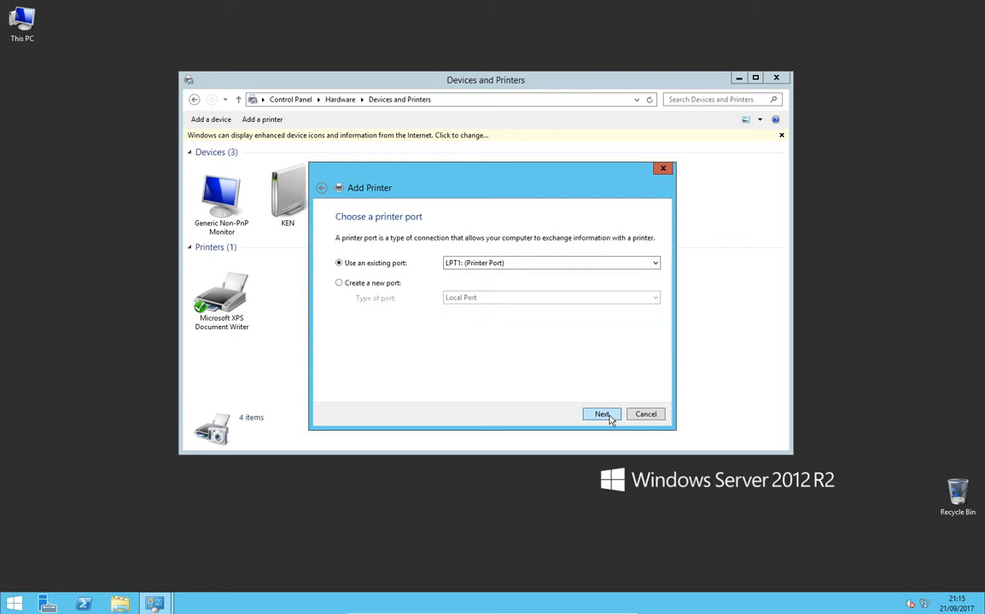
Step: Create a new printer port of the type Standard TCP/IP Port
left_click(639, 266)
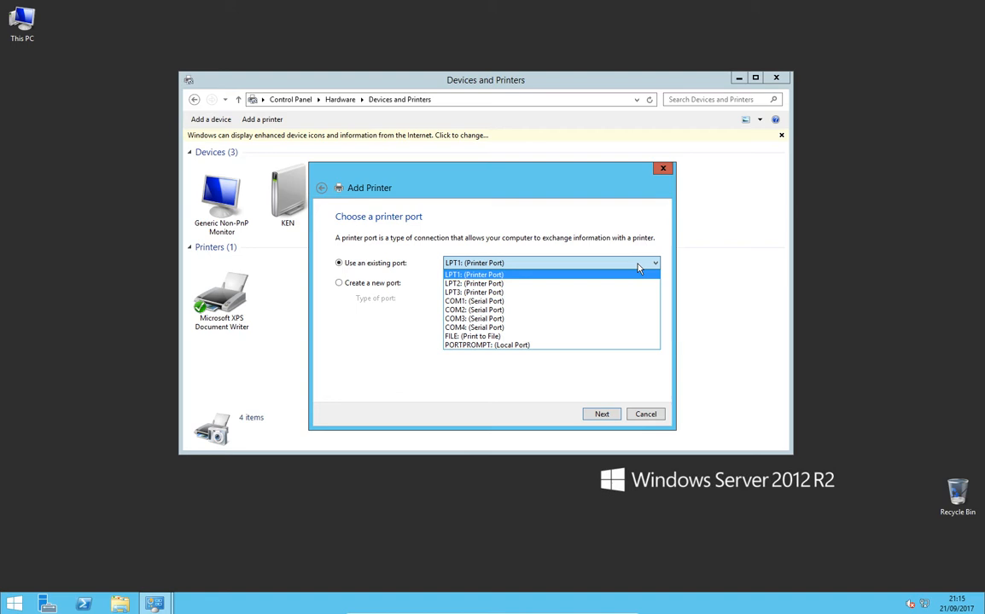
left_click(342, 301)
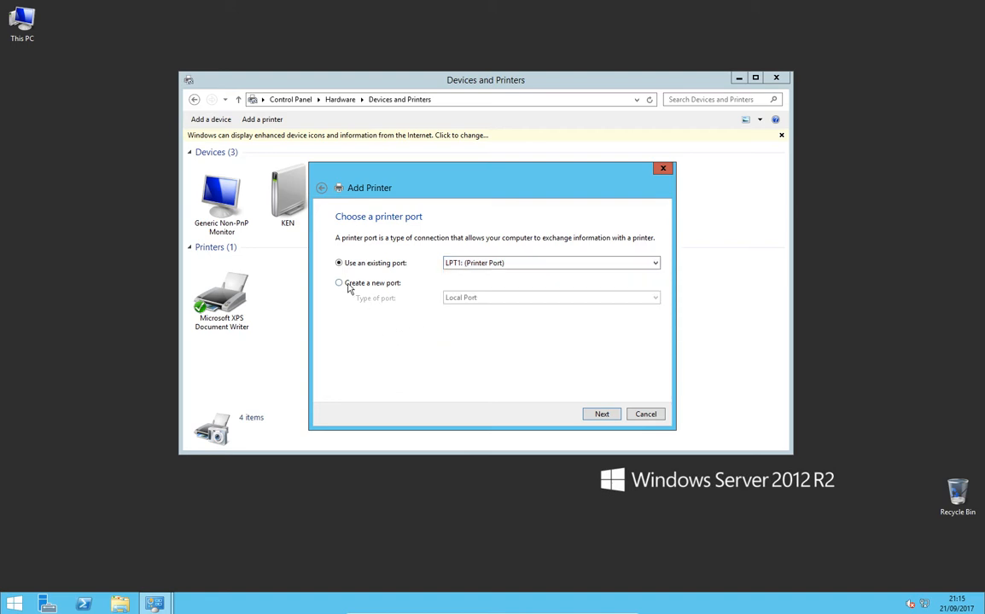
left_click(340, 285)
left_click(457, 302)
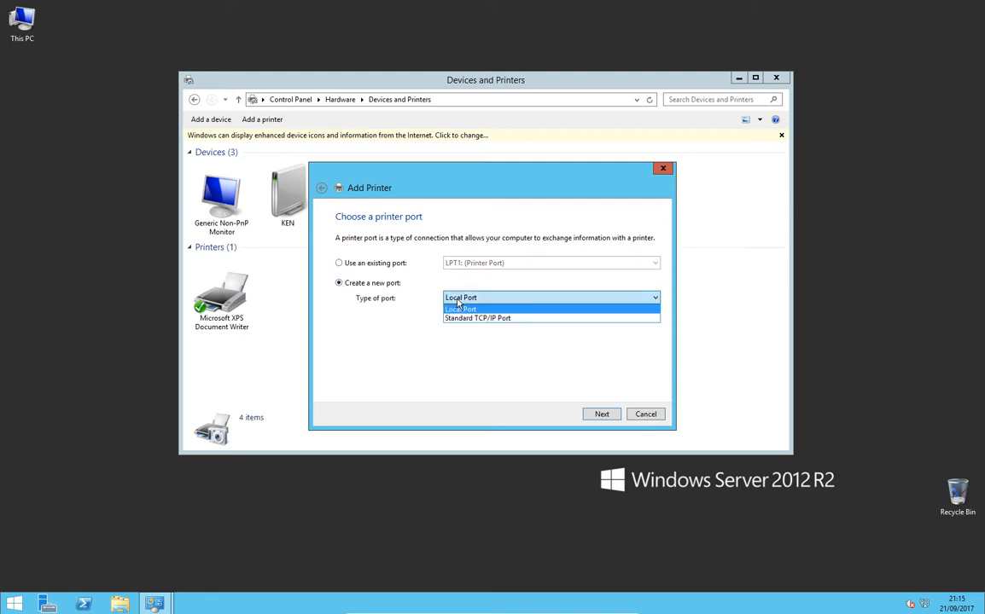
left_click(462, 319)
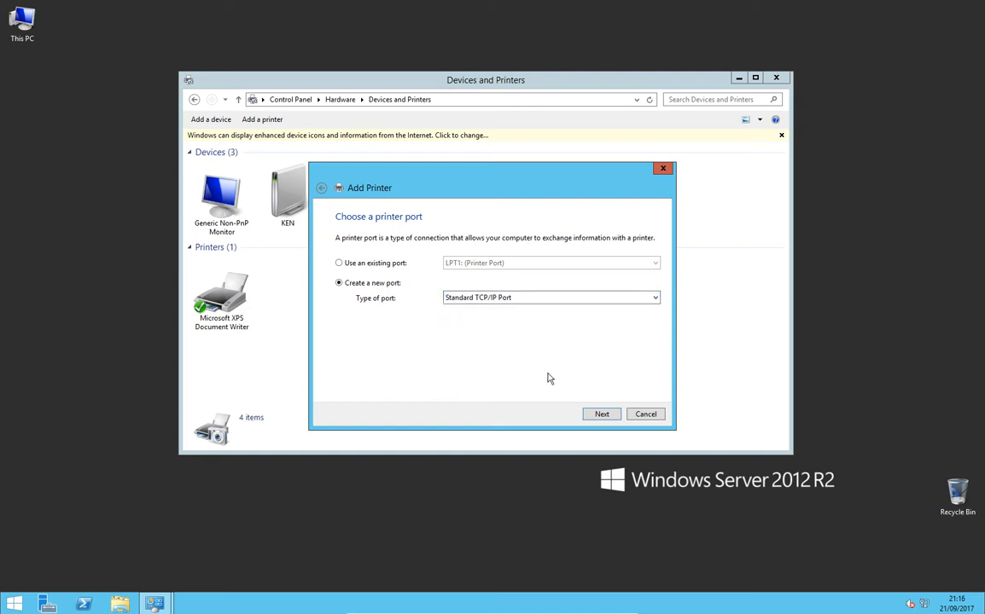
left_click(587, 418)
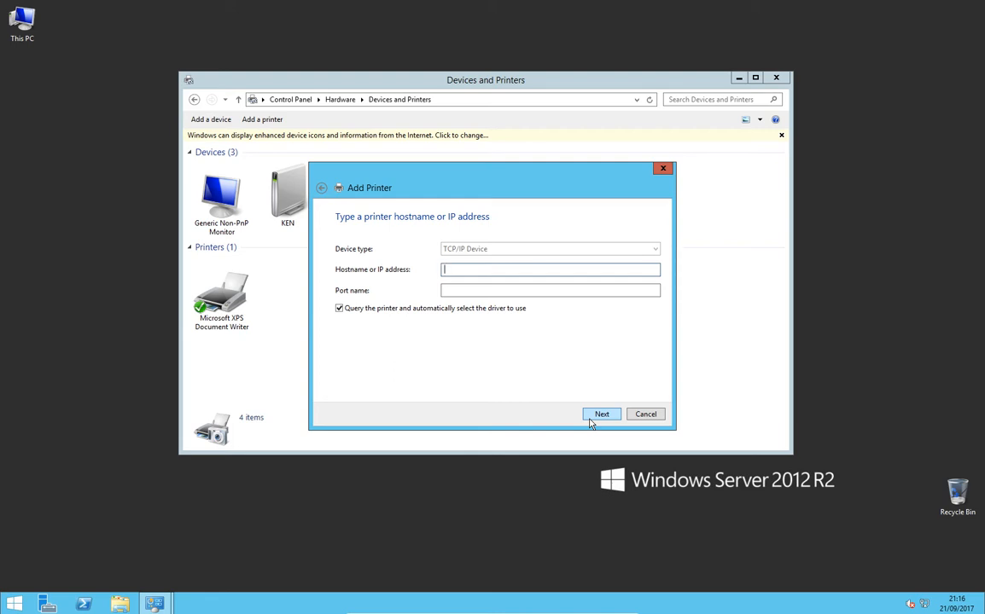
Step: Set the printer's IP address to 10.1.1.200 and disable querying the printer for automatic driver selection
type("10.1.1.200")
left_click(341, 310)
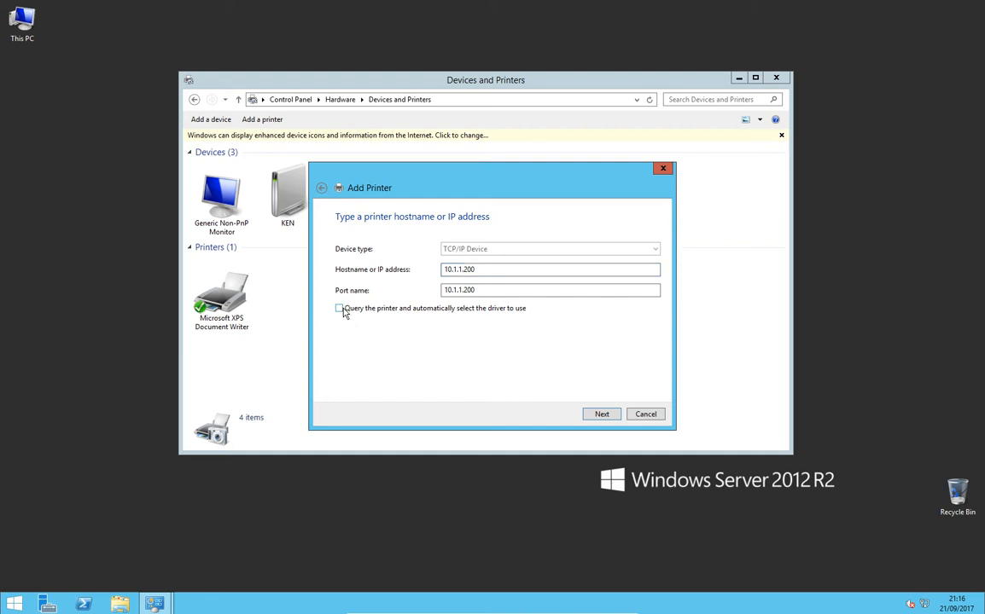
left_click(601, 415)
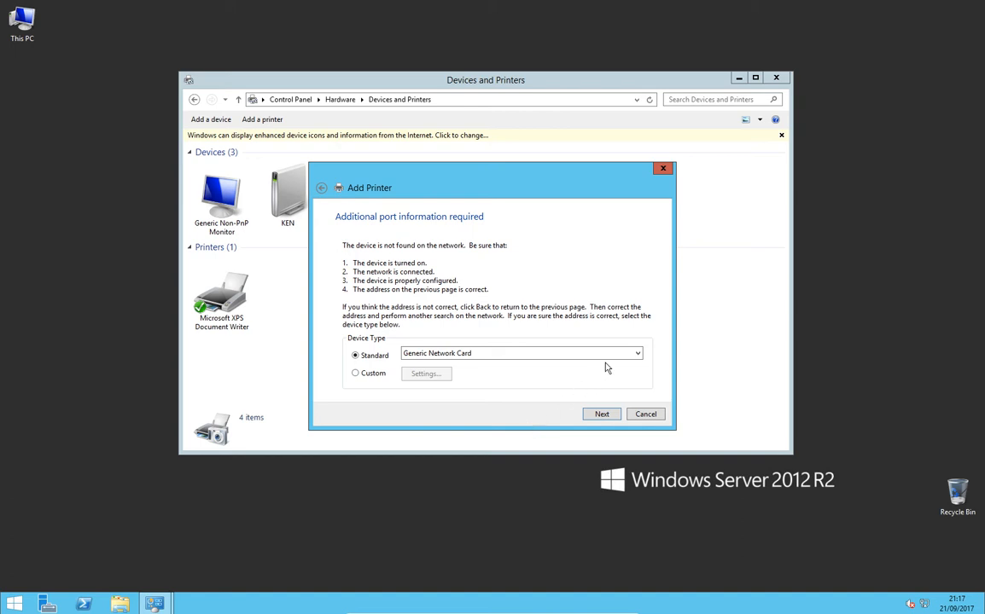
Step: Set the port's standard device type to Hewlett Packard Jet Direct
left_click(642, 359)
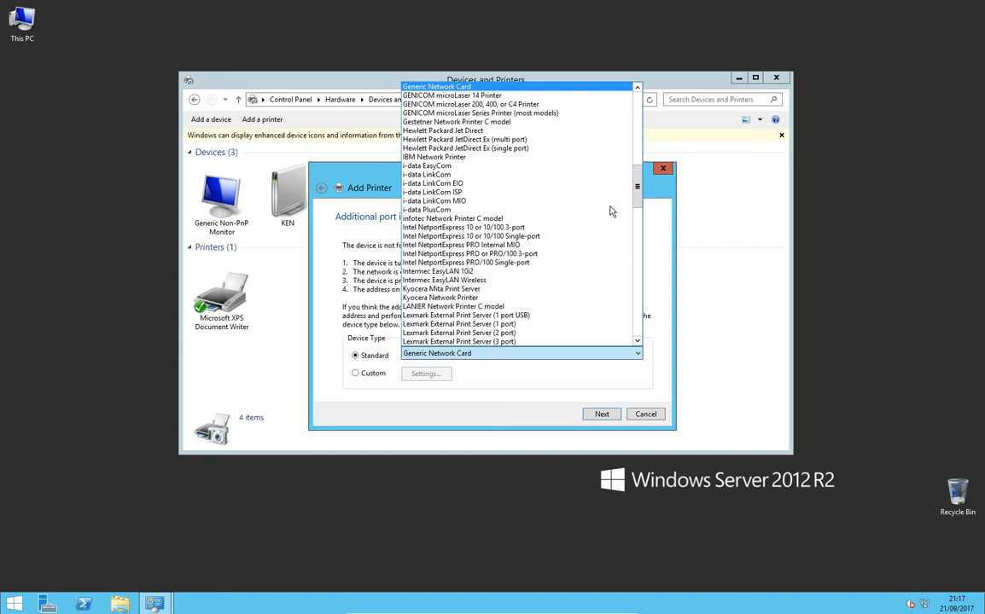
left_click(483, 132)
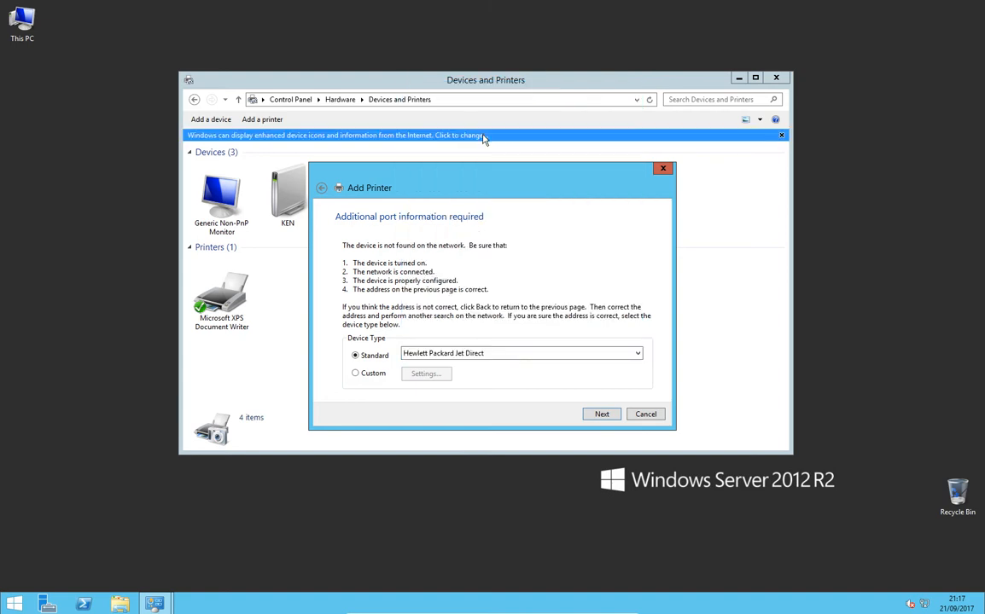
left_click(602, 414)
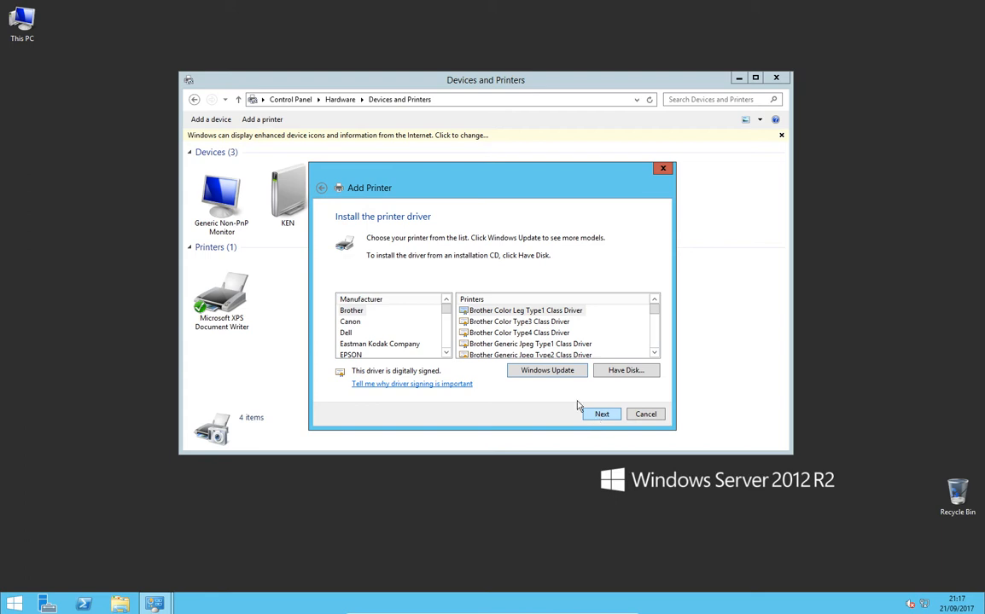
Step: Select HP as the manufacturer of the printer driver
left_click(445, 352)
left_click(446, 353)
left_click(445, 352)
left_click(446, 352)
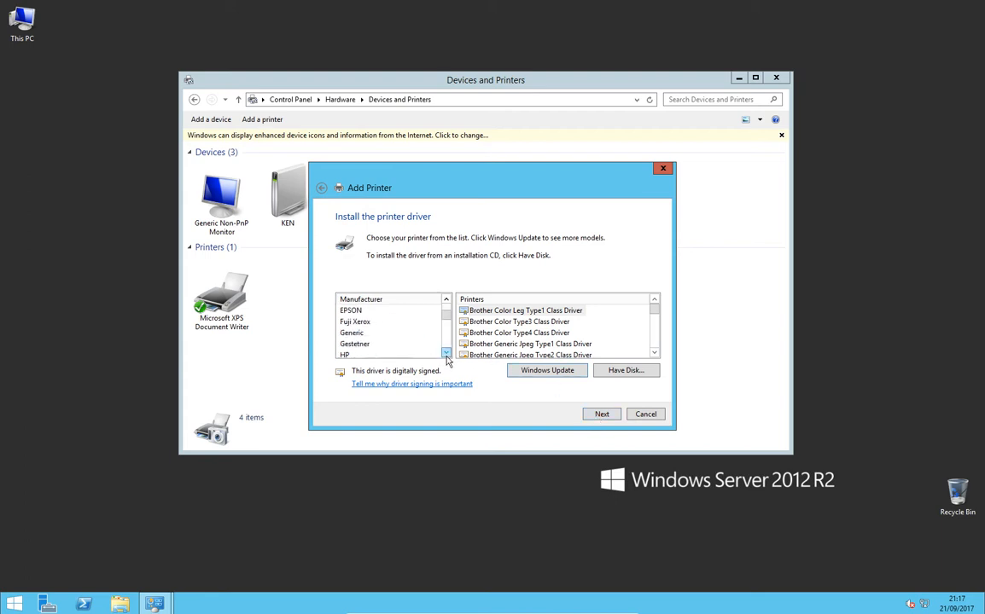
left_click(446, 352)
left_click(445, 352)
left_click(346, 333)
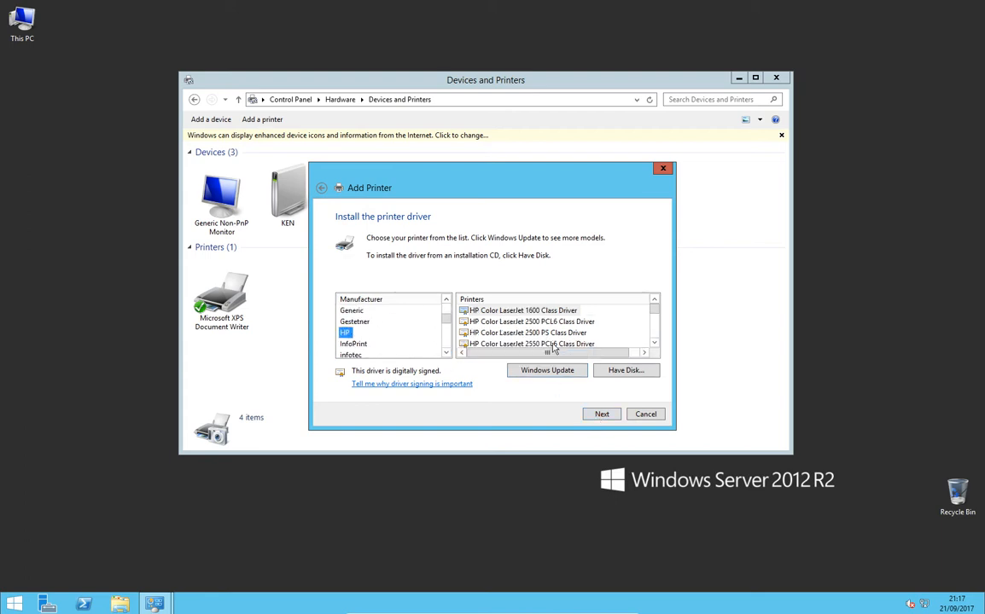
Step: Install the HP LaserJet 4250 PCL6 Class Driver for the printer
left_click(654, 329)
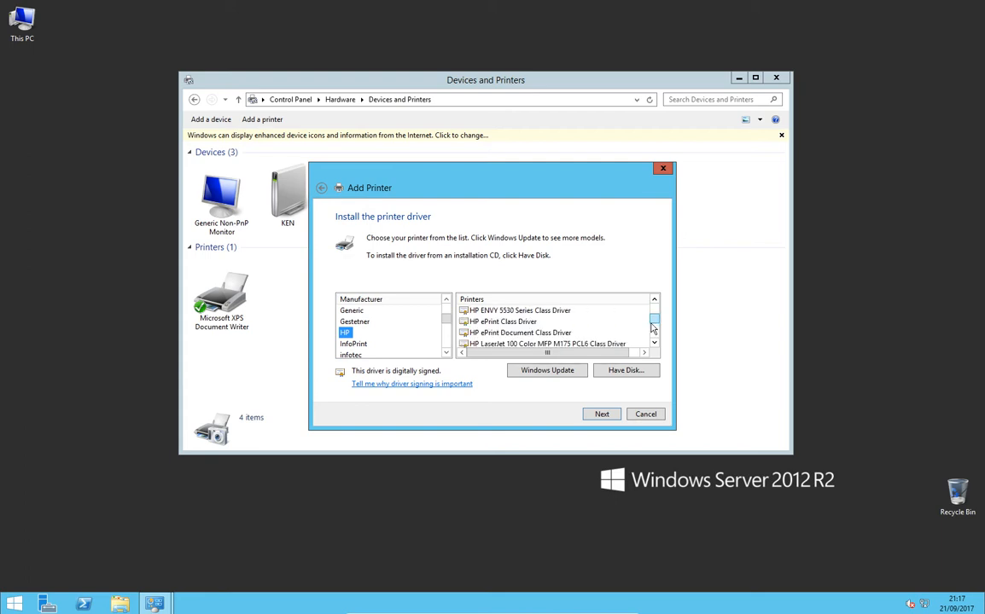
left_click(655, 343)
left_click(655, 343)
left_click(654, 344)
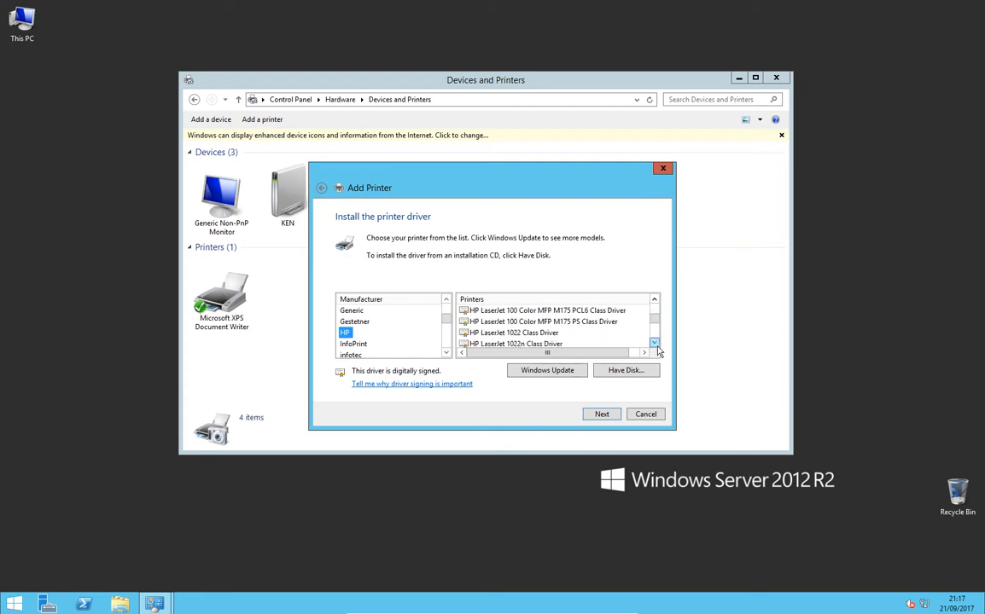
left_click(654, 343)
left_click(654, 343)
left_click(654, 343)
left_click(655, 343)
left_click(654, 343)
left_click(654, 343)
left_click(655, 343)
left_click(654, 343)
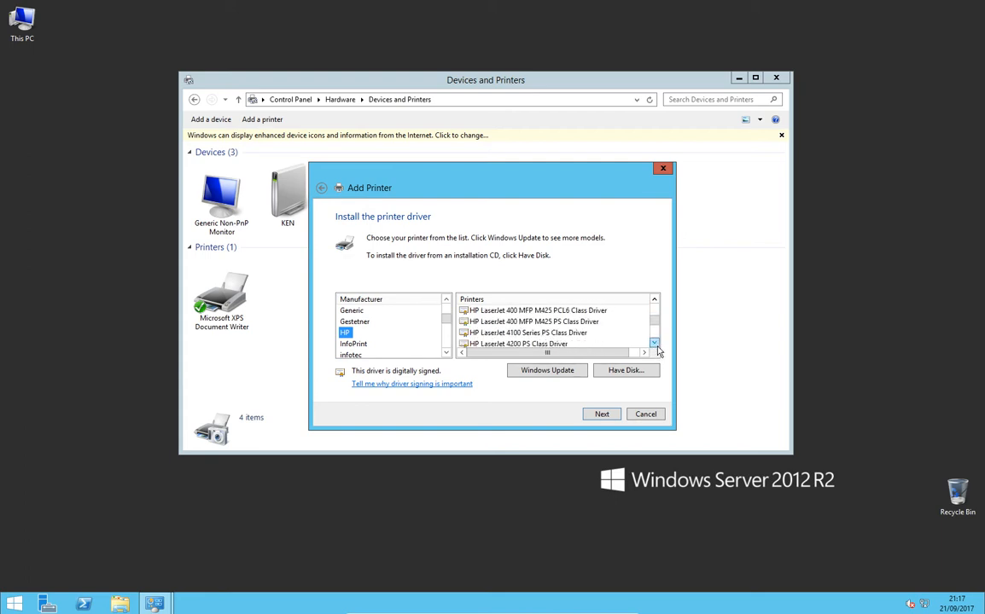
left_click(655, 343)
left_click(654, 343)
left_click(655, 343)
left_click(655, 343)
left_click(655, 343)
left_click(654, 343)
left_click(654, 343)
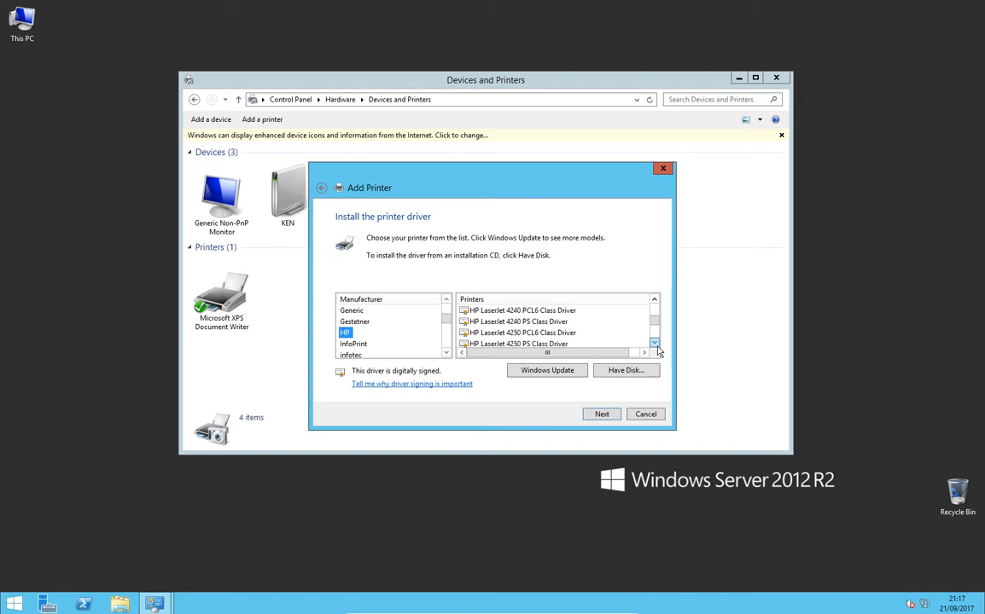
left_click(560, 334)
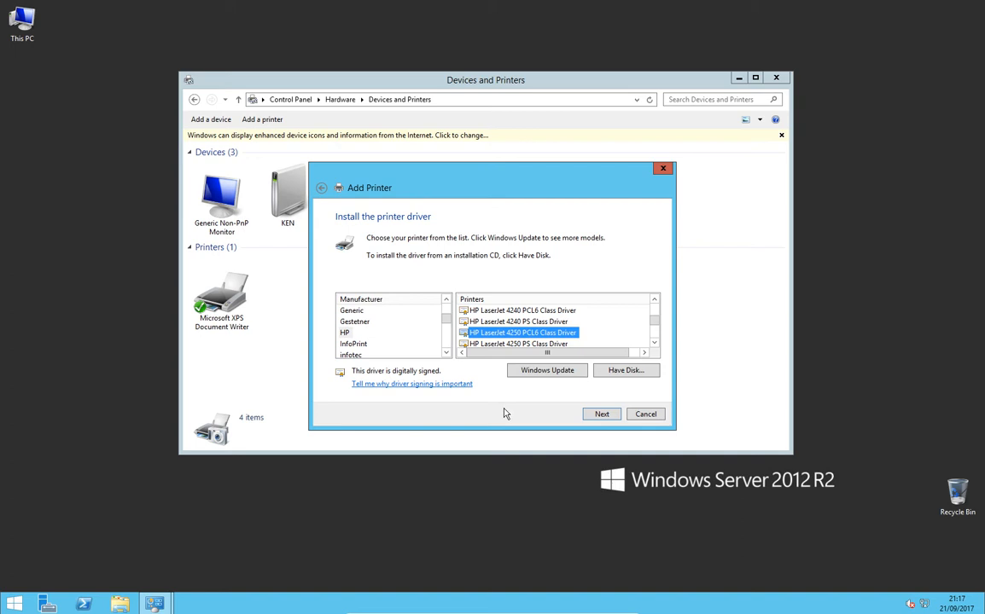
left_click(602, 415)
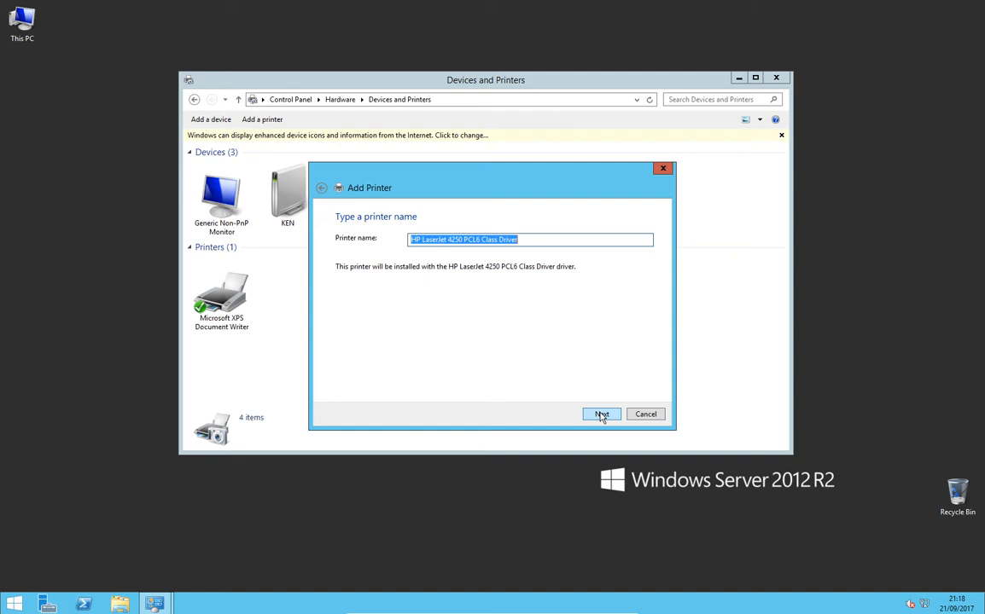
Step: Name the printer "Printer on floor 2"
type("Prin")
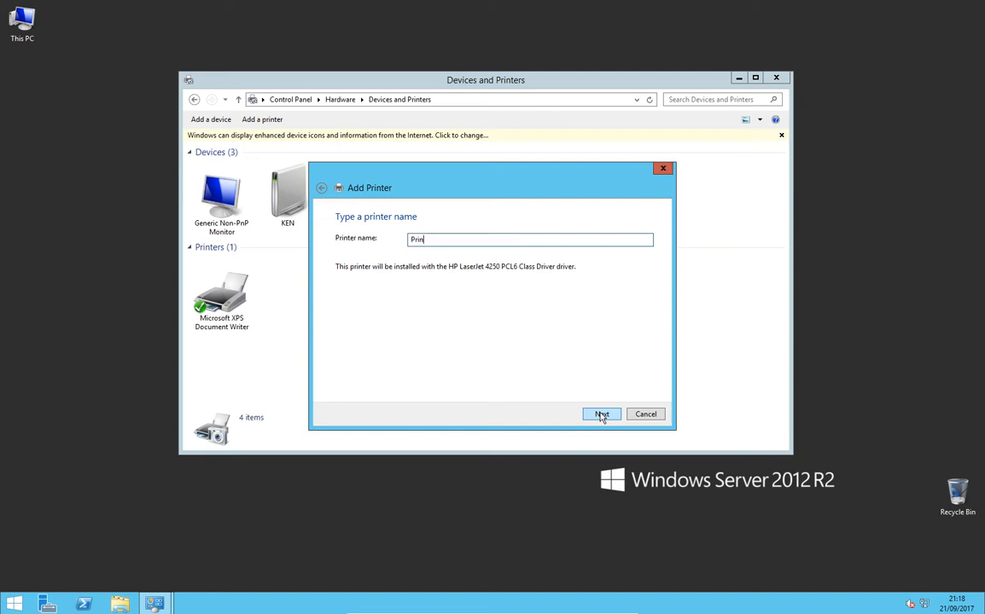
type("ter on floor 2")
left_click(602, 415)
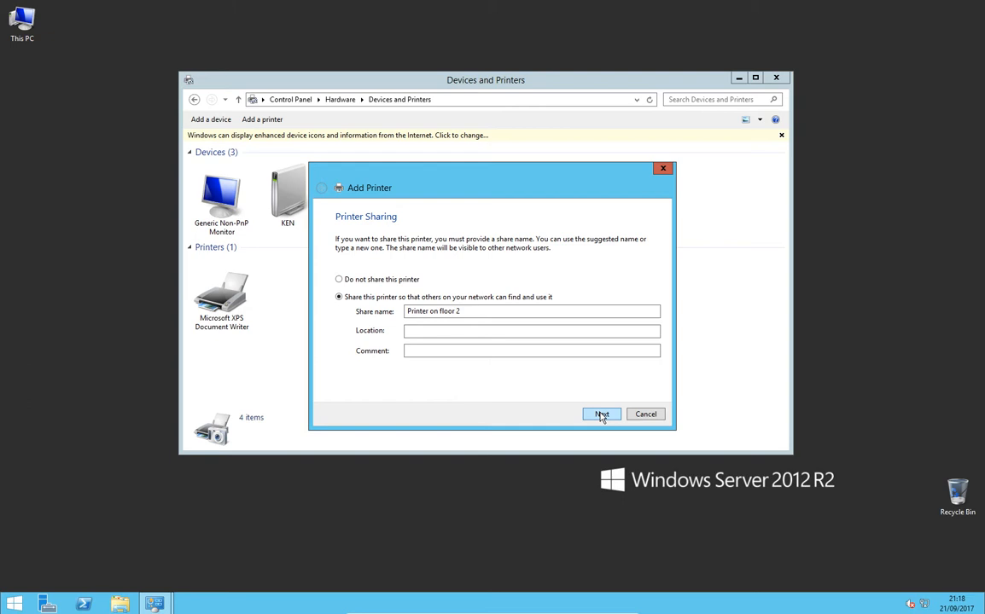
Step: Leave the new printer unshared and finish adding it without printing a test page
left_click(354, 282)
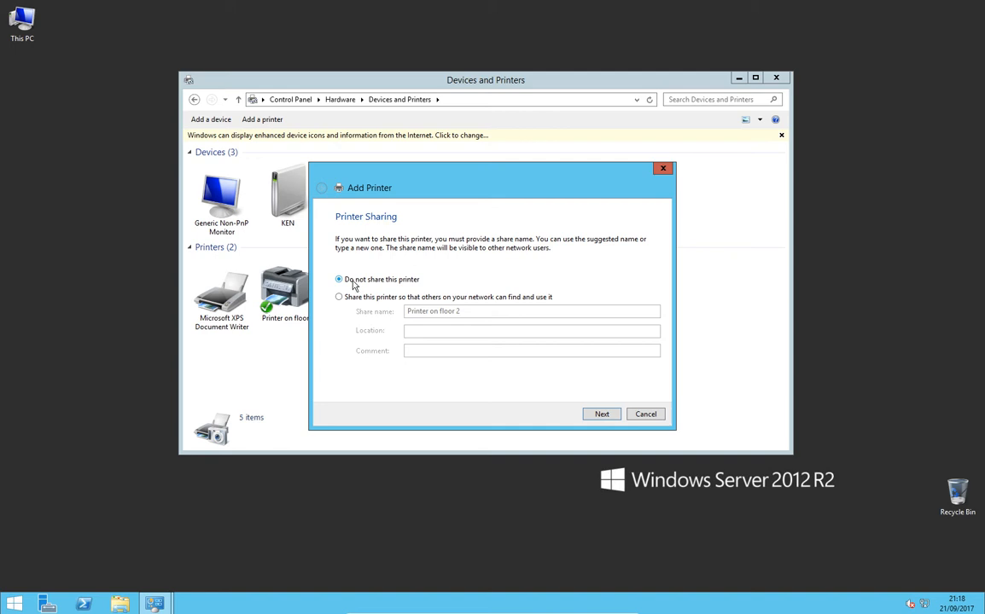
left_click(601, 415)
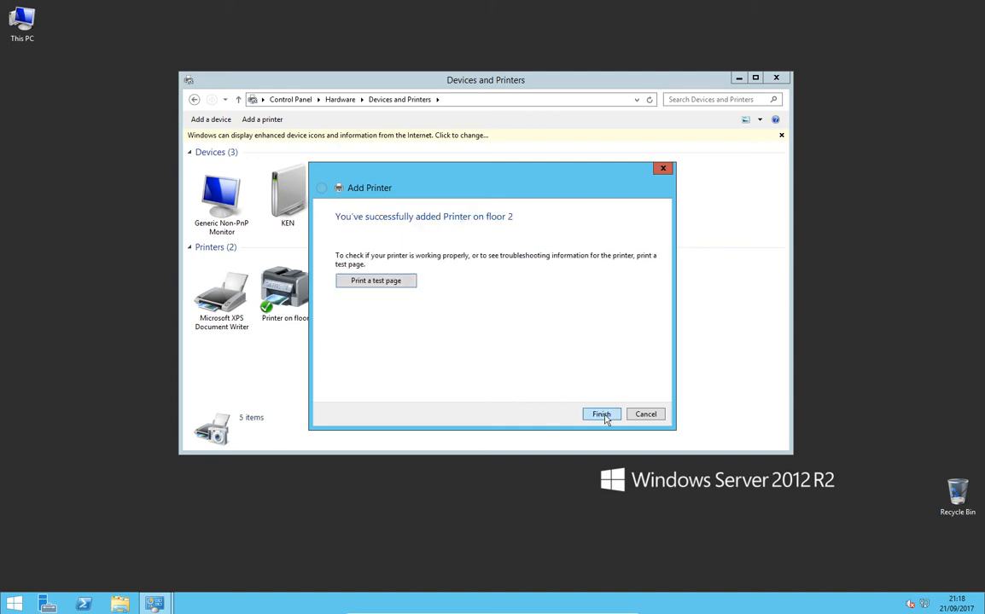
left_click(601, 414)
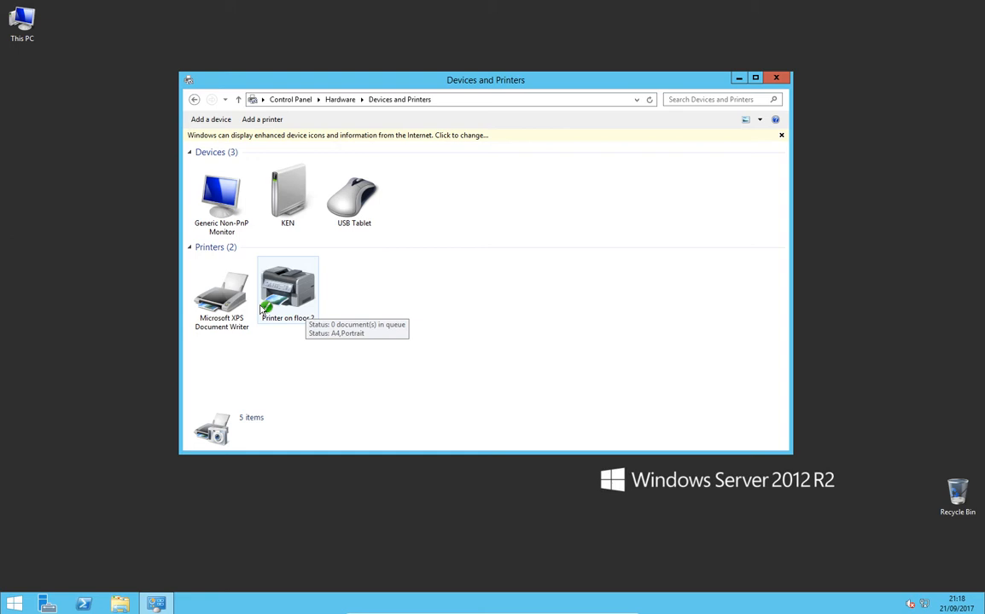
Step: Share Printer on floor 2 under the share name "Printer on floor 2" and list it in the directory
left_click(287, 299)
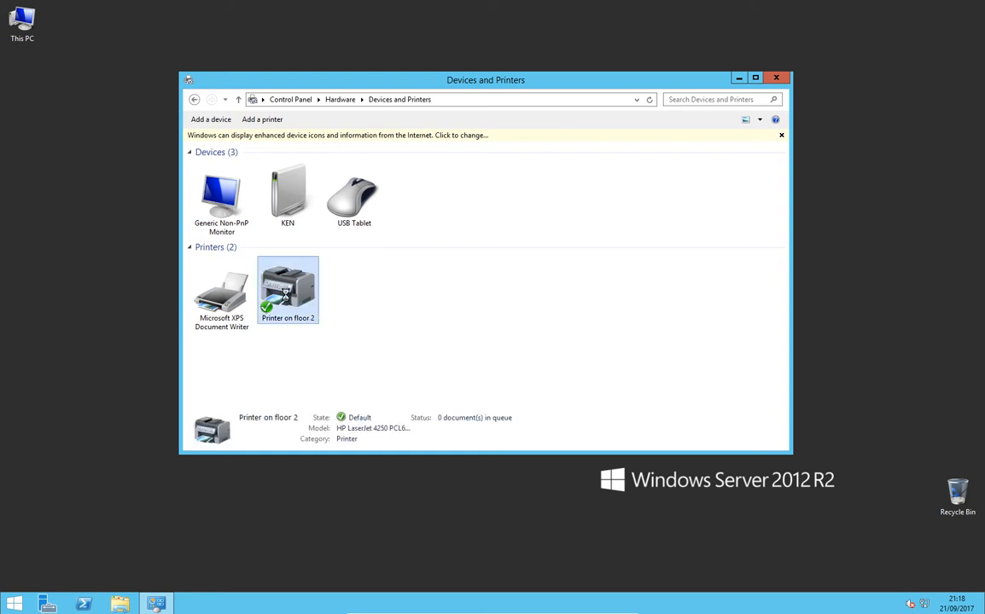
right_click(289, 300)
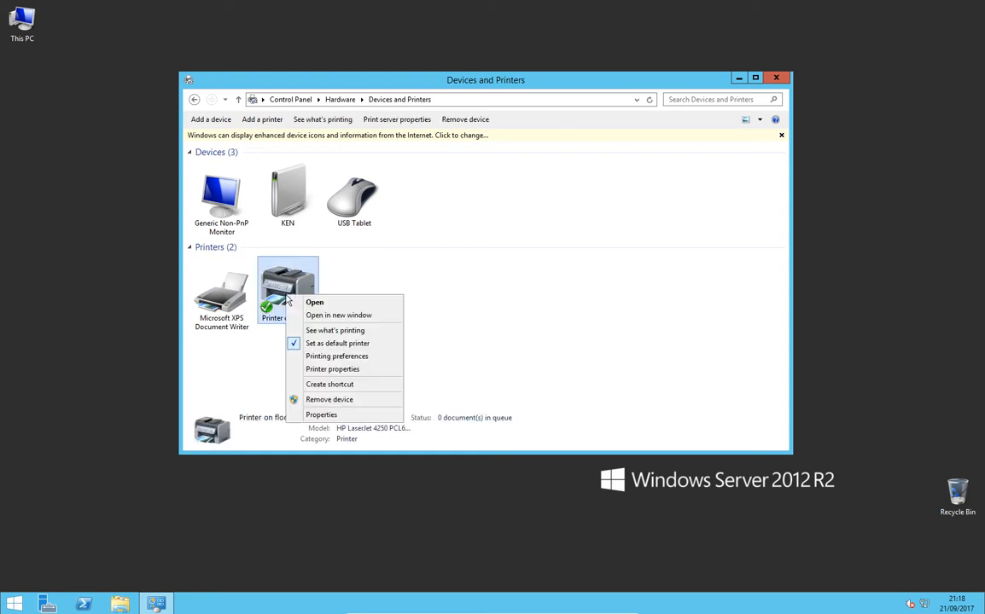
left_click(331, 369)
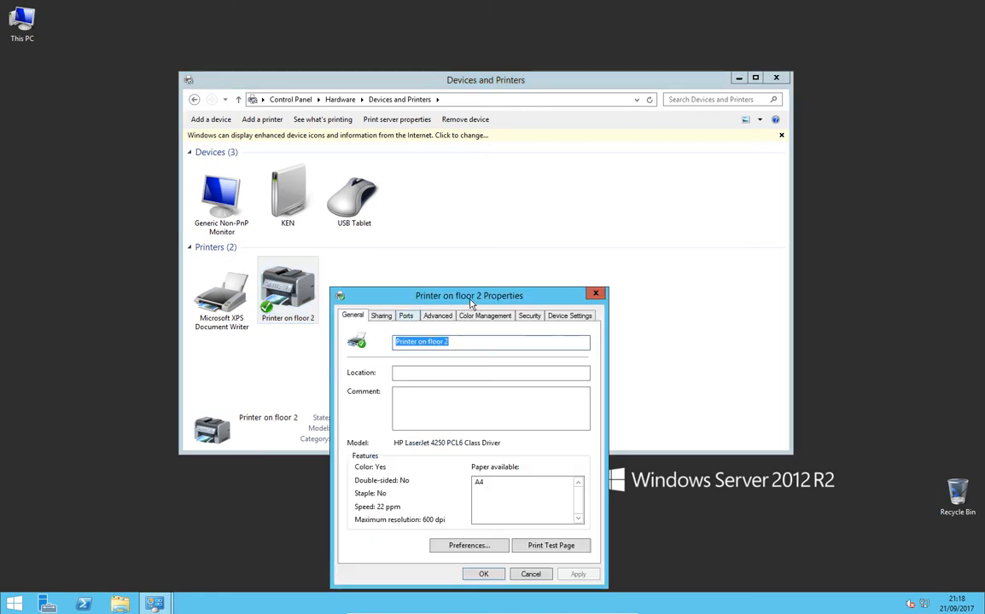
left_click(563, 318)
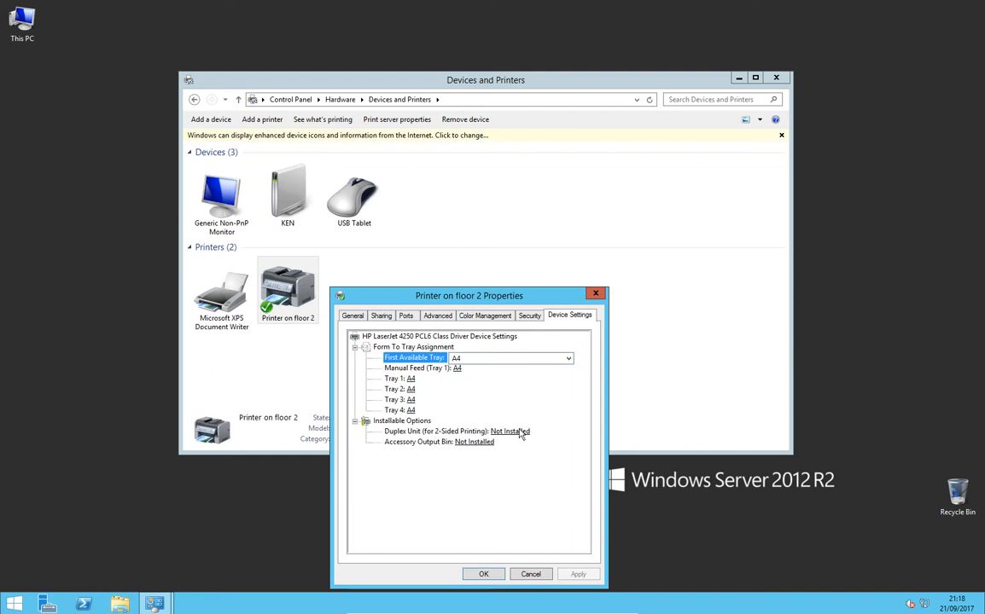
left_click(384, 318)
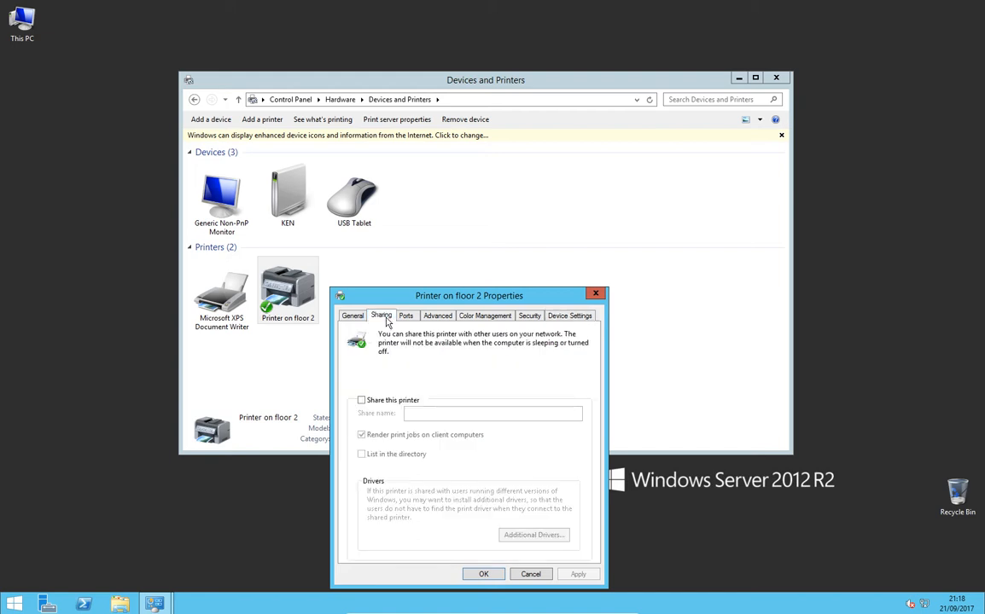
left_click(361, 401)
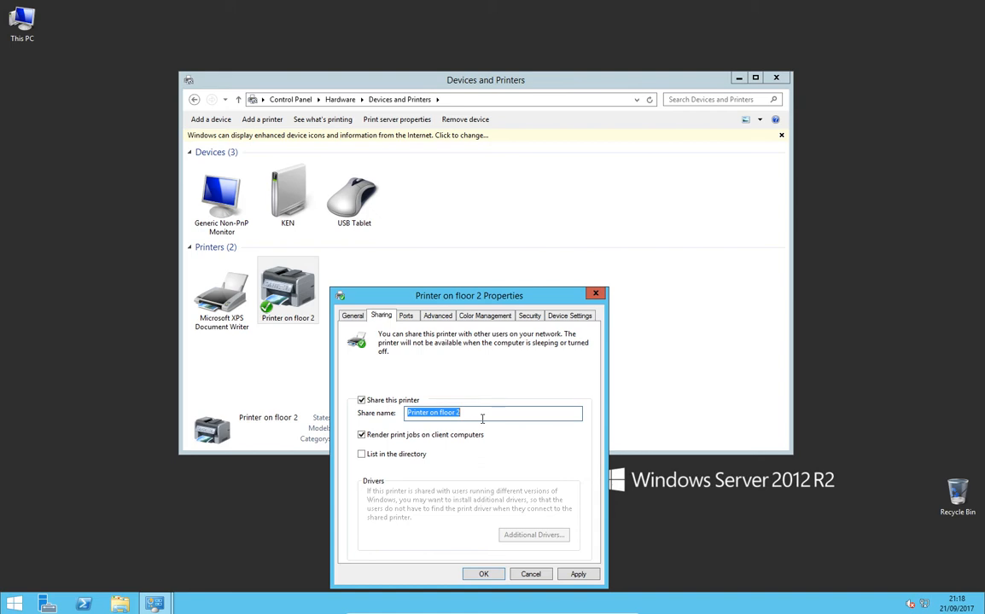
left_click(362, 457)
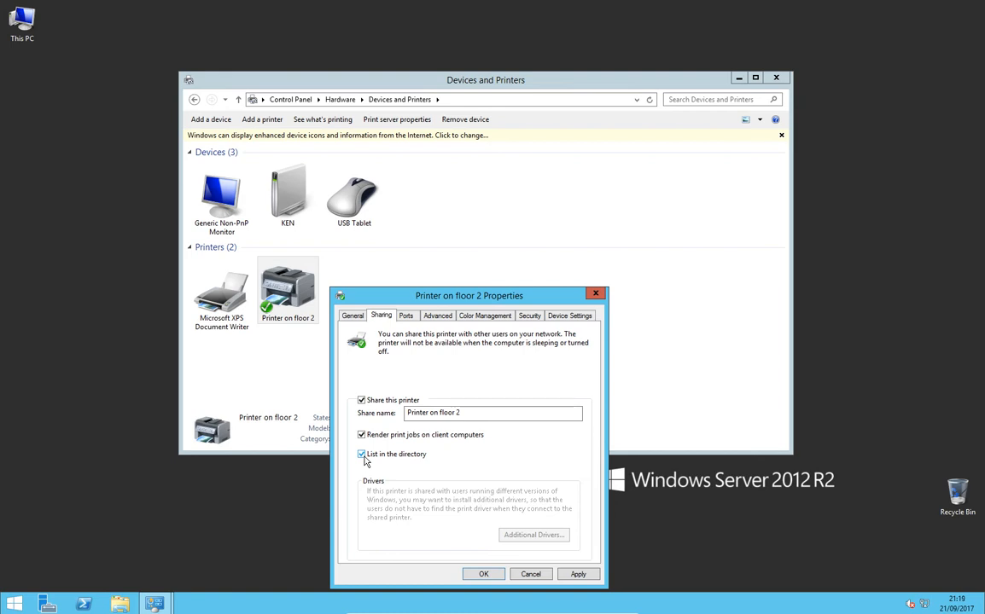
left_click(579, 574)
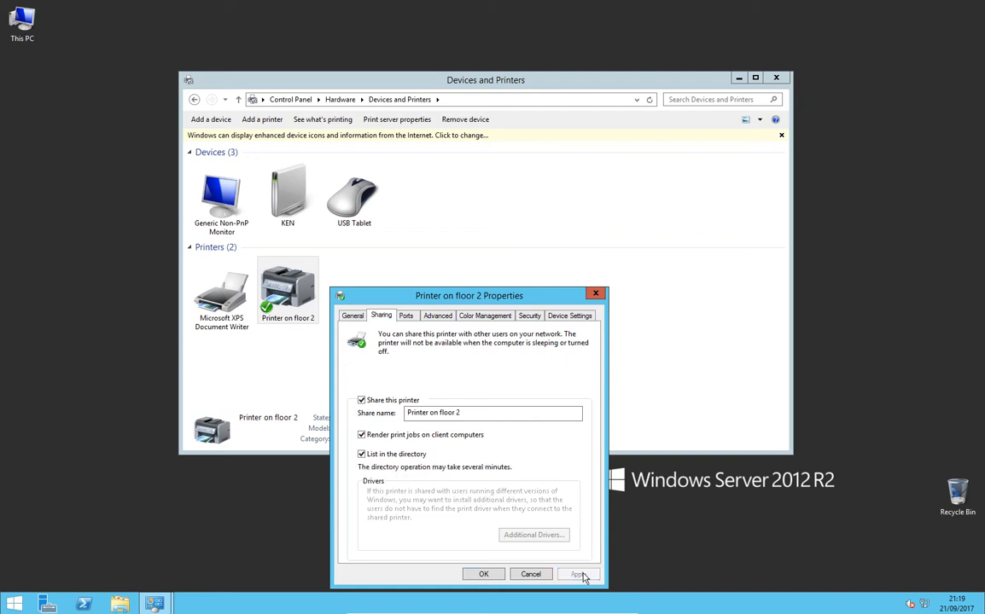
left_click(494, 574)
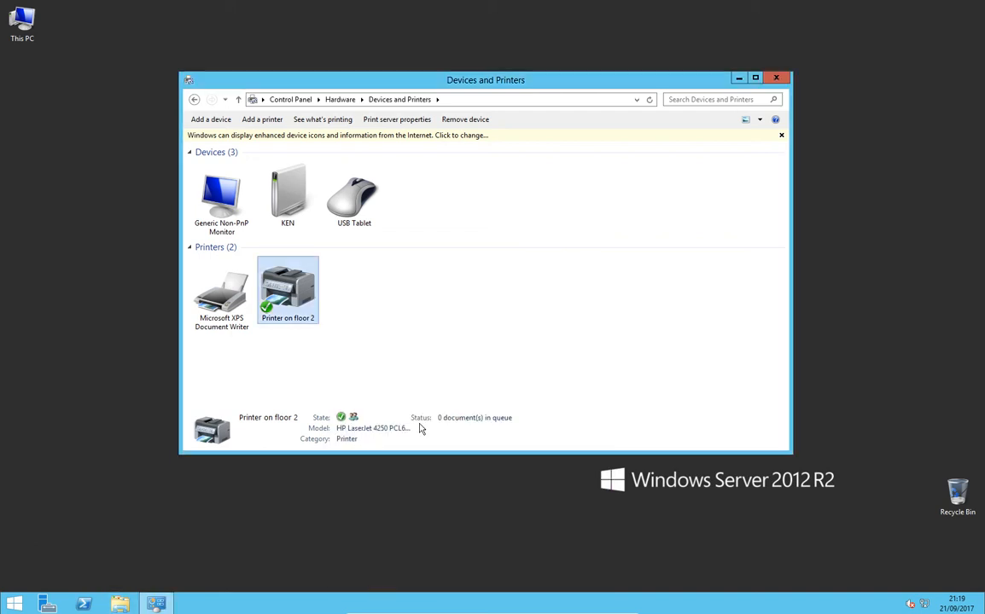
Step: Start adding another printer with manual settings on the existing port 10.1.1.200 (Standard TCP/IP Port)
left_click(418, 356)
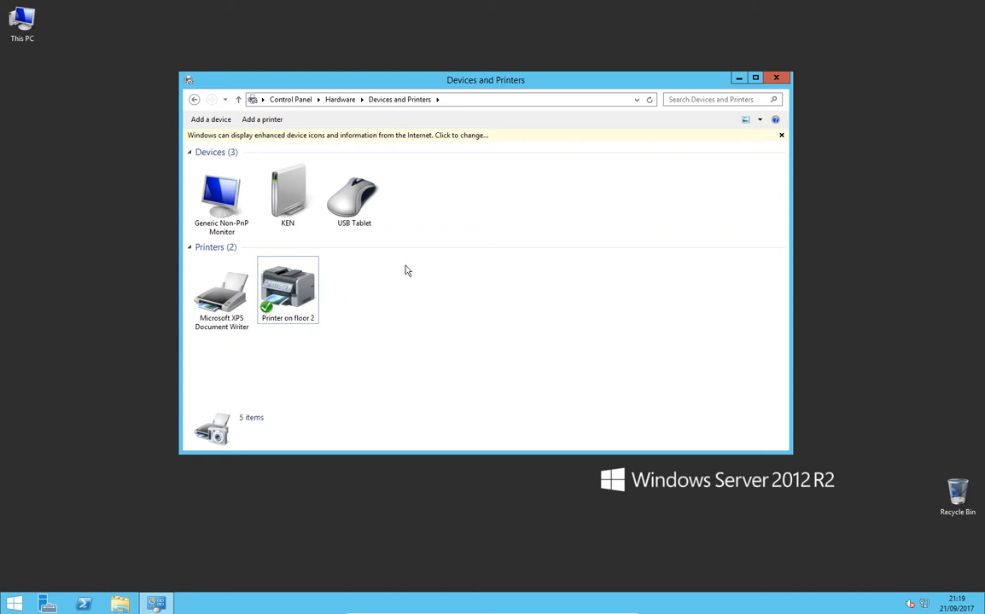
left_click(268, 122)
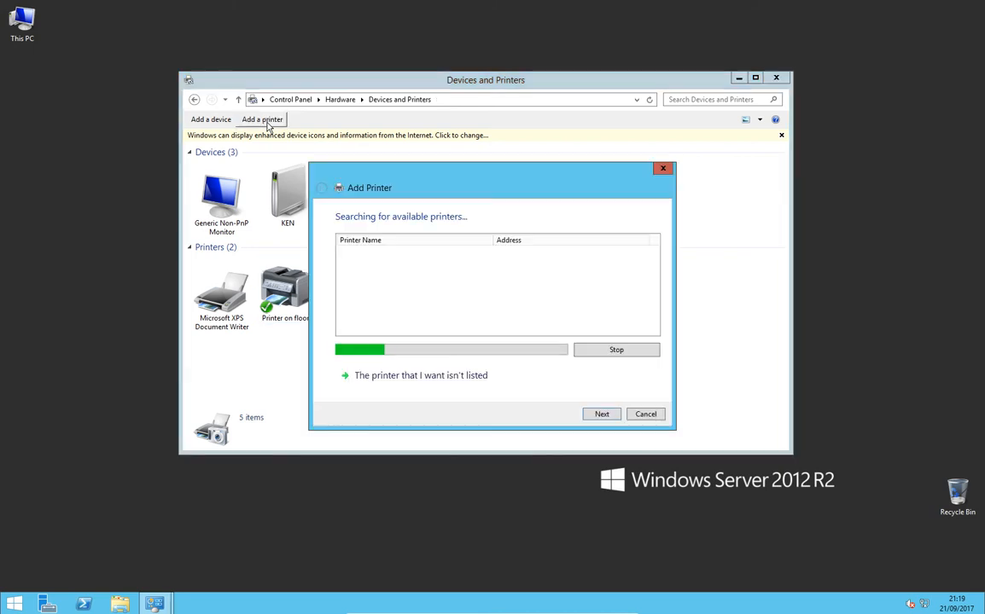
left_click(415, 378)
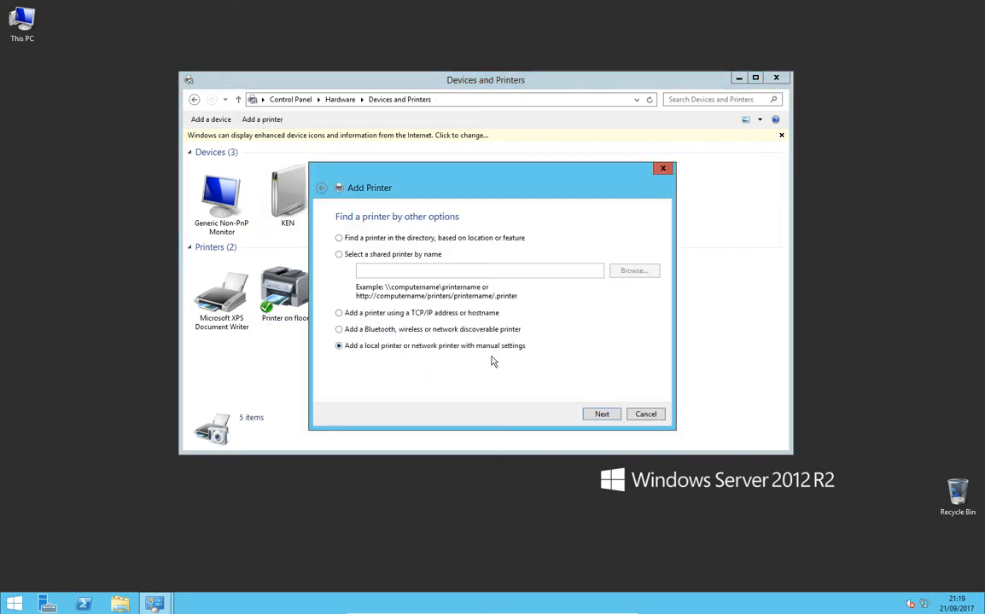
left_click(602, 414)
left_click(535, 264)
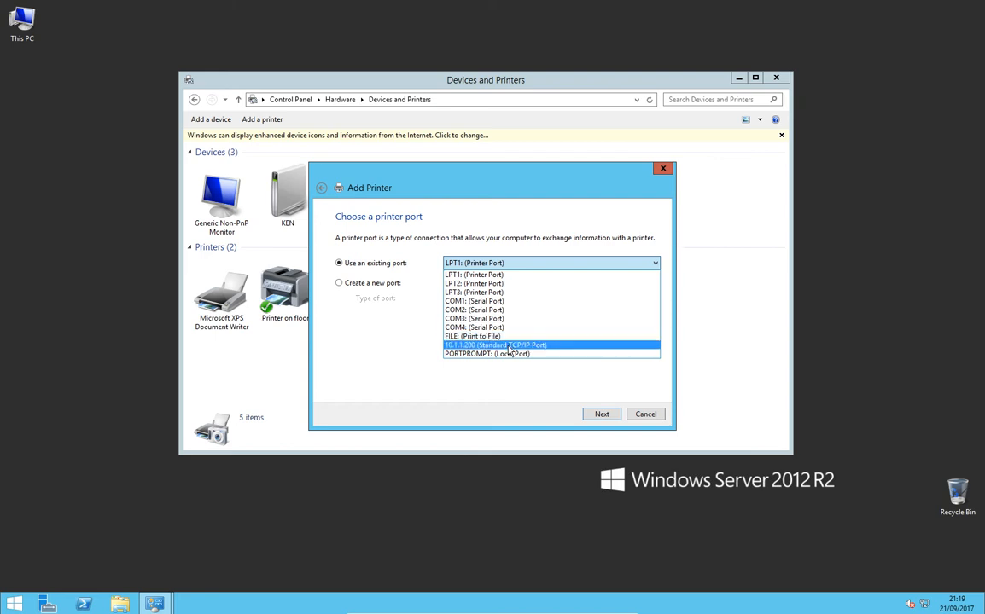
left_click(510, 346)
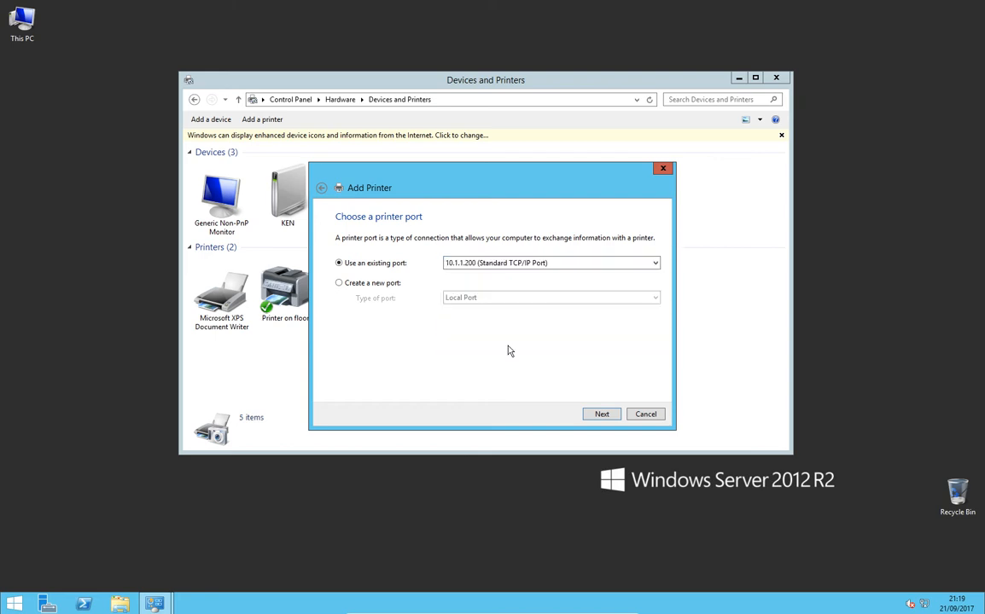
left_click(601, 413)
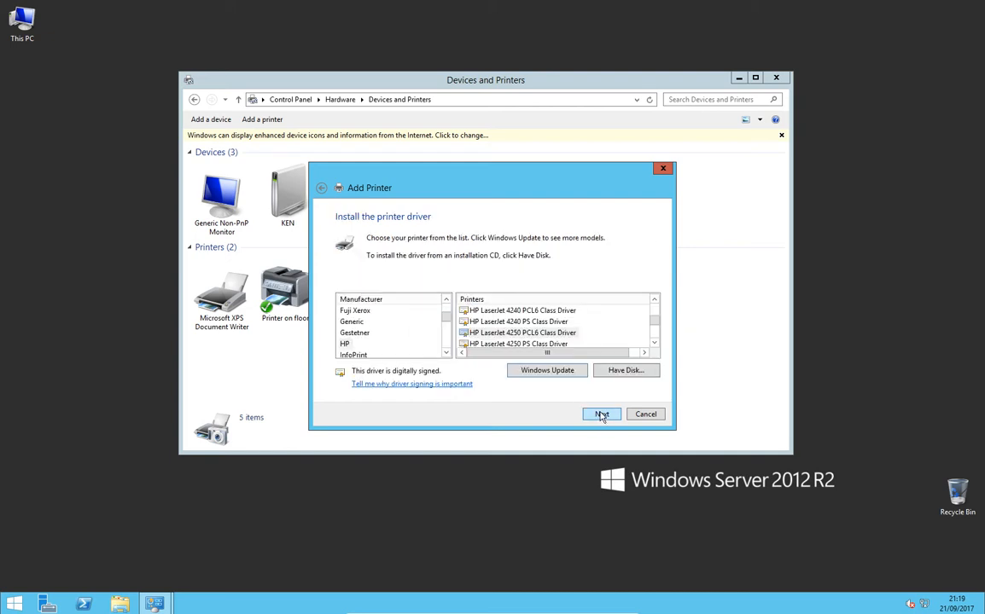
Step: Choose the HP LaserJet 4250 PCL6 Class Driver and use the driver that is currently installed
left_click(511, 335)
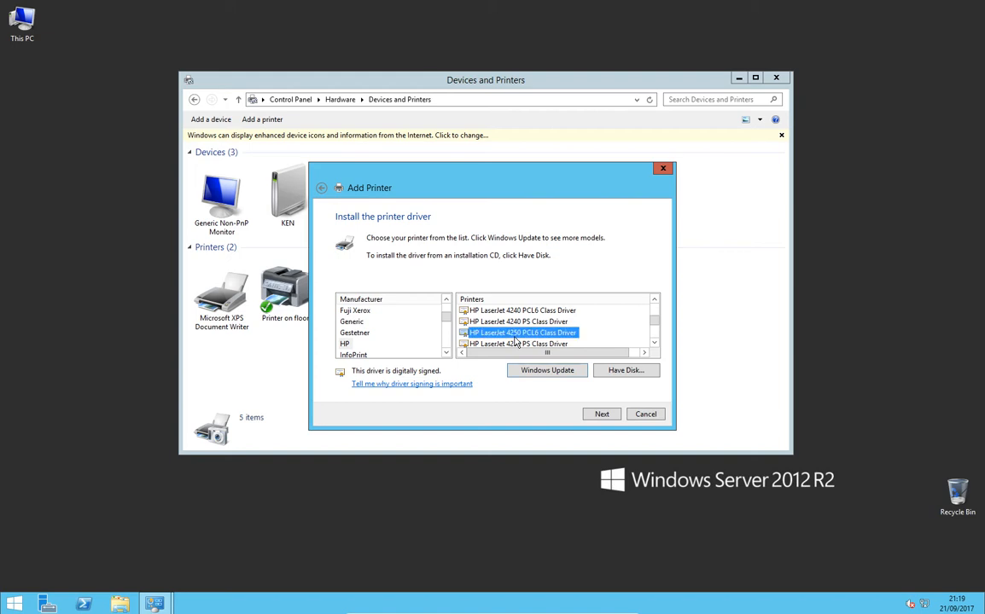
left_click(602, 415)
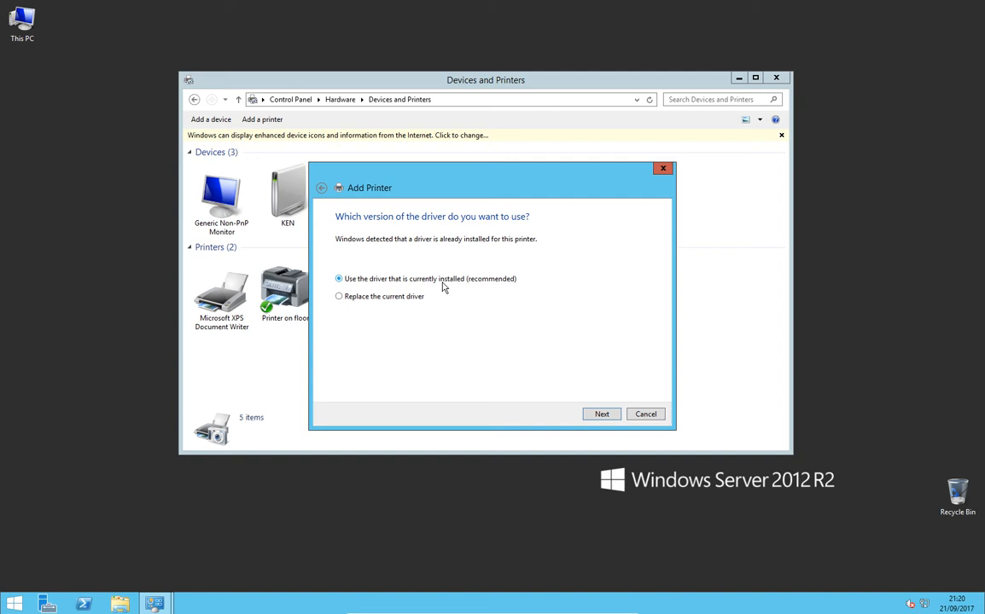
left_click(593, 414)
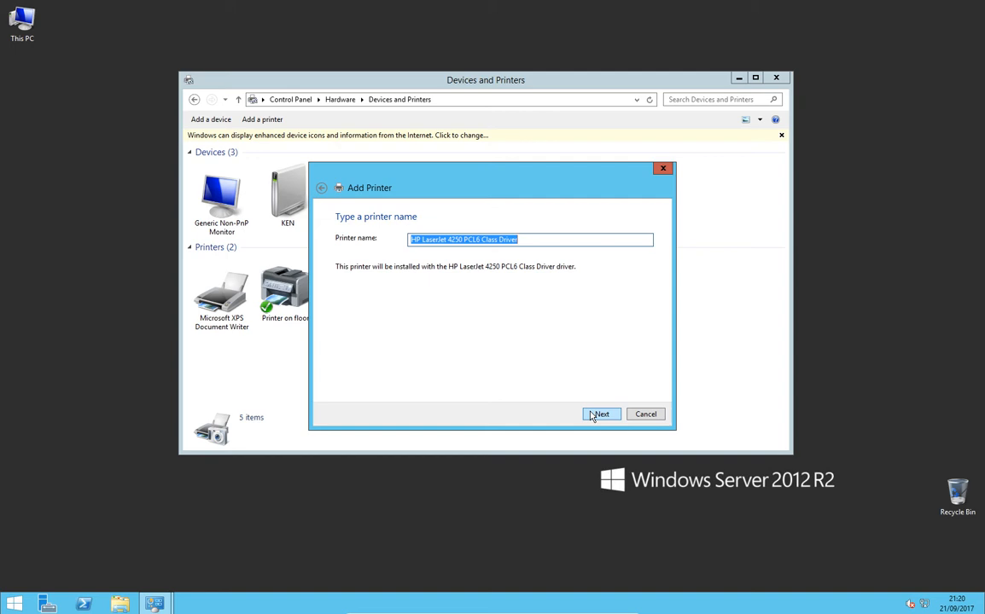
Step: Name the printer "2nd printer on floor 2" and finish adding it unshared as the default printer
type("2nd prin")
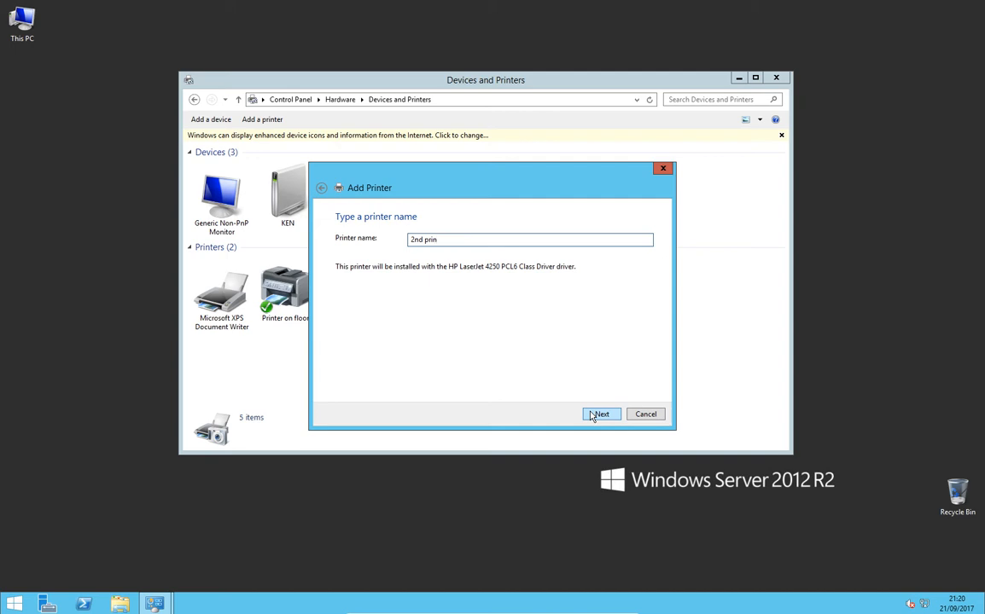
type("ter on floor2")
left_click(591, 416)
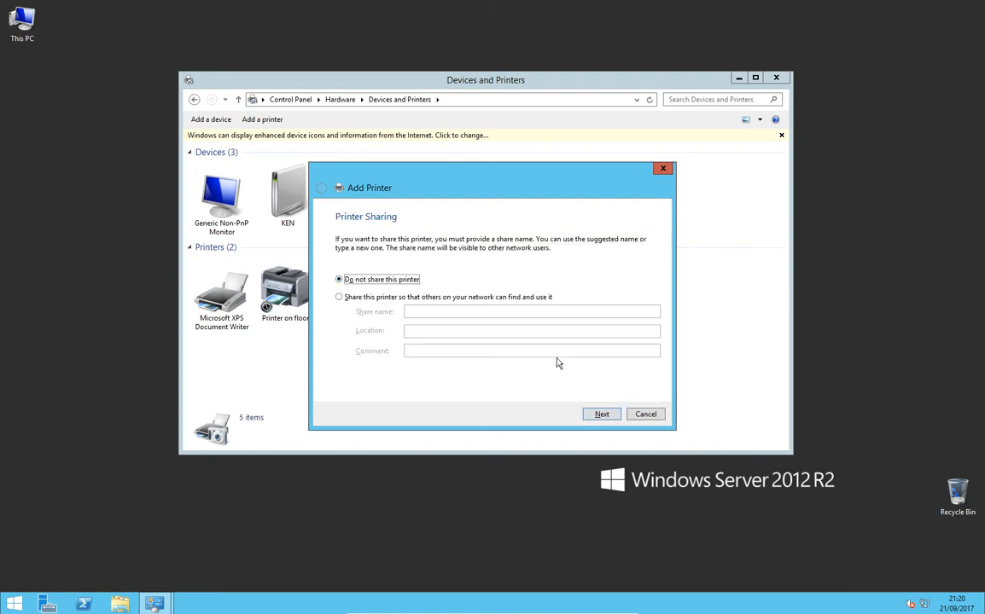
left_click(601, 416)
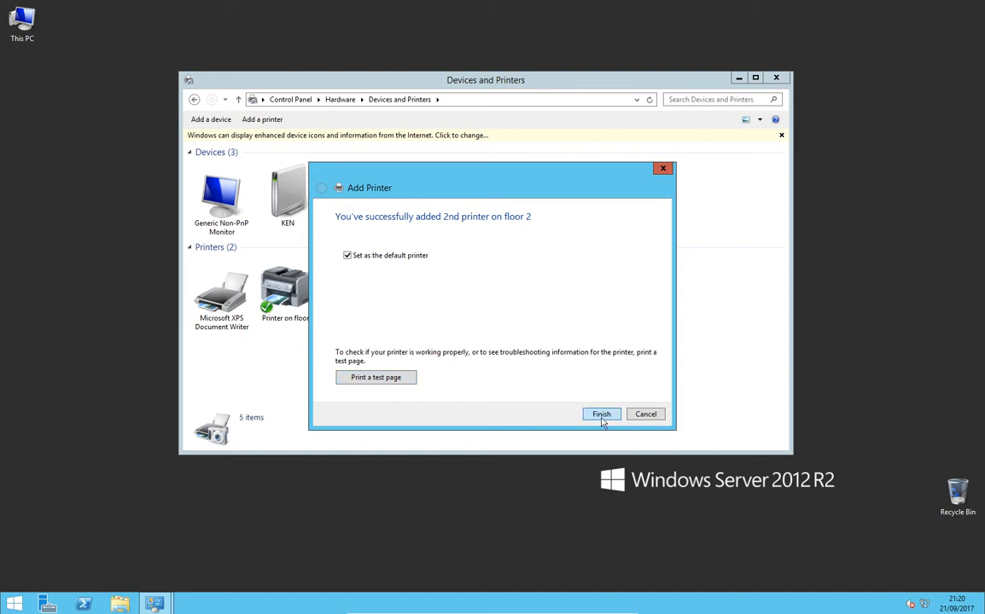
left_click(601, 415)
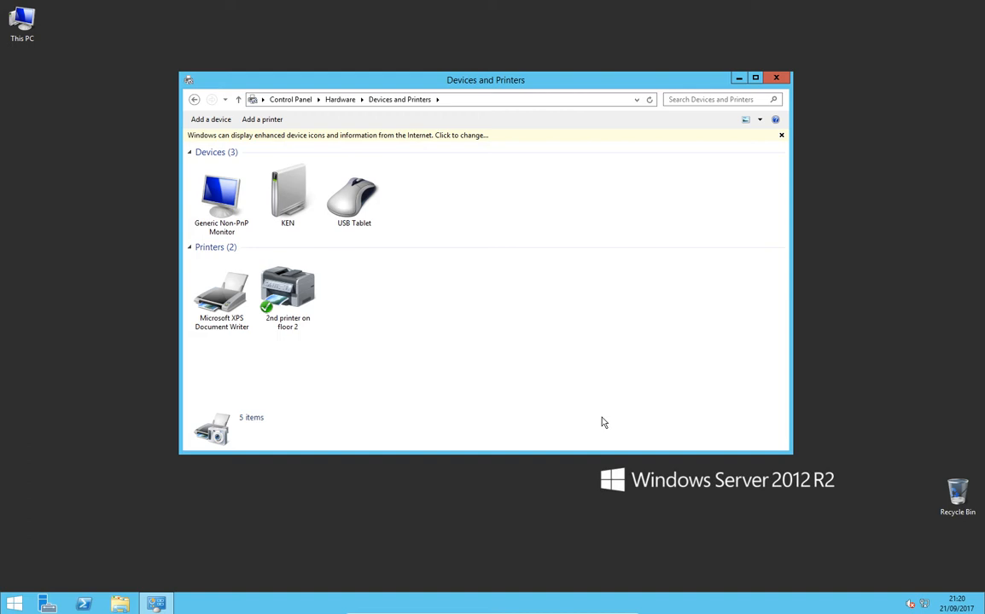
Step: Remove the Everyone group from the security permissions of Printer on floor 2
right_click(308, 300)
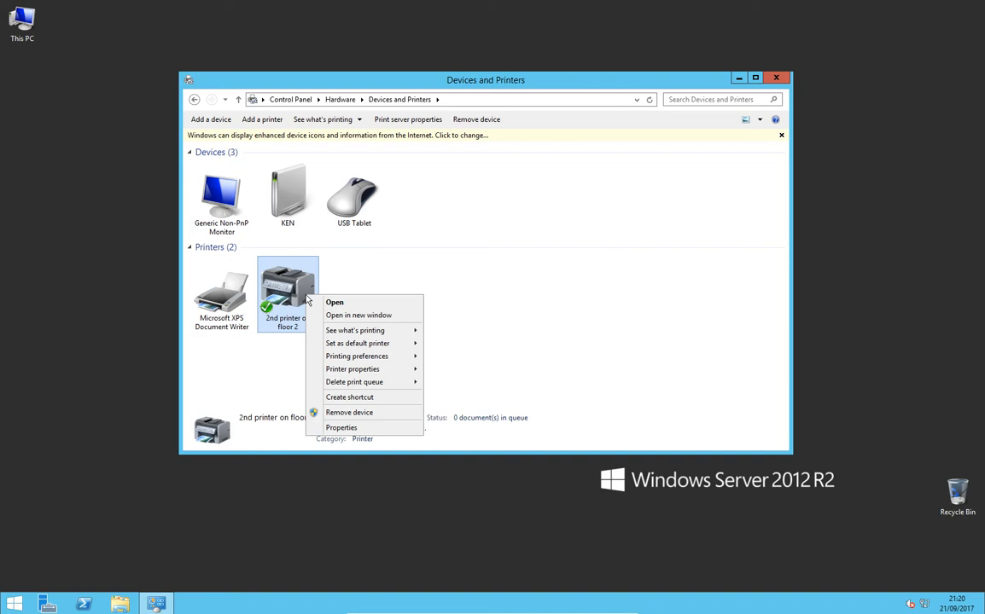
mouse_move(344, 372)
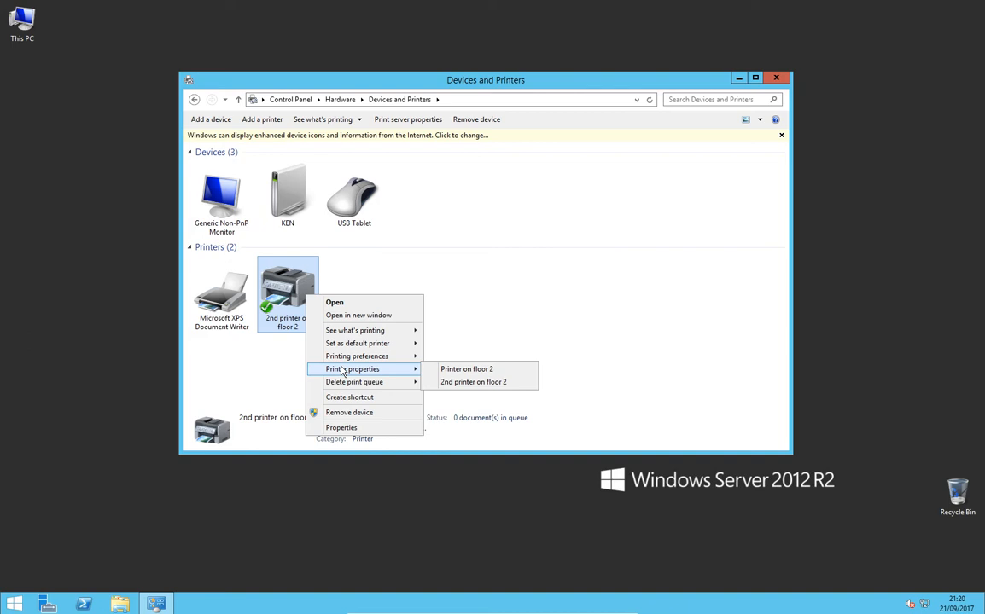
left_click(480, 369)
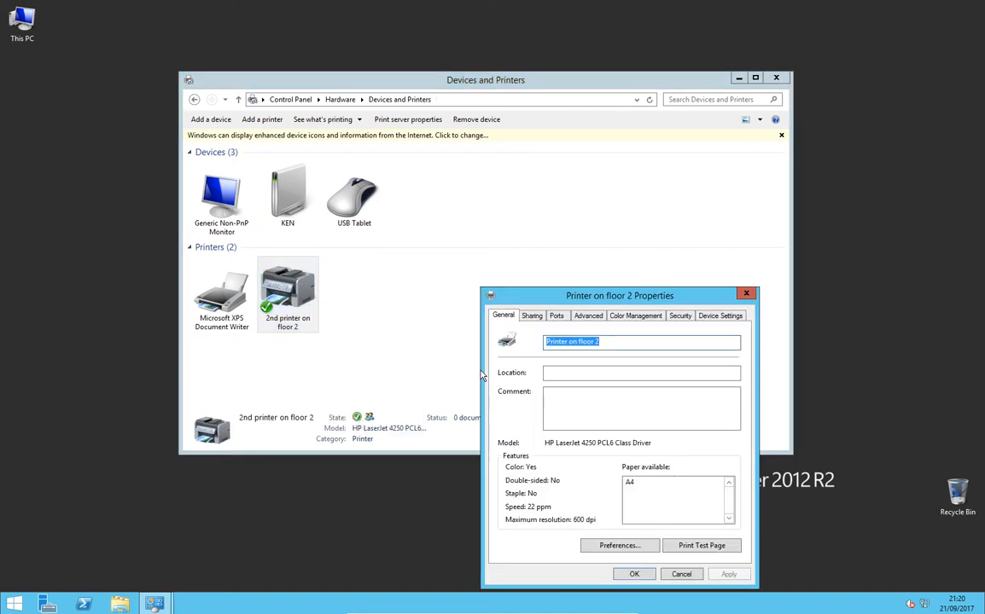
left_click_drag(535, 294, 485, 248)
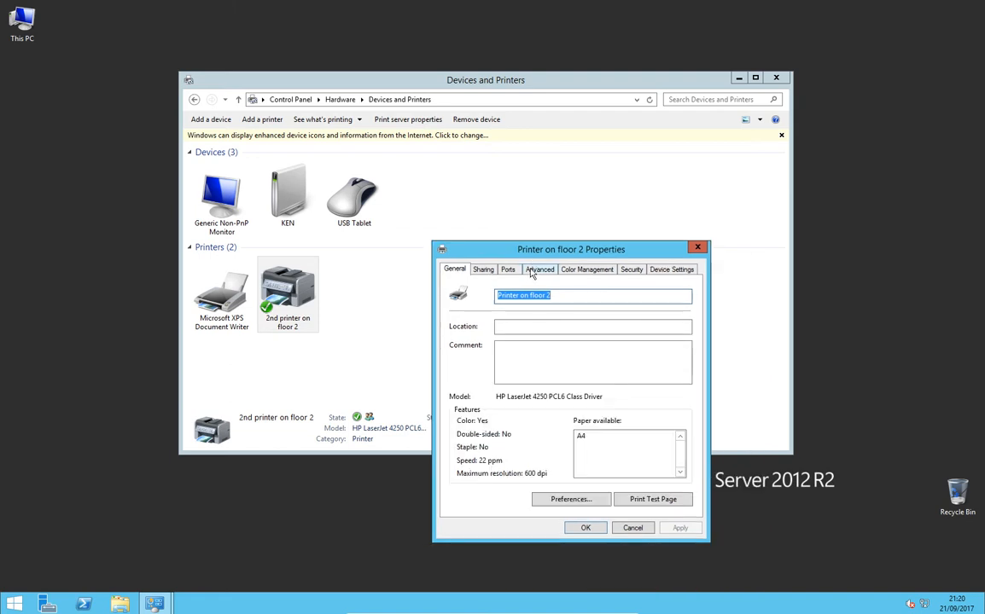
left_click(483, 270)
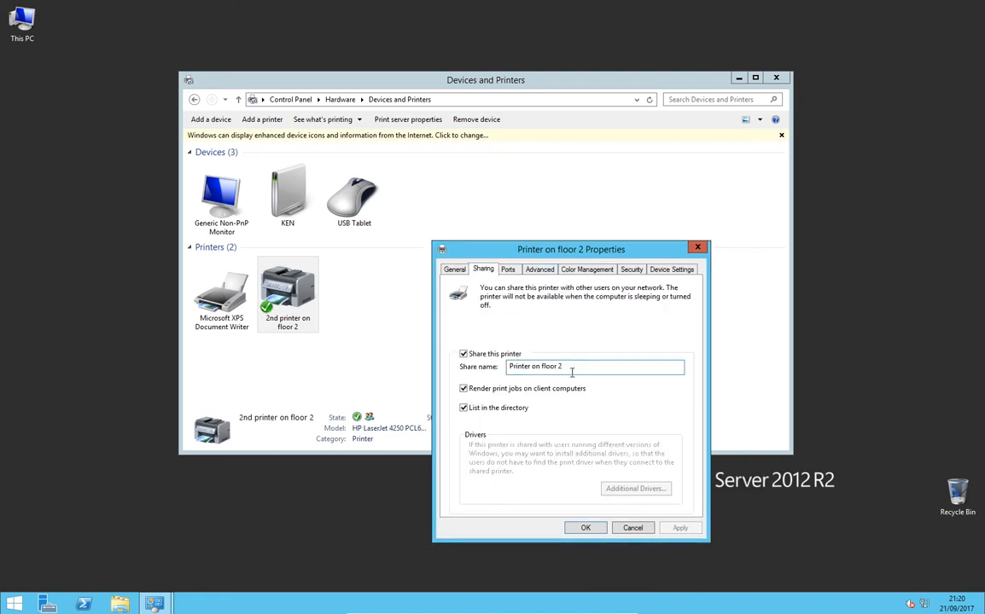
left_click(631, 270)
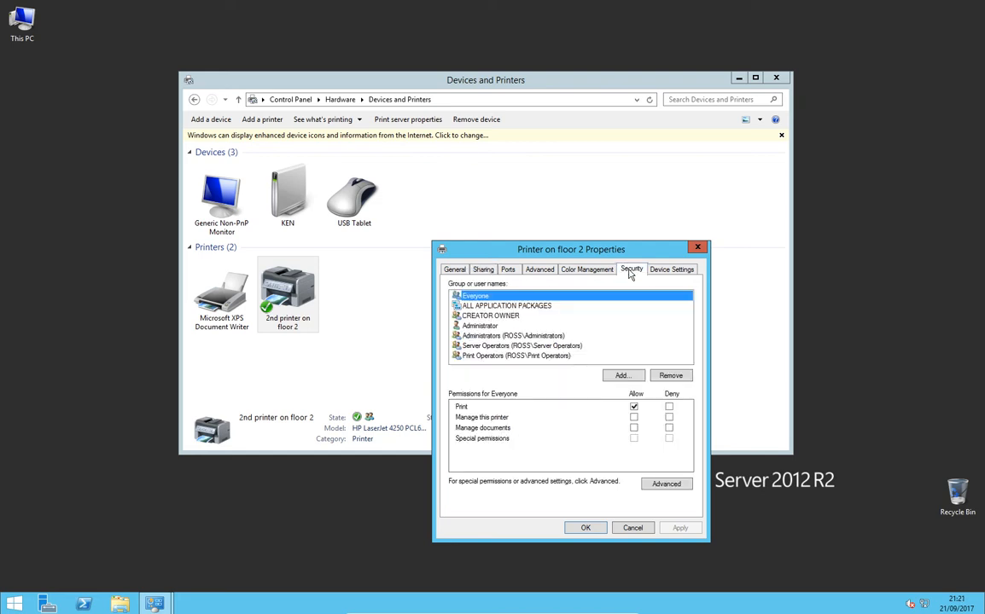
left_click(669, 376)
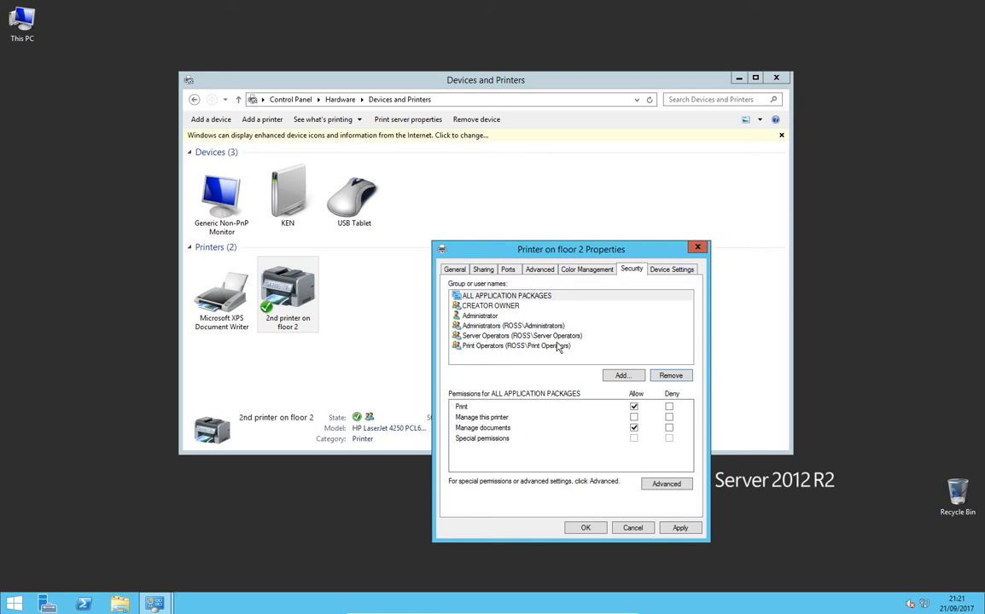
Step: Switch to Active Directory Users and Computers and view the users in the Diesel and Steam units under Sodor
left_click(23, 603)
left_click(95, 440)
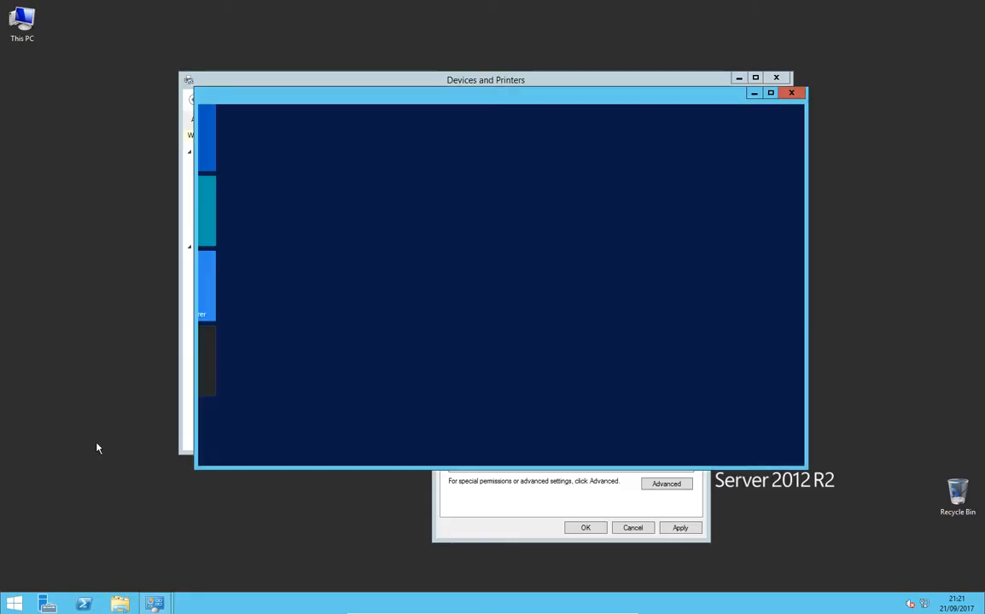
double_click(365, 226)
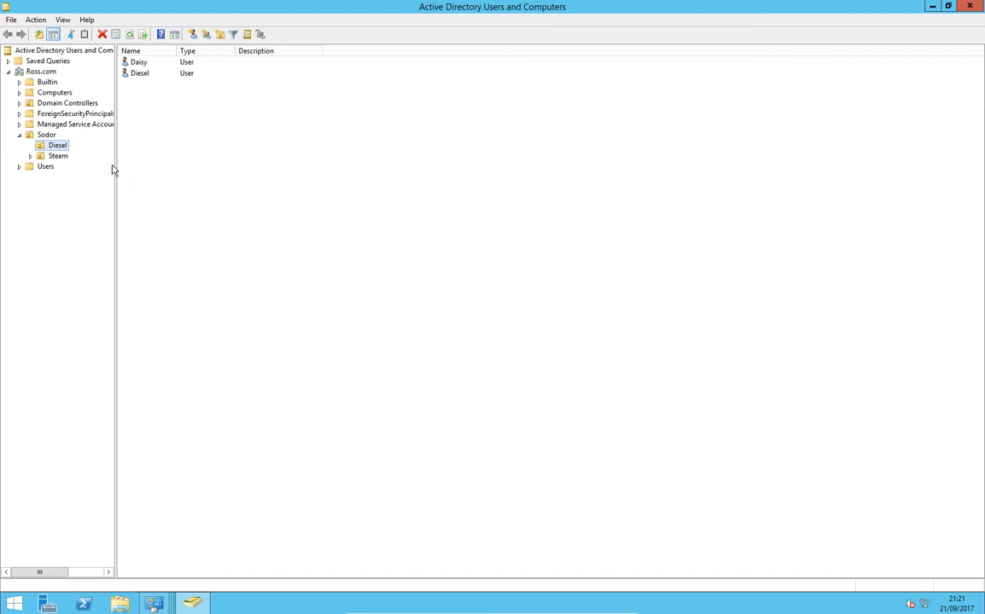
left_click(51, 135)
left_click(57, 146)
left_click(58, 156)
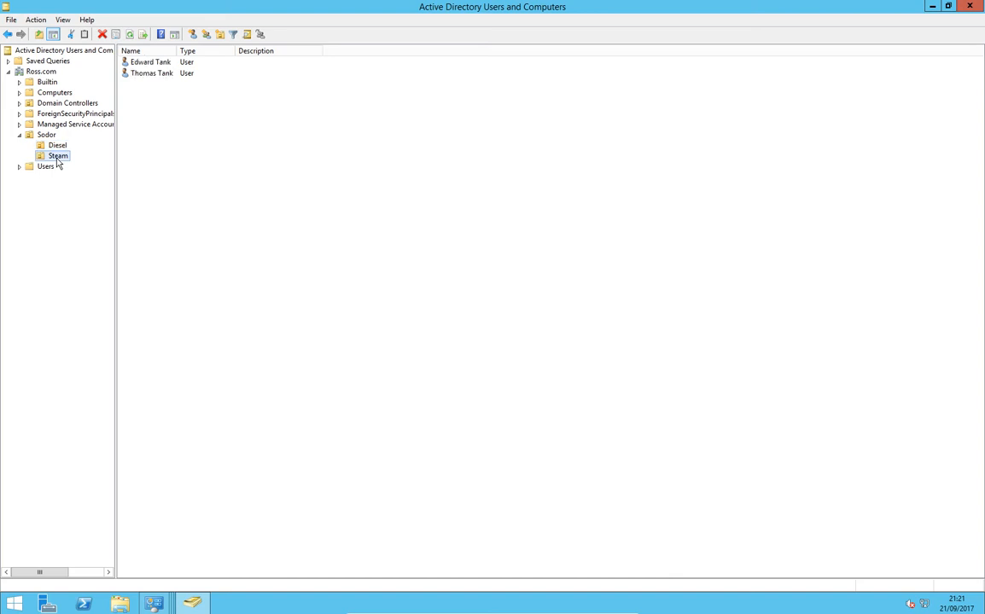
Step: Create a global security group named "Diesel-trains" in the Diesel unit under Sodor
left_click(57, 145)
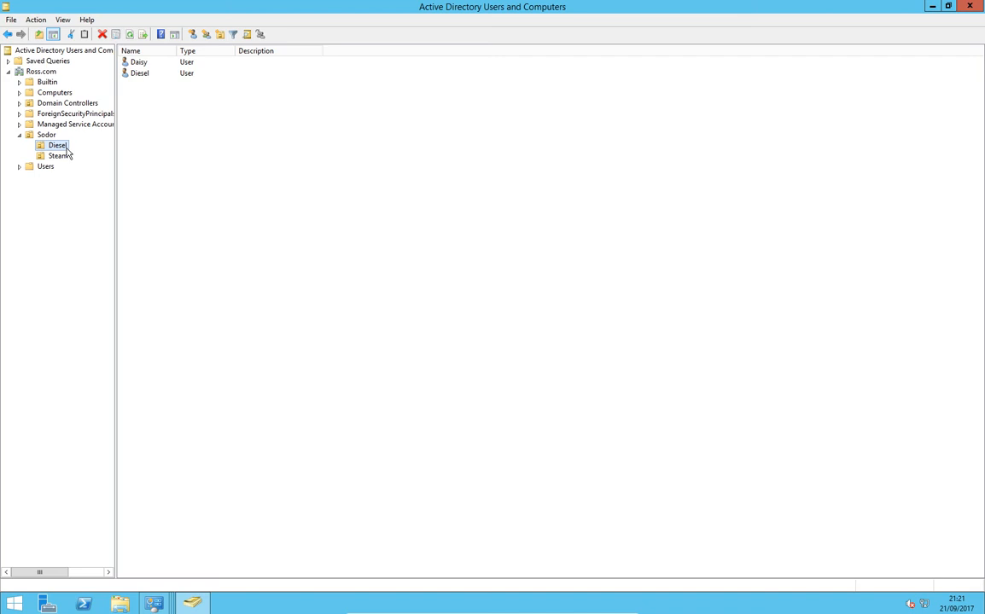
left_click(207, 35)
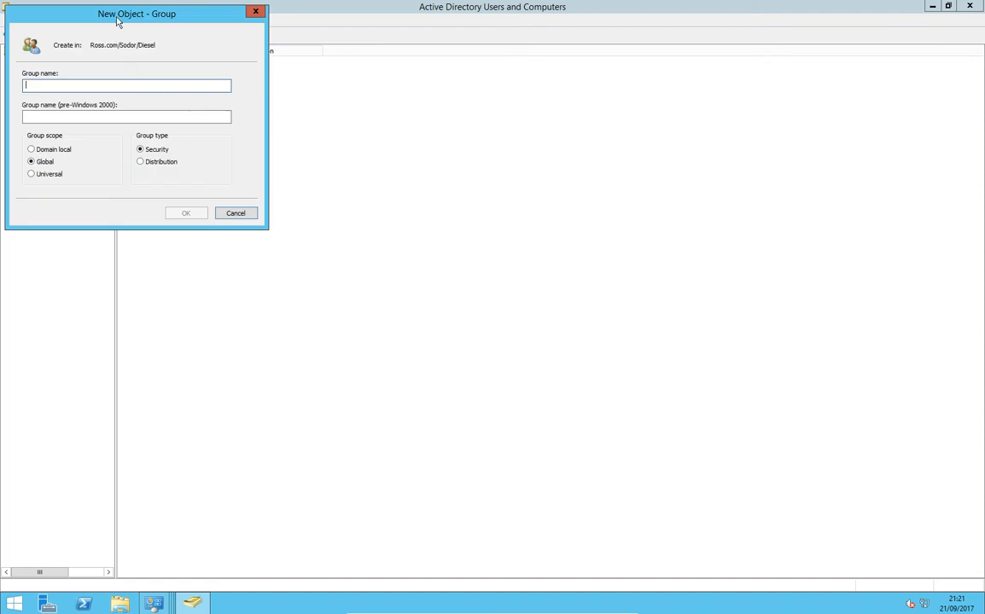
left_click_drag(117, 21, 282, 85)
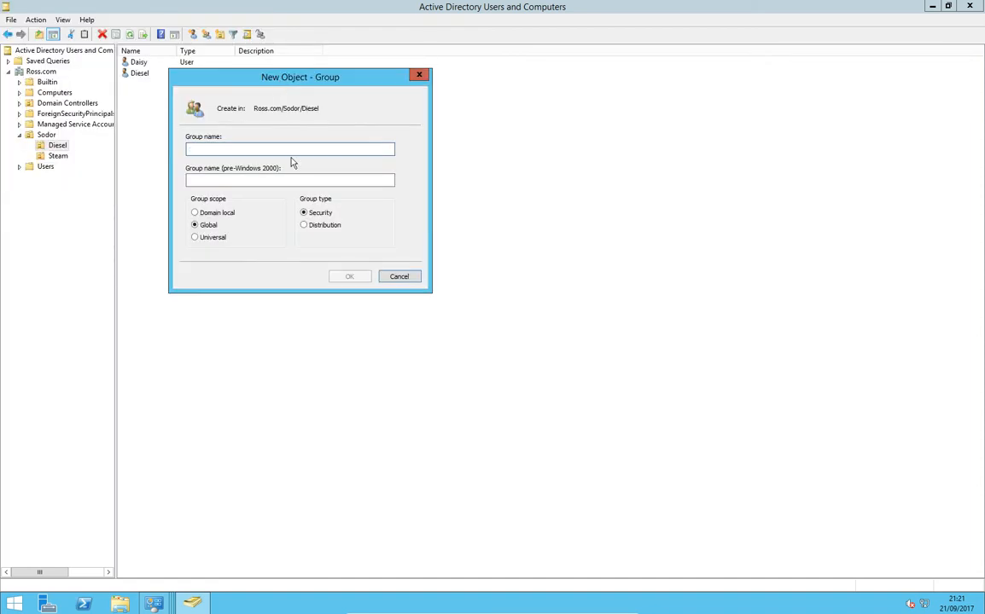
type("Die")
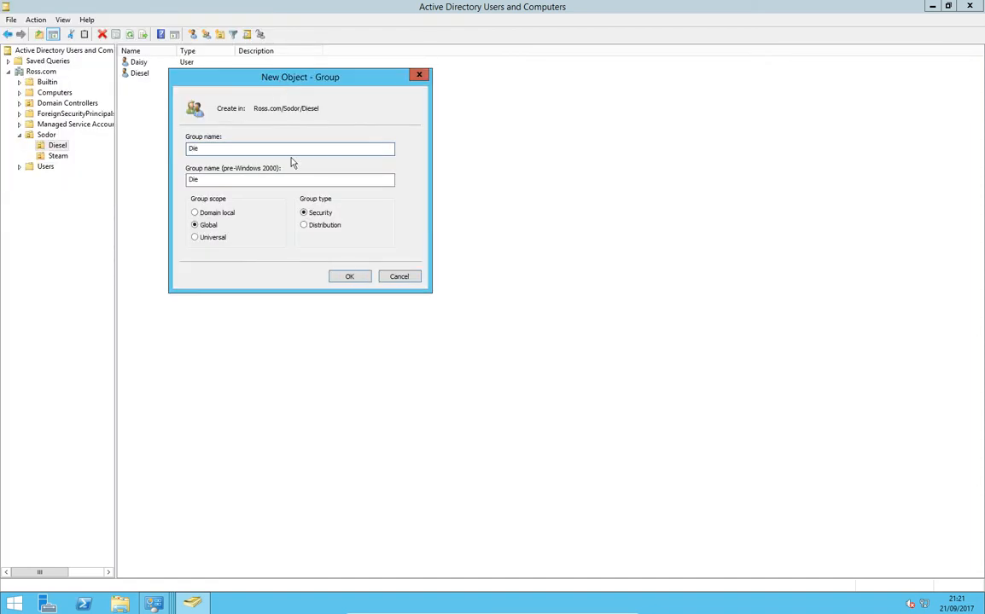
type("sel-trains")
left_click(341, 277)
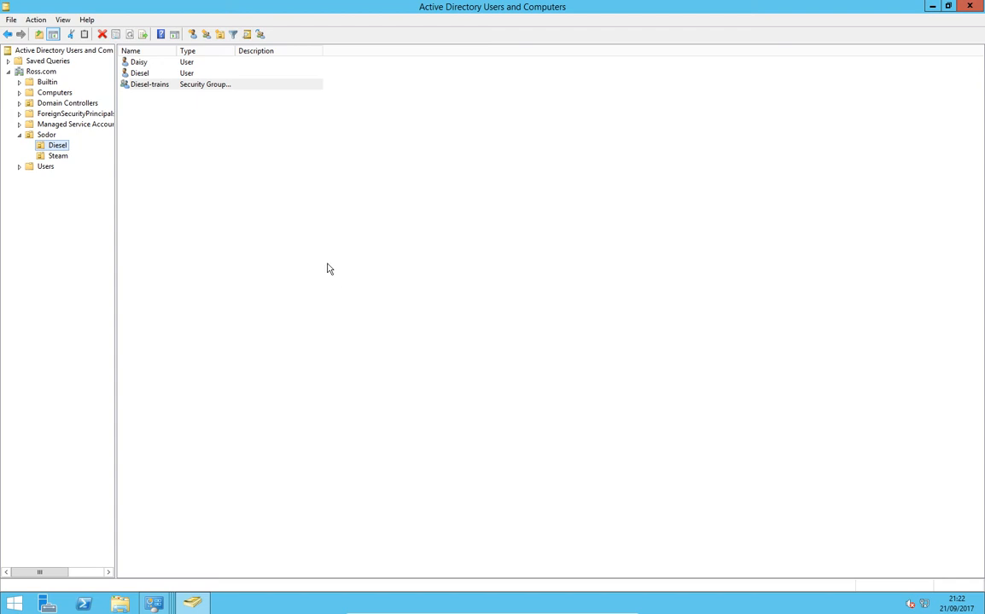
Step: Start adding members to the Diesel-trains group and search the Ross.com directory for all available accounts
double_click(167, 84)
right_click(168, 85)
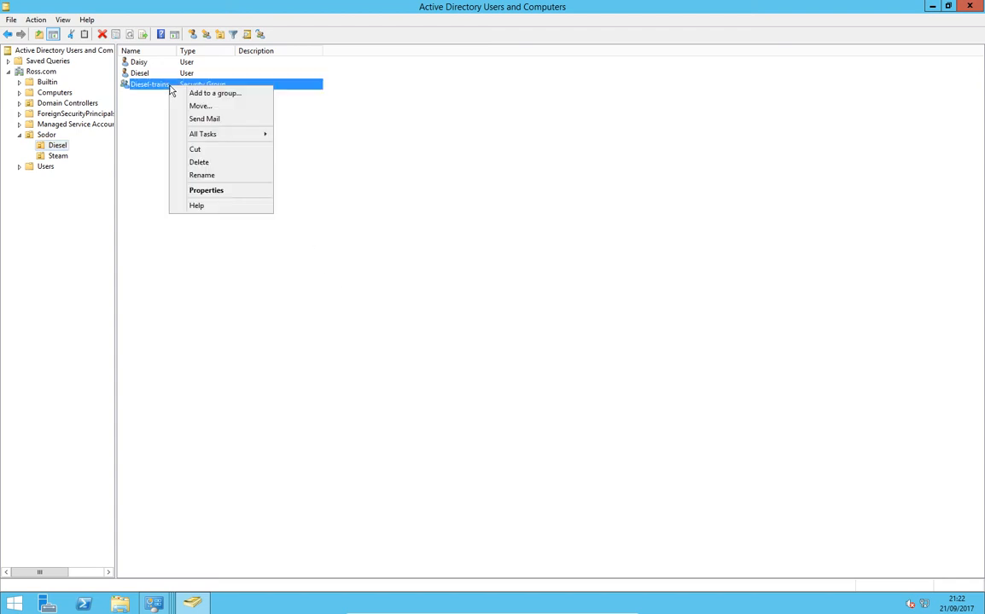
left_click(220, 193)
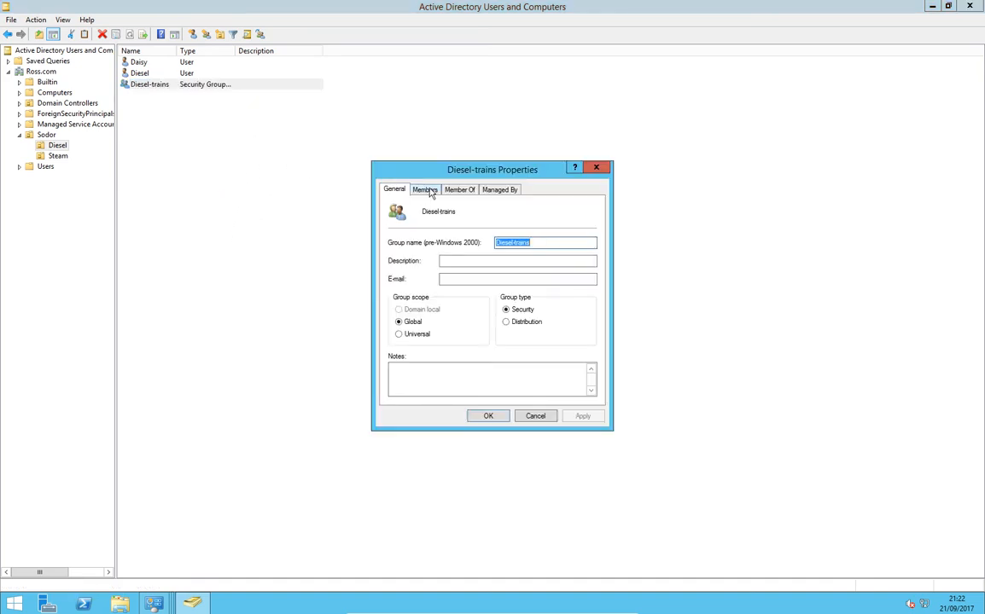
left_click(426, 190)
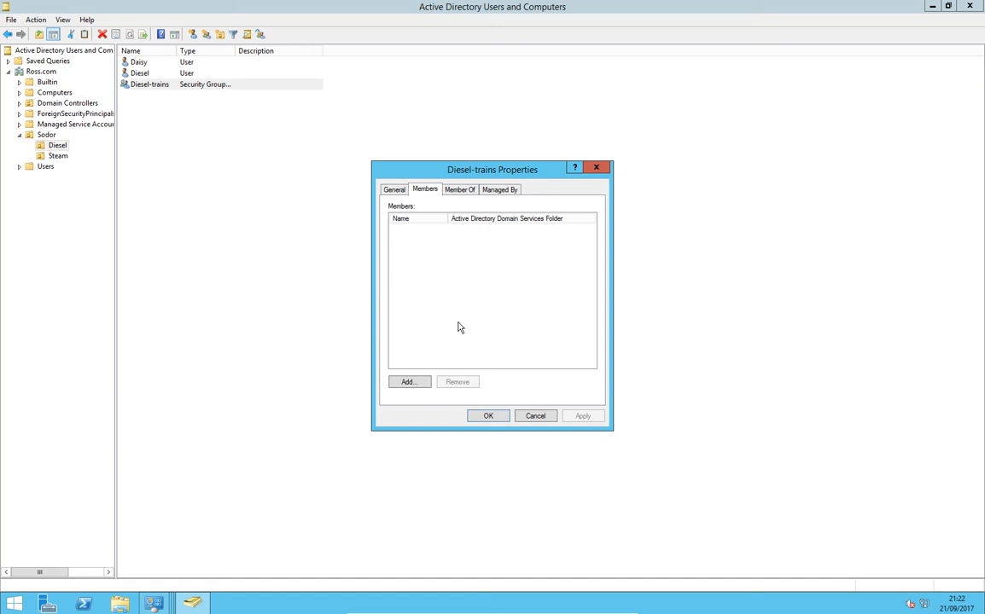
left_click(410, 383)
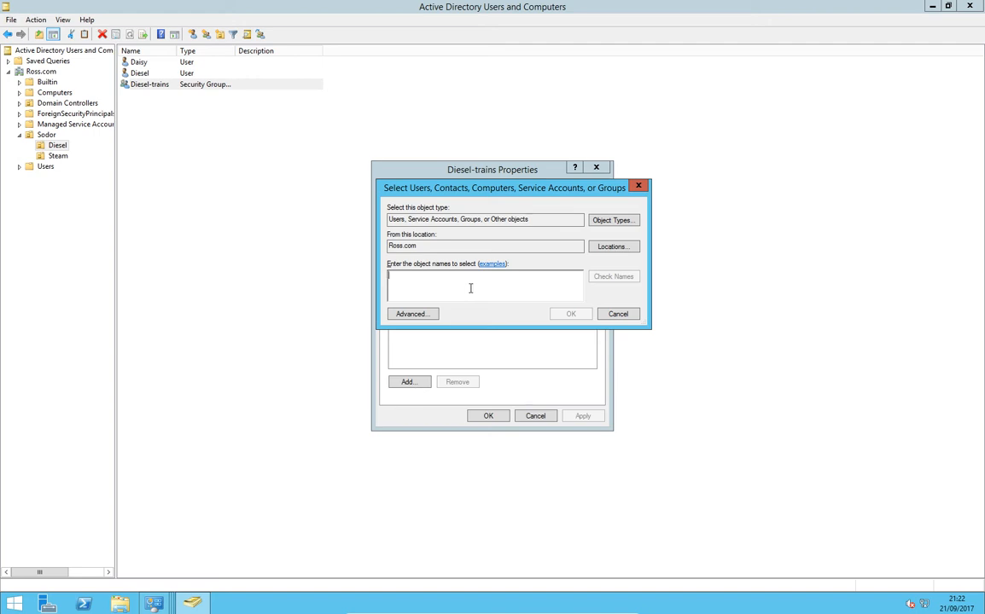
left_click(411, 314)
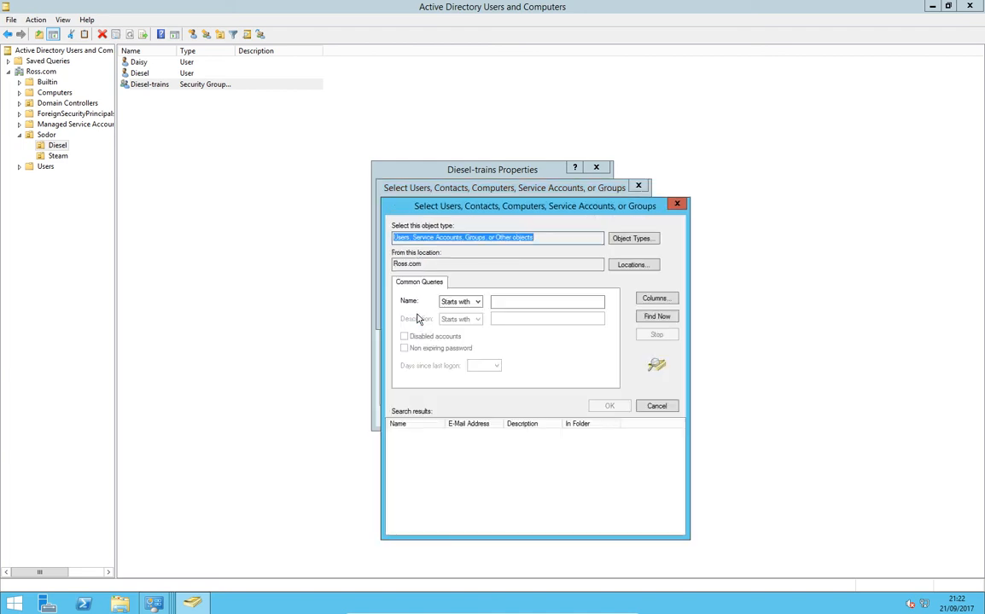
left_click(653, 317)
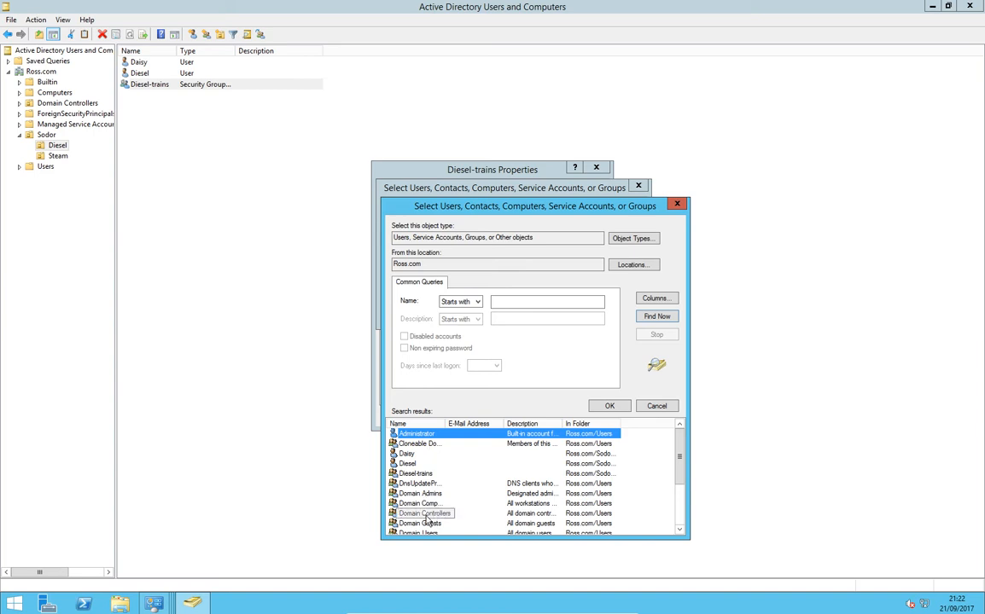
Step: Add both users of the Diesel unit as members of Diesel-trains and apply the change
left_click(417, 454)
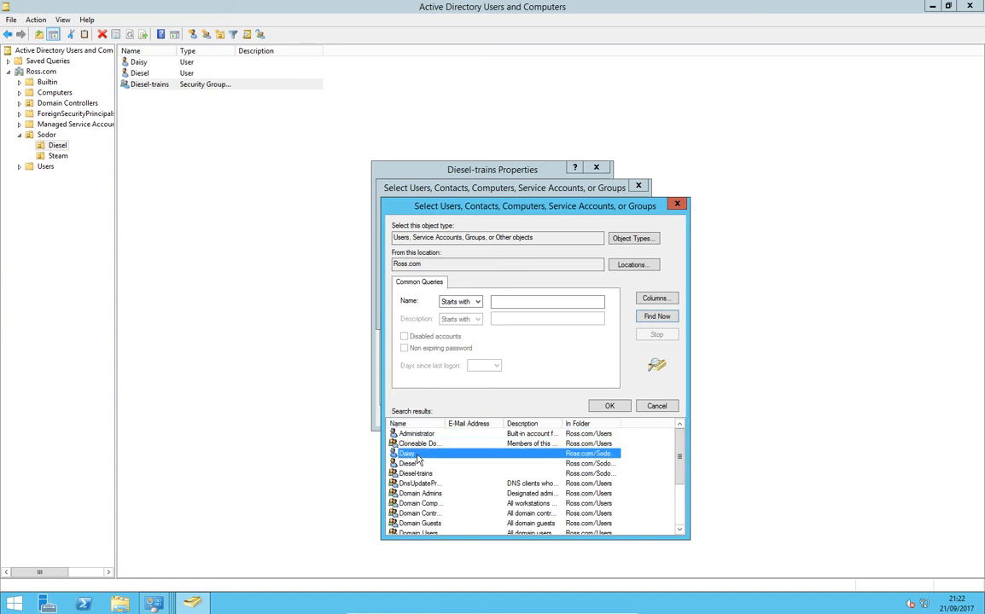
left_click(413, 465)
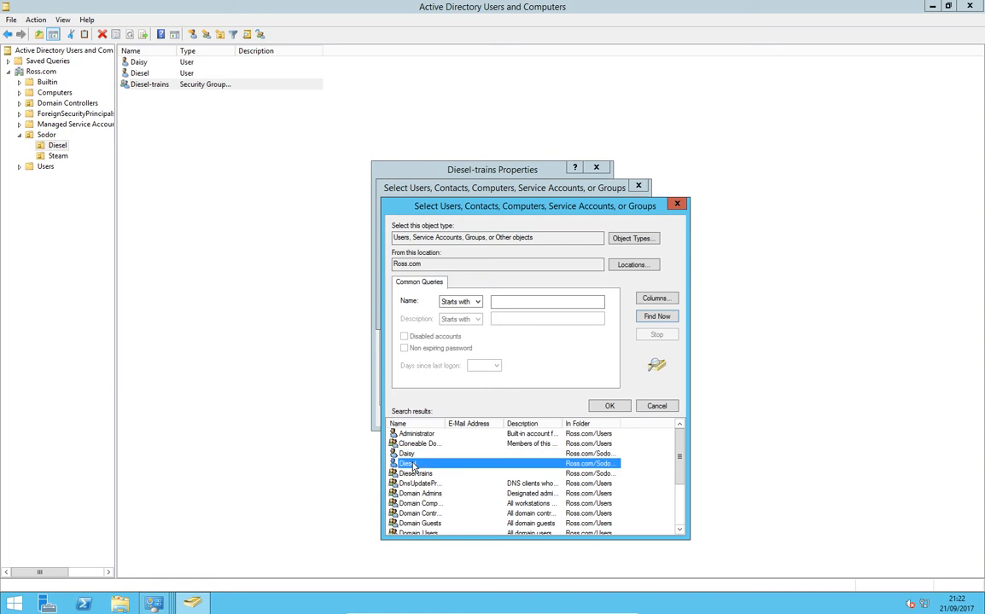
left_click(413, 455)
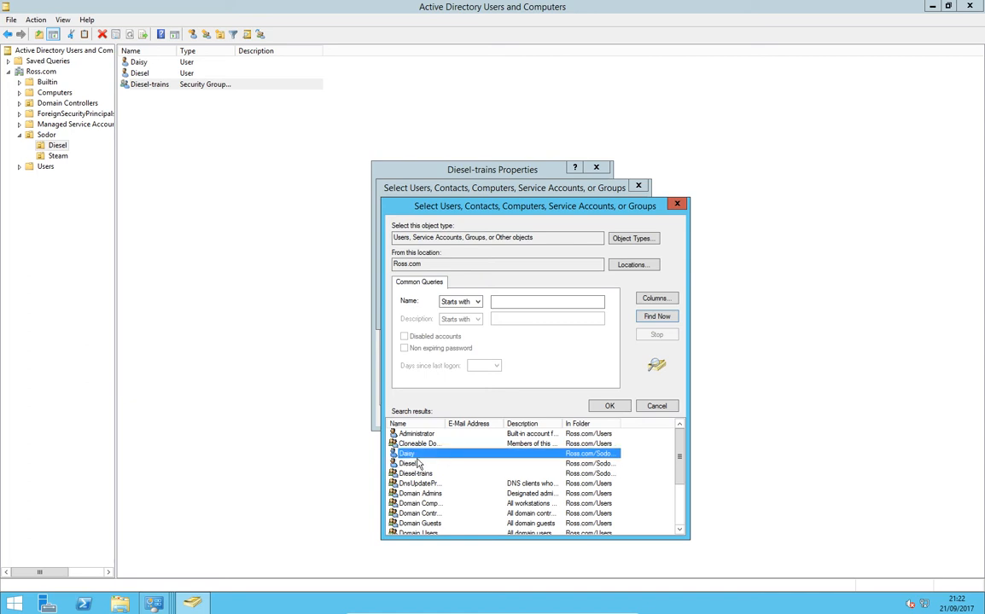
left_click(443, 464, "ctrl")
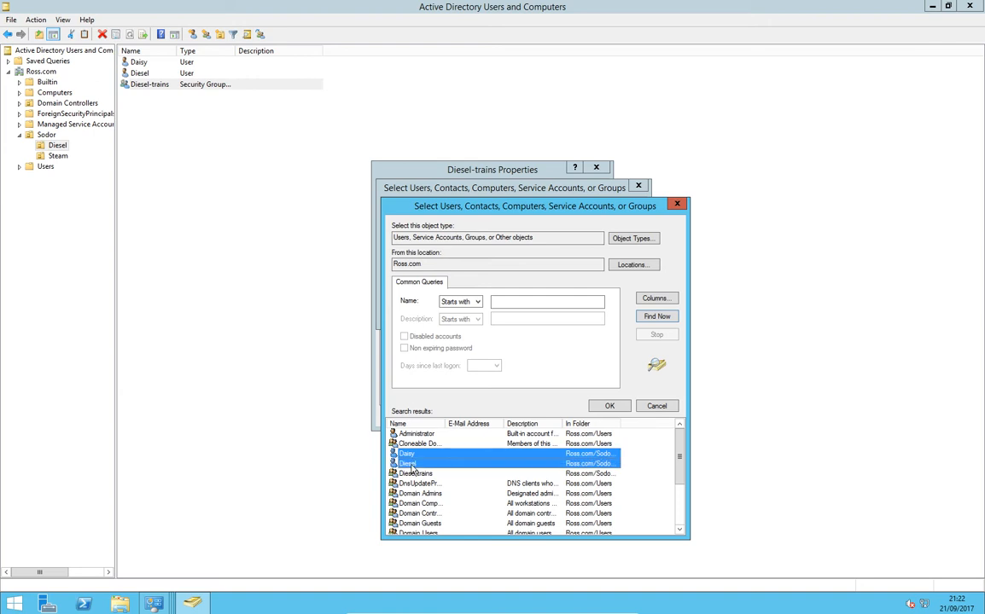
left_click(601, 413)
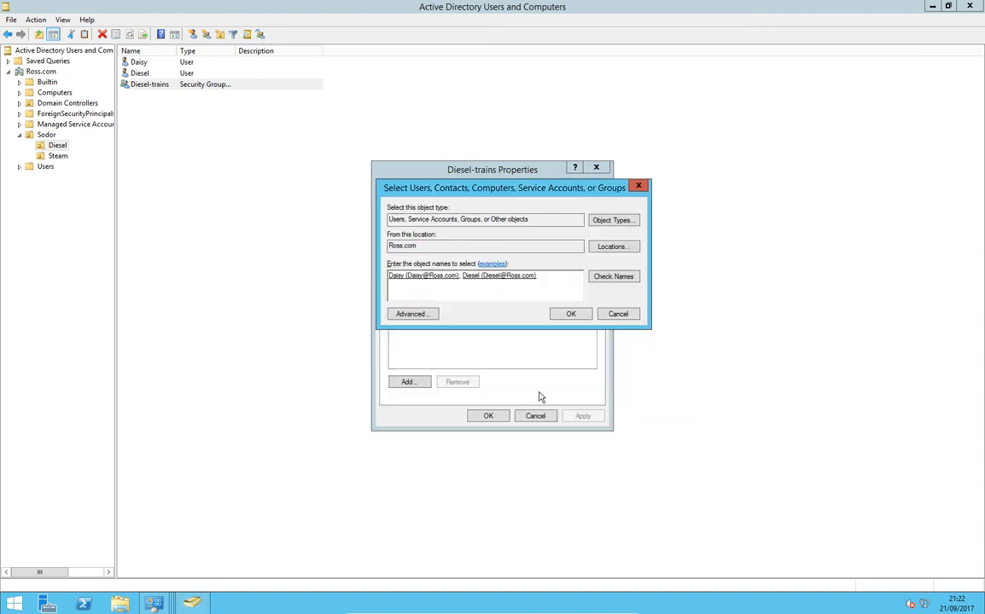
left_click(562, 318)
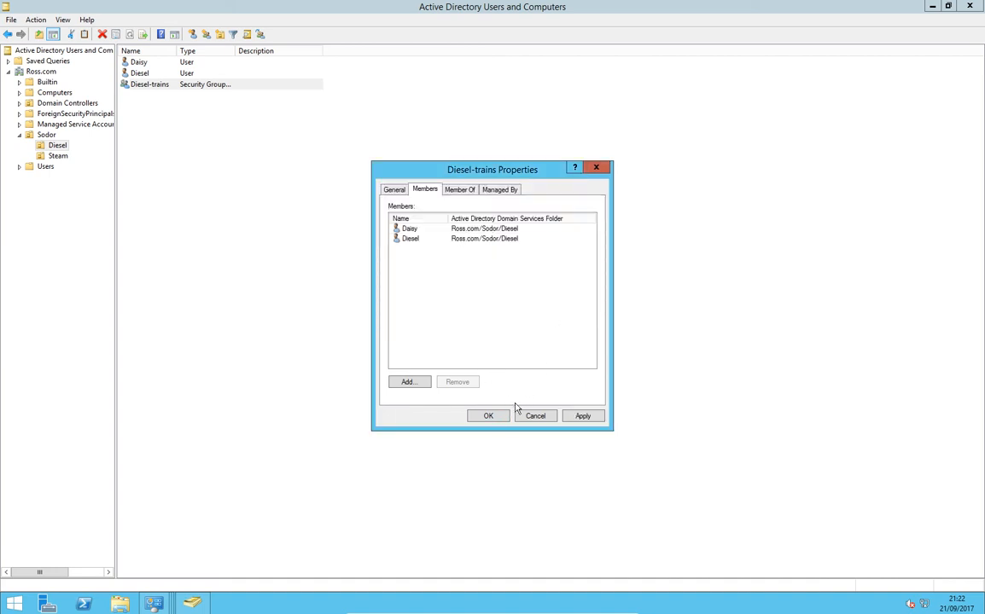
left_click(581, 414)
left_click(495, 416)
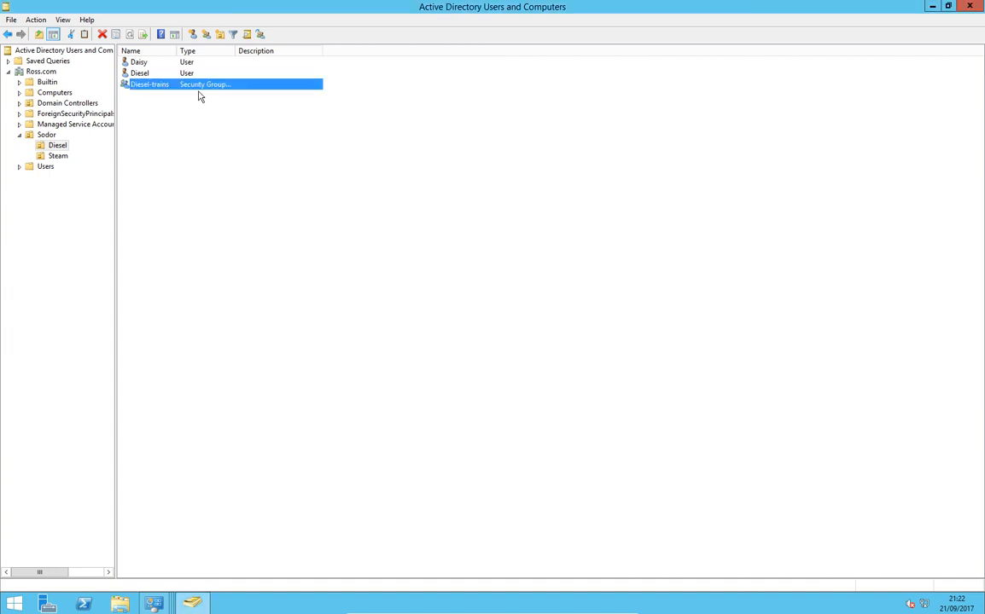
Step: Create a global security group named "Steam-trains" in the Steam unit under Sodor
left_click(58, 156)
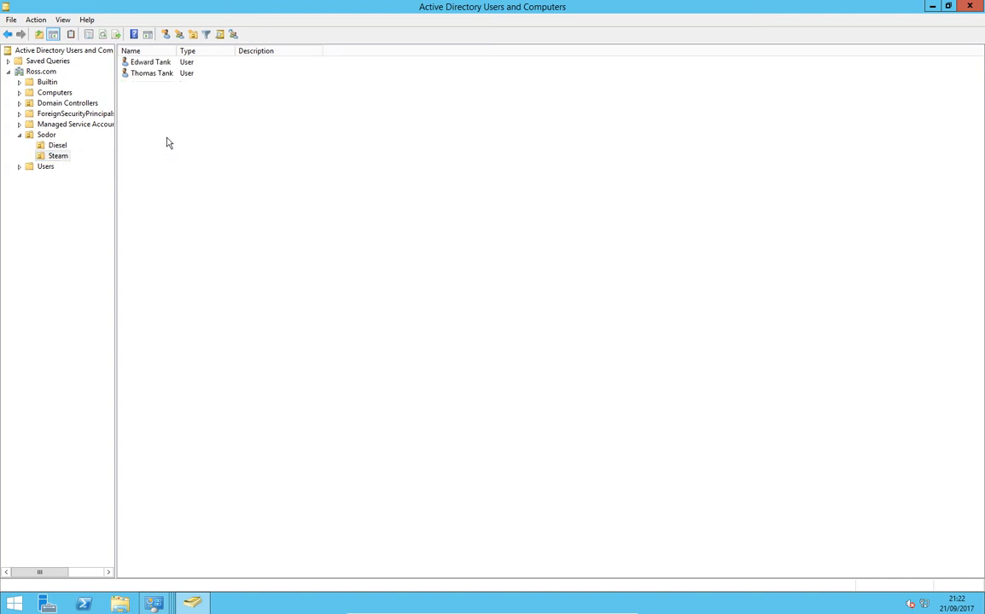
left_click(179, 34)
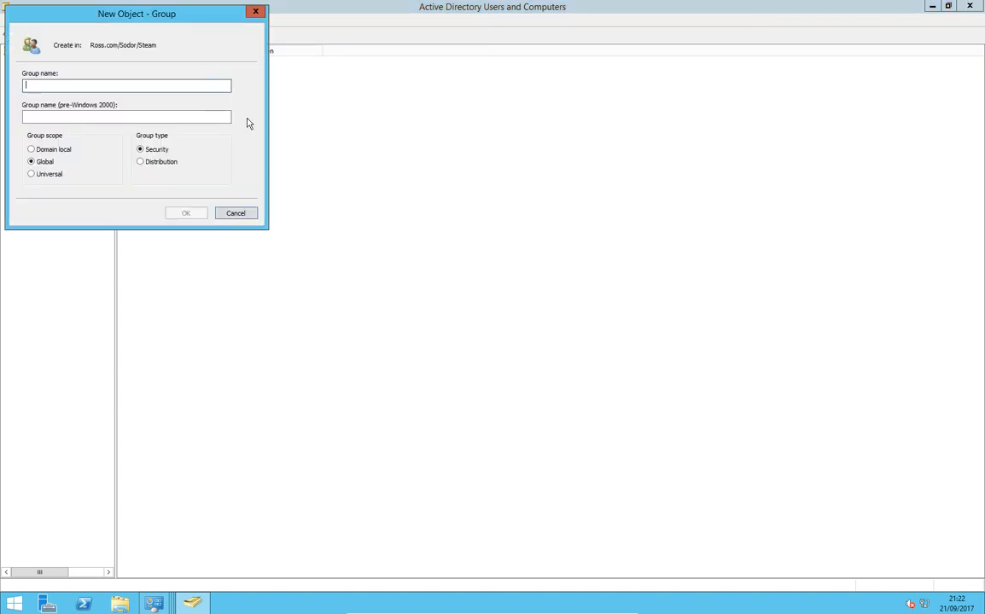
type("Steam")
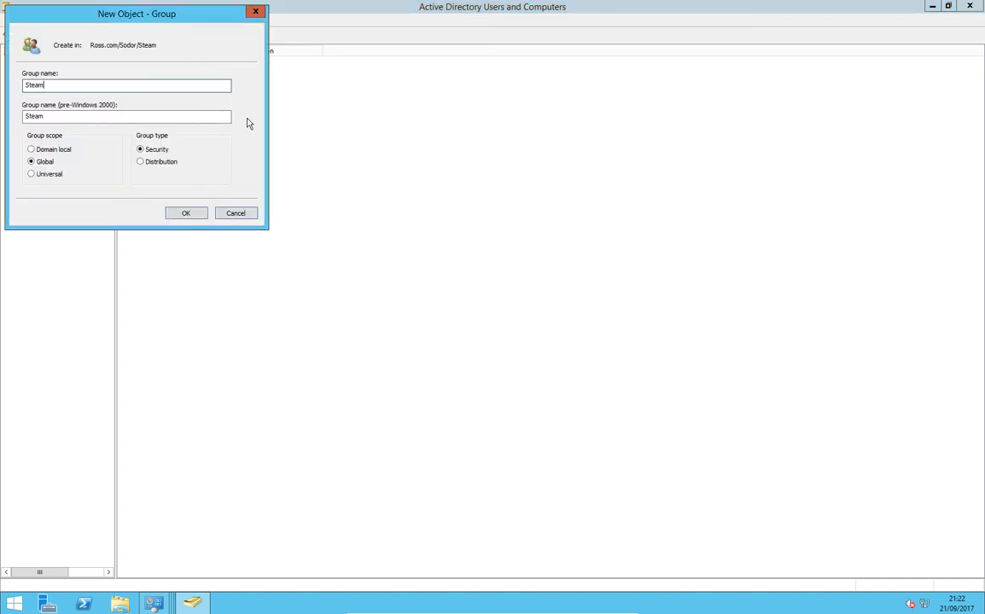
type("-trains")
key("Return")
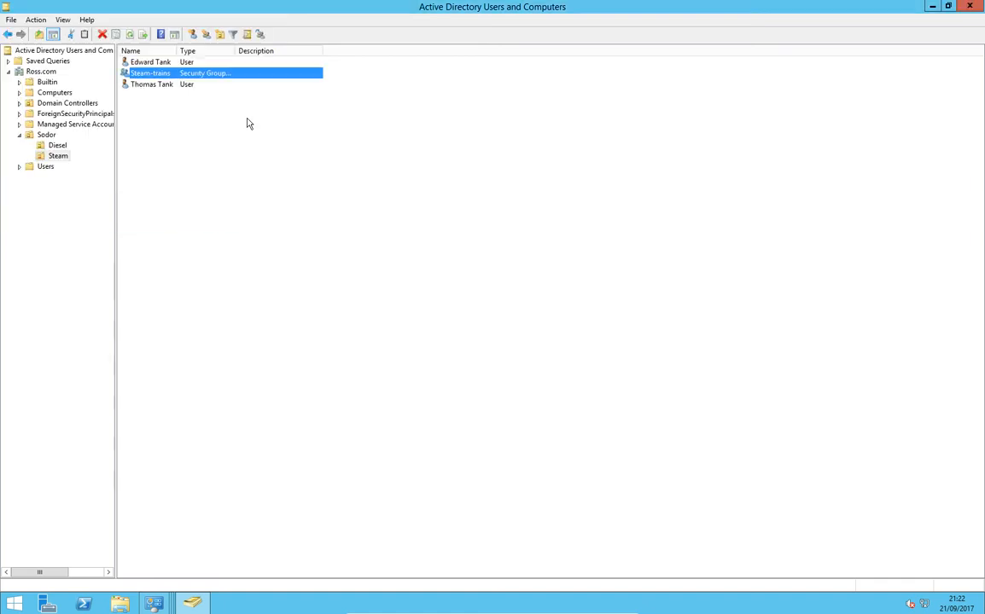
Step: Search the Ross.com directory for new Steam-trains members and choose the first of the Steam unit's two users
right_click(203, 73)
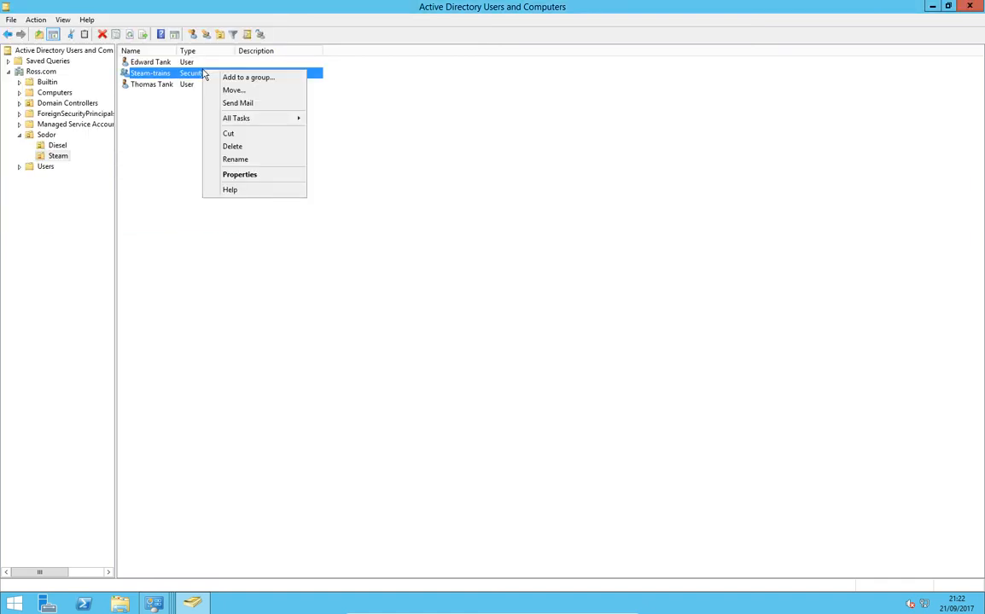
left_click(239, 174)
left_click(422, 191)
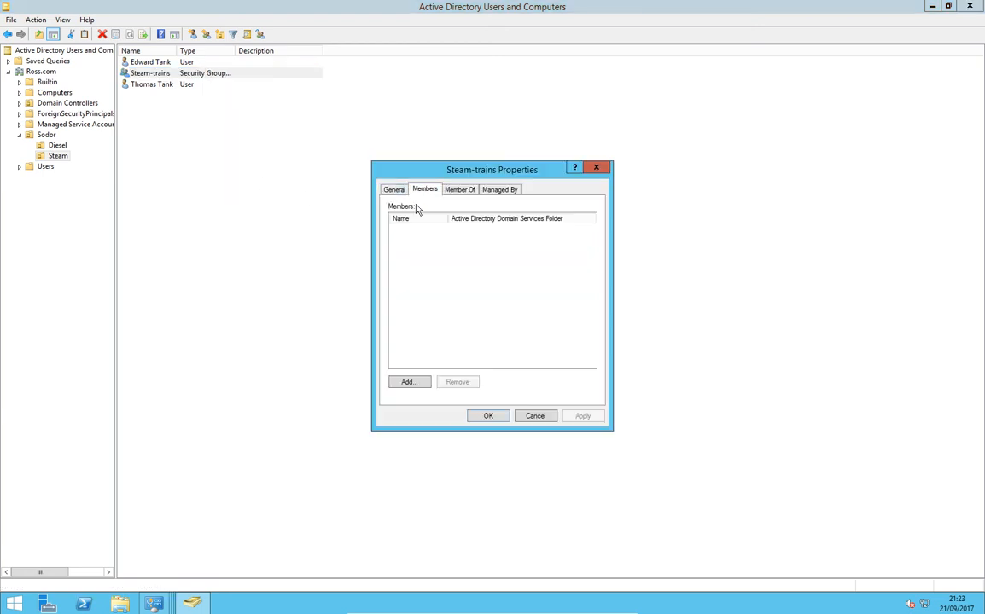
left_click(407, 381)
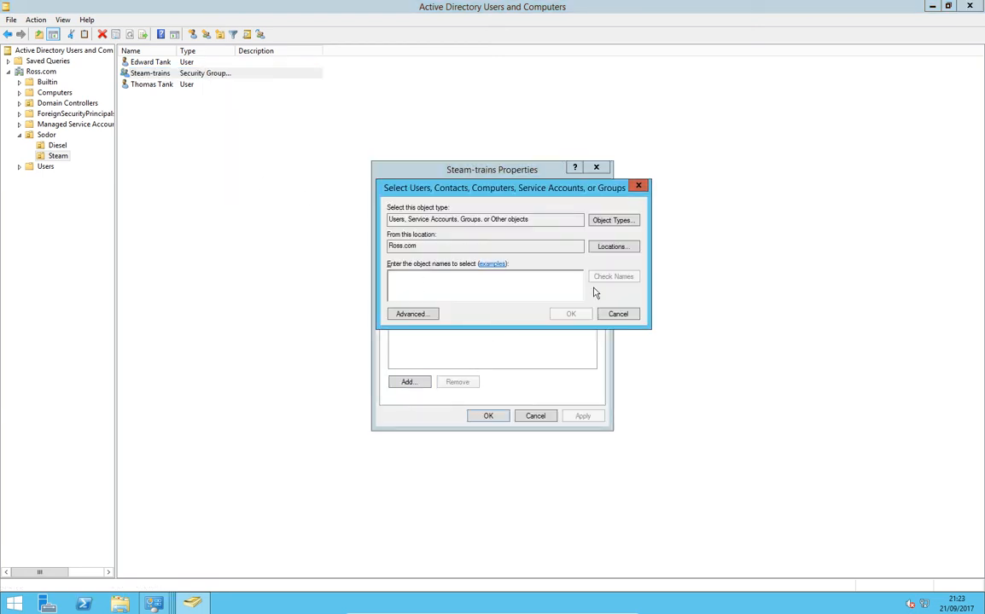
left_click(431, 314)
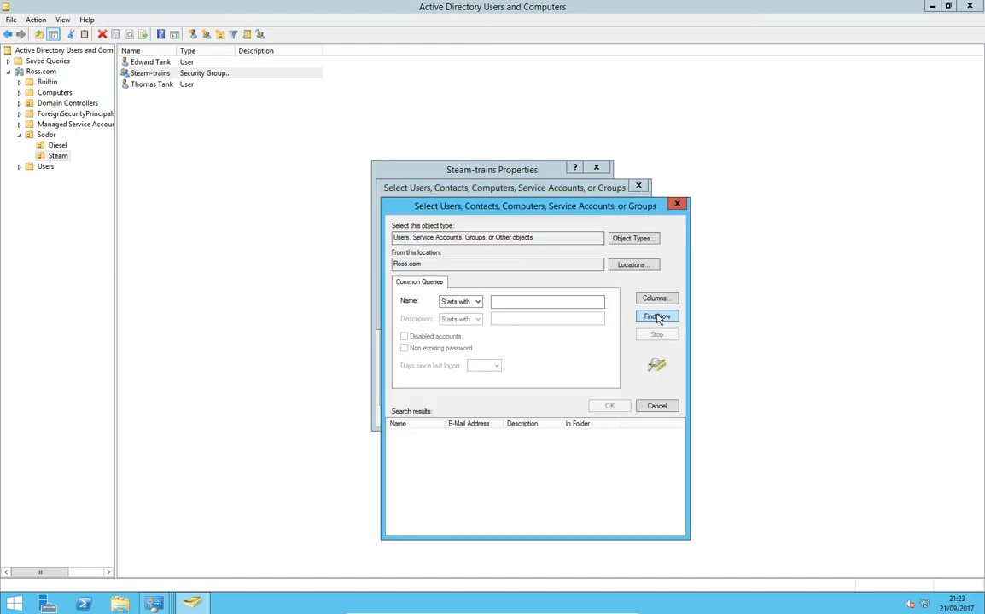
left_click(656, 316)
scroll(460, 465, "down", 2)
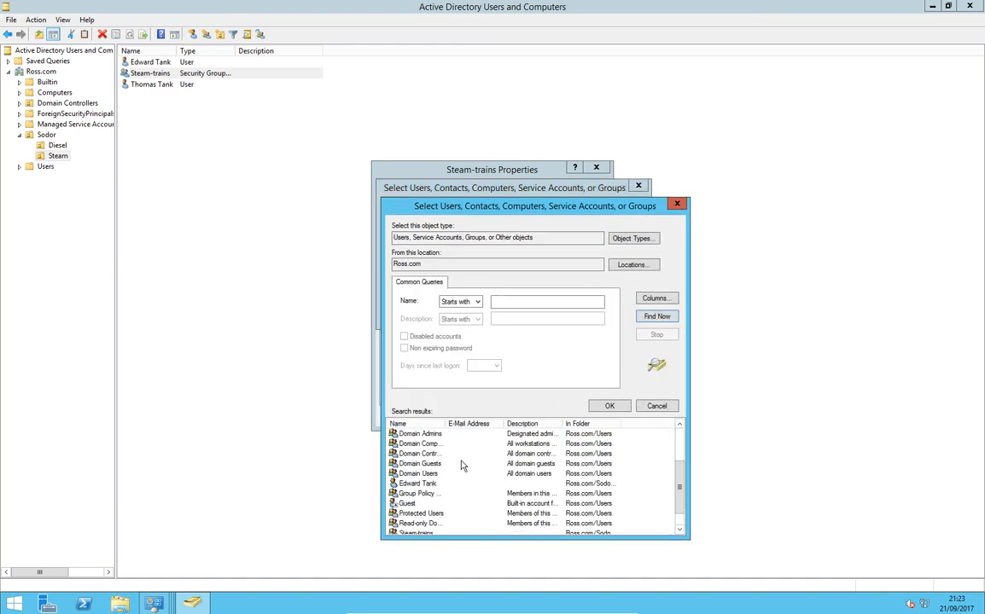
left_click(434, 484)
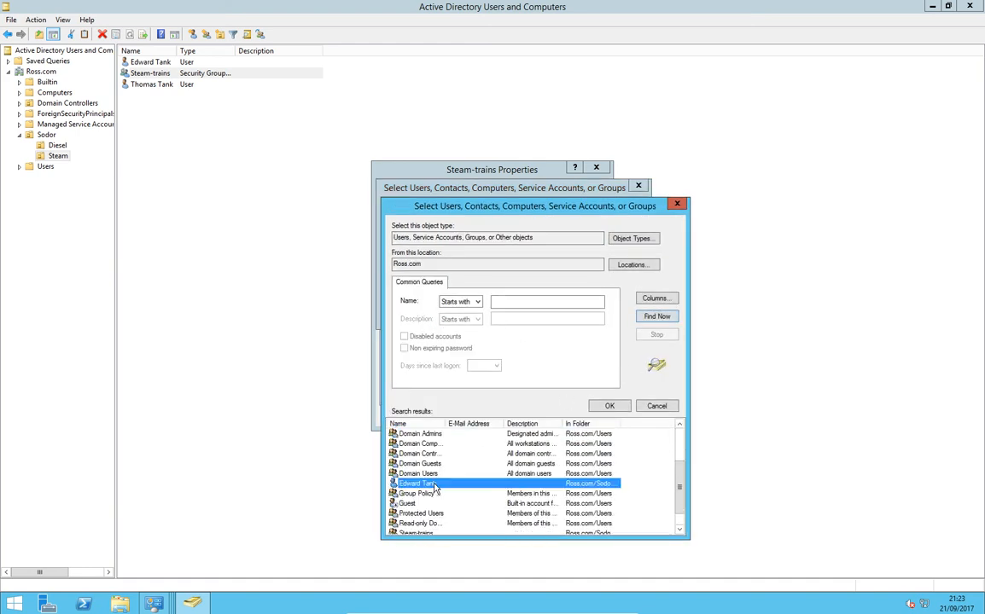
scroll(435, 487, "down", 1)
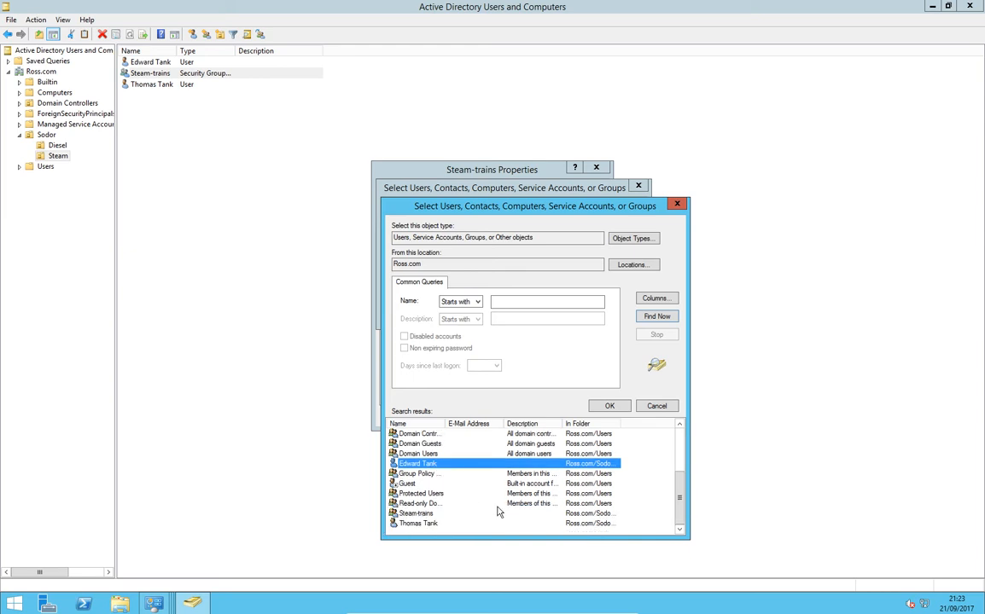
left_click(608, 406)
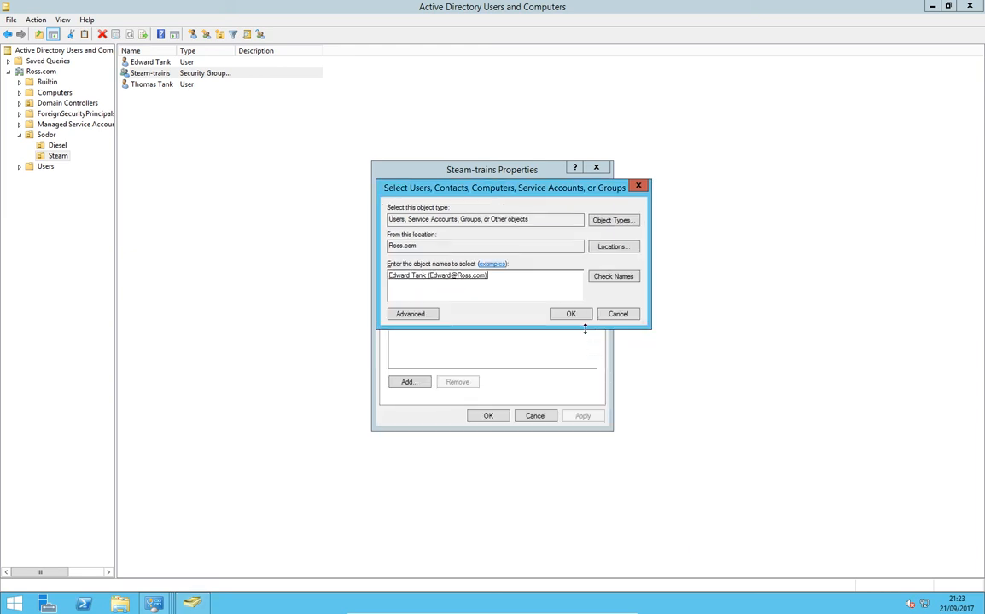
Step: Add the Steam unit's second user to the Steam-trains members and apply the membership with both users
left_click(431, 314)
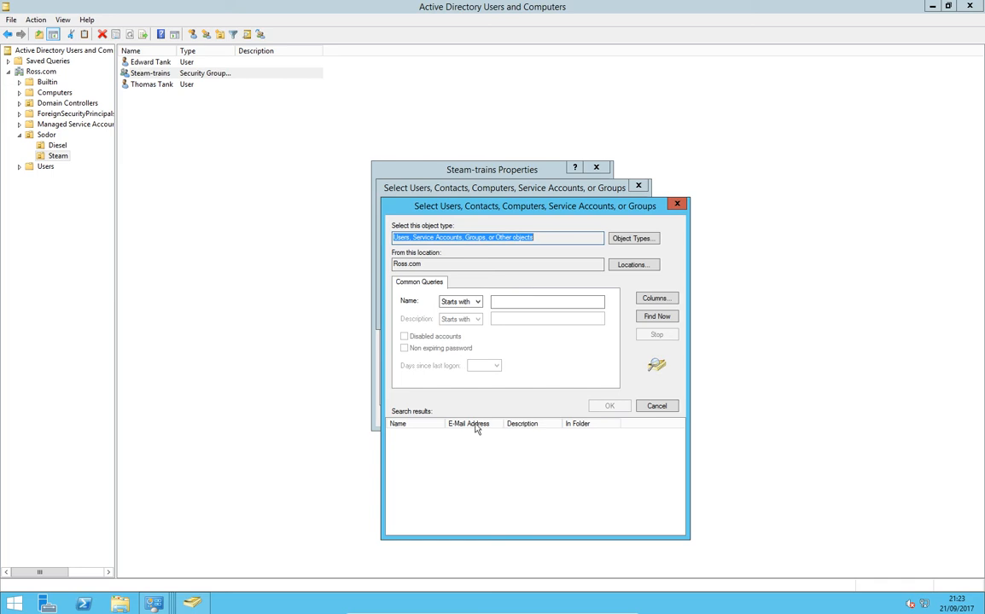
left_click(657, 317)
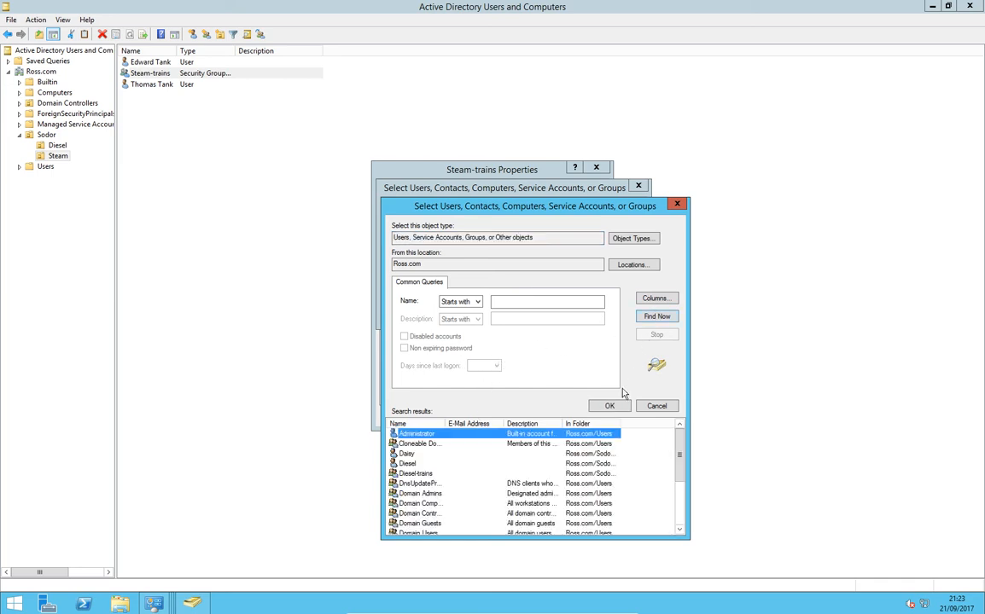
scroll(681, 512, "down", 3)
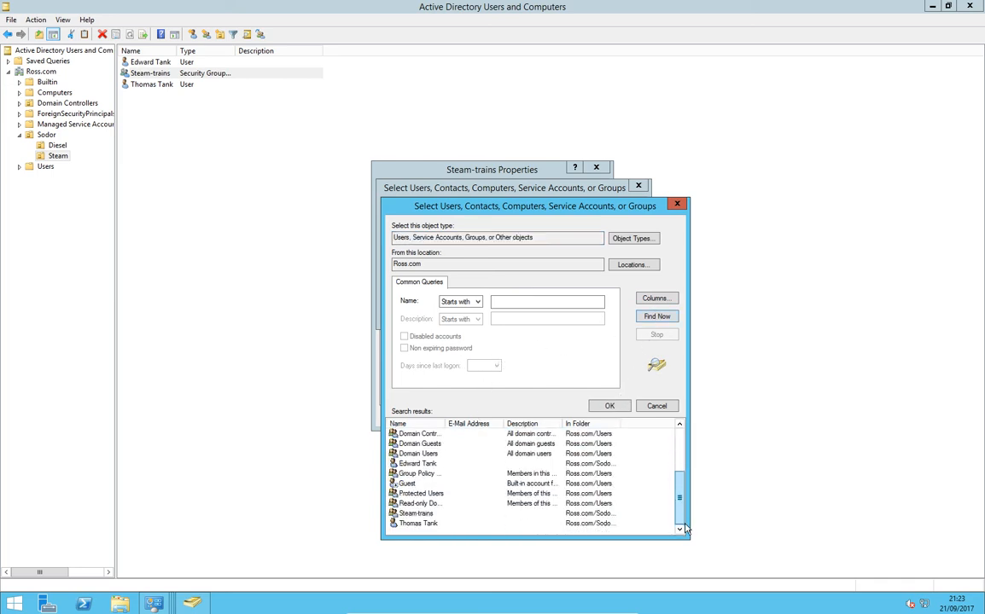
left_click(417, 523)
left_click(609, 411)
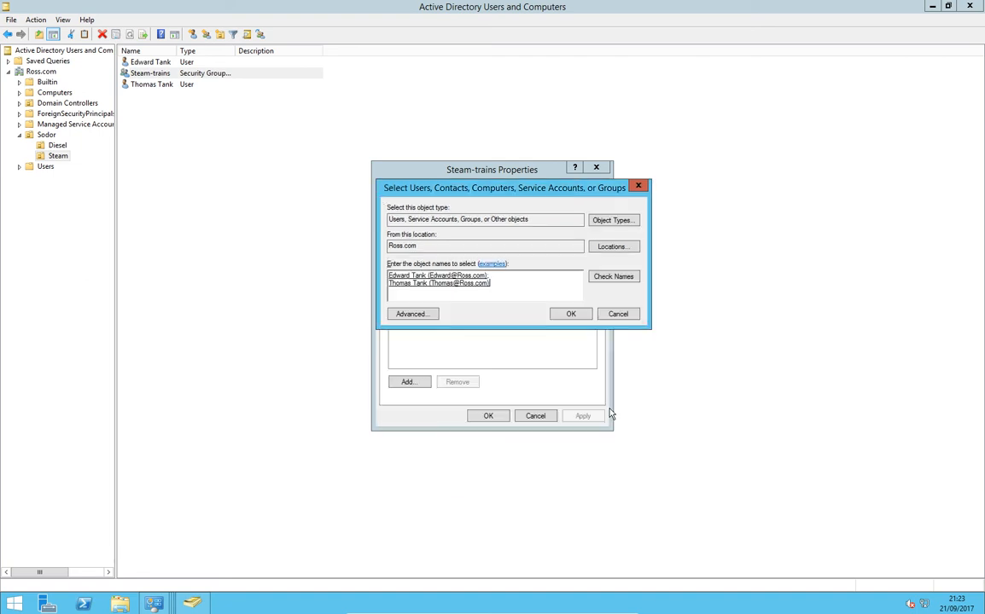
left_click(571, 315)
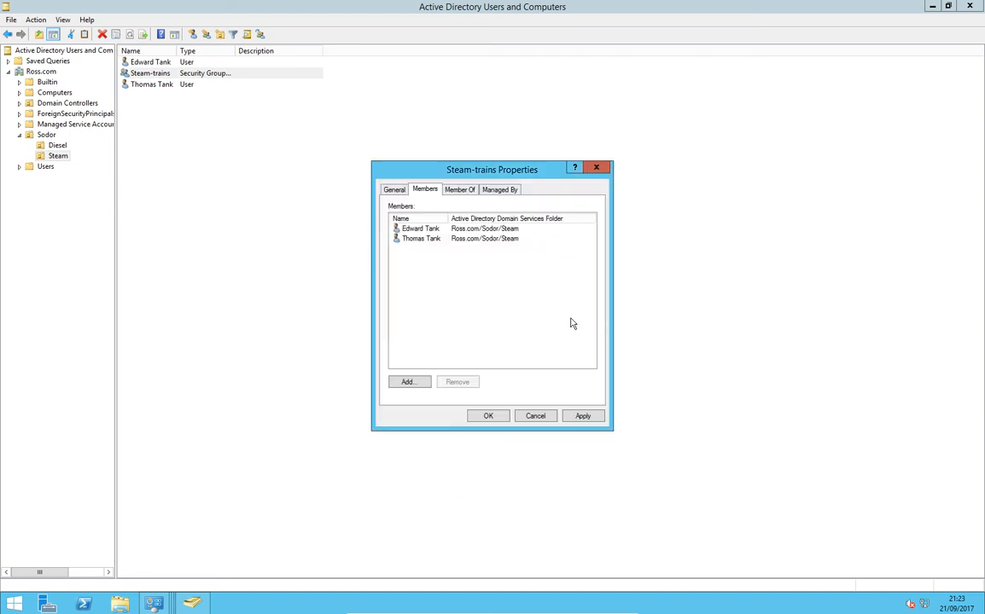
left_click(582, 417)
left_click(488, 417)
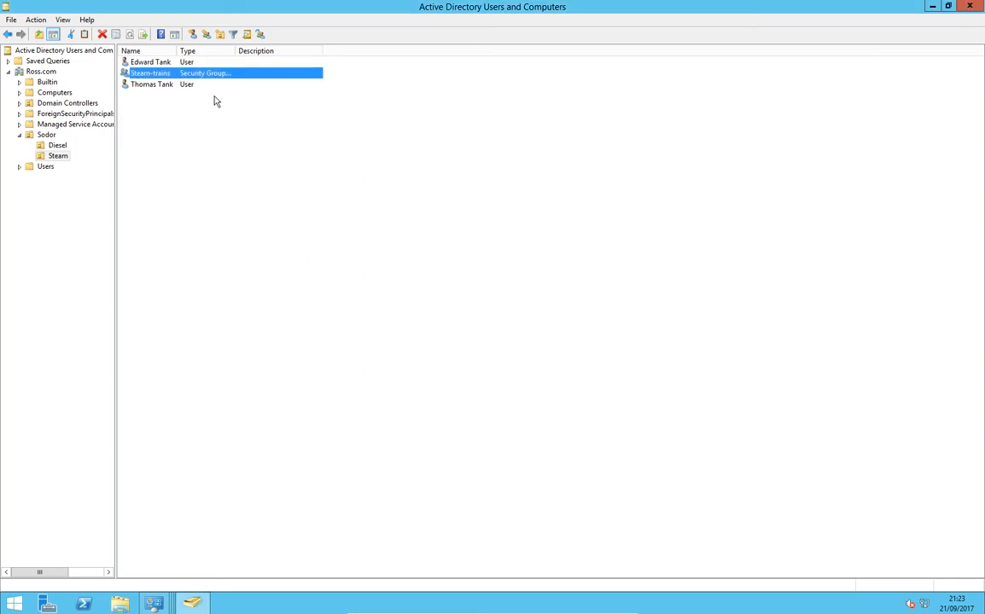
Step: Close the directory administration windows and add the Steam-trains group to the security of Printer on floor 2, allowing Print only
left_click(963, 10)
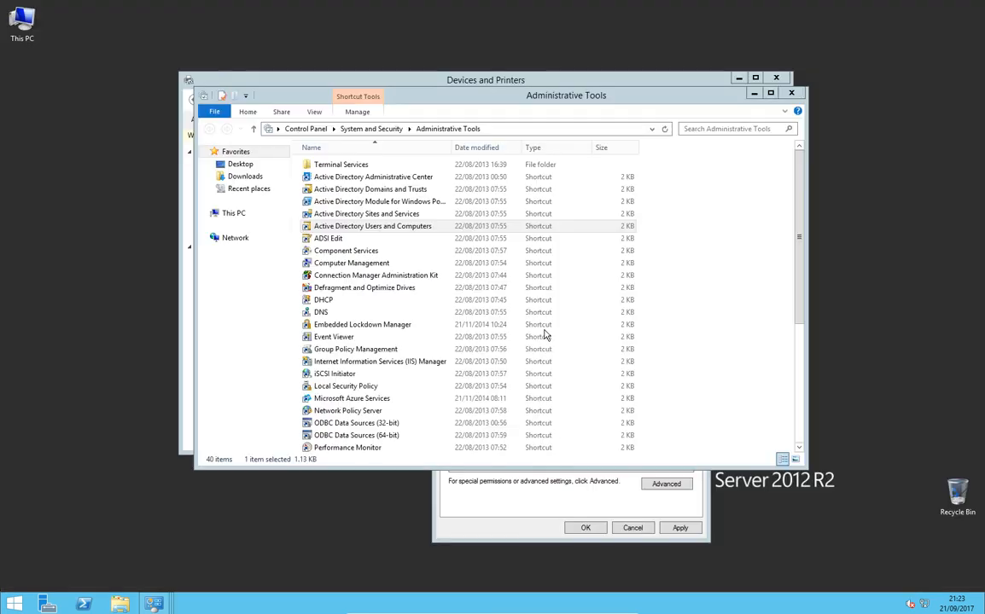
left_click(791, 92)
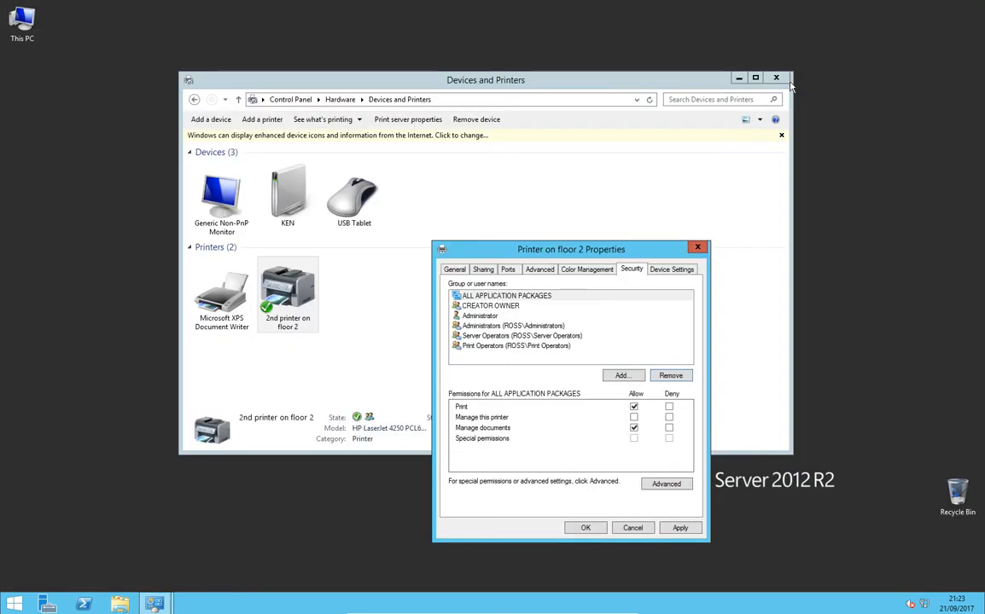
left_click(618, 377)
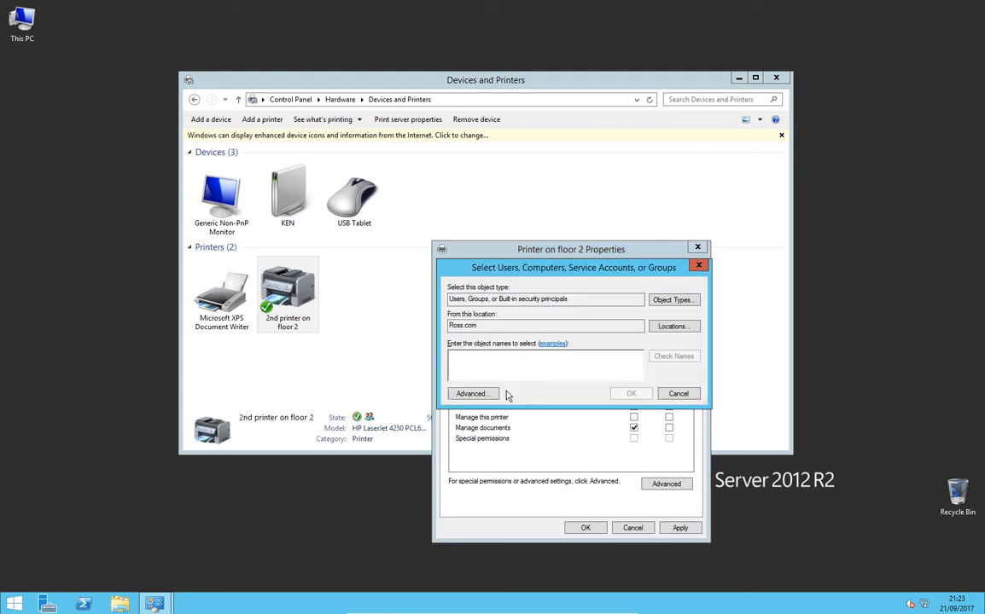
type("steam-")
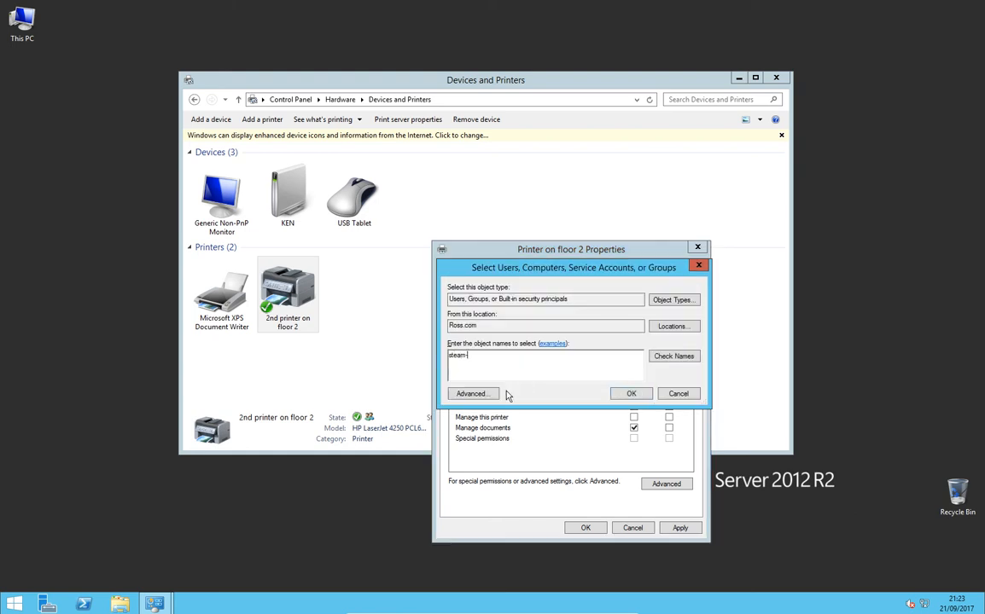
type("trains")
key("Return")
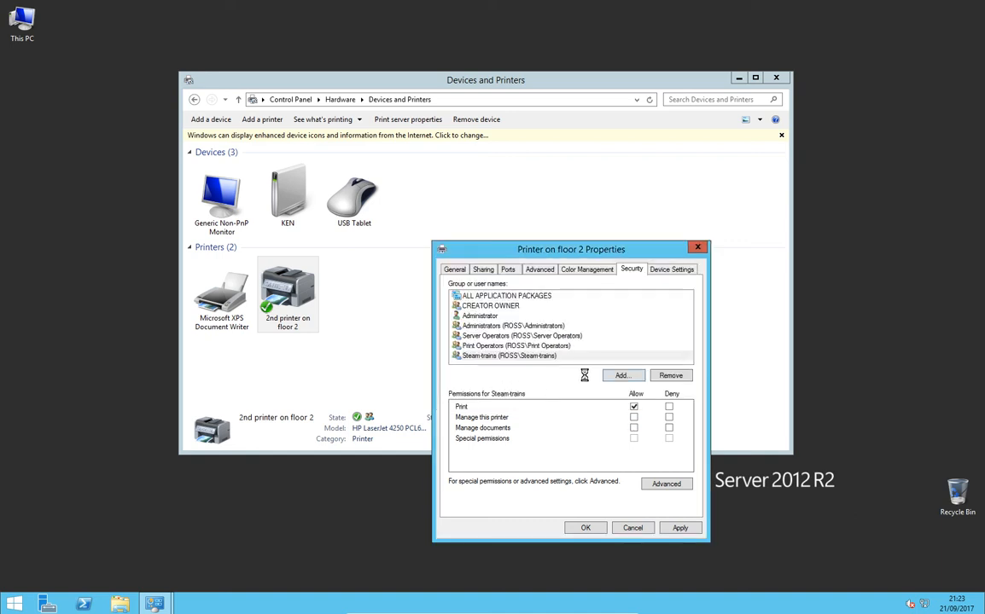
left_click(539, 356)
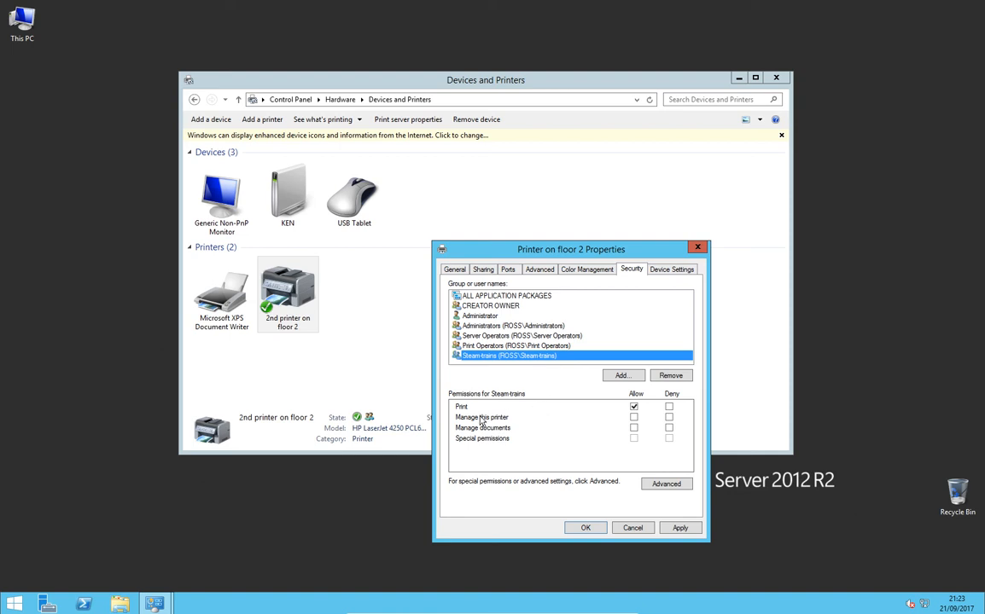
left_click(680, 528)
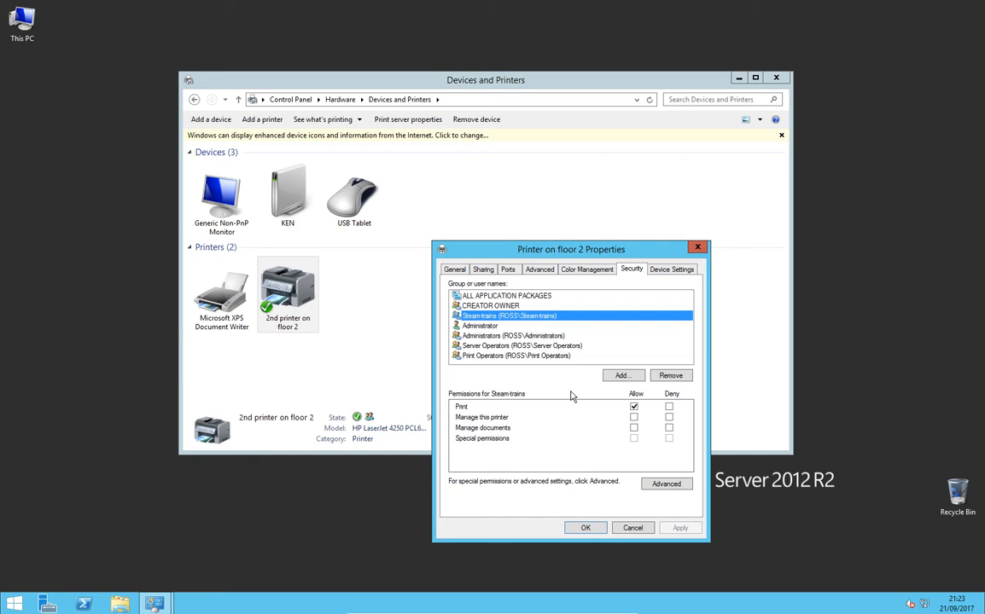
left_click(584, 529)
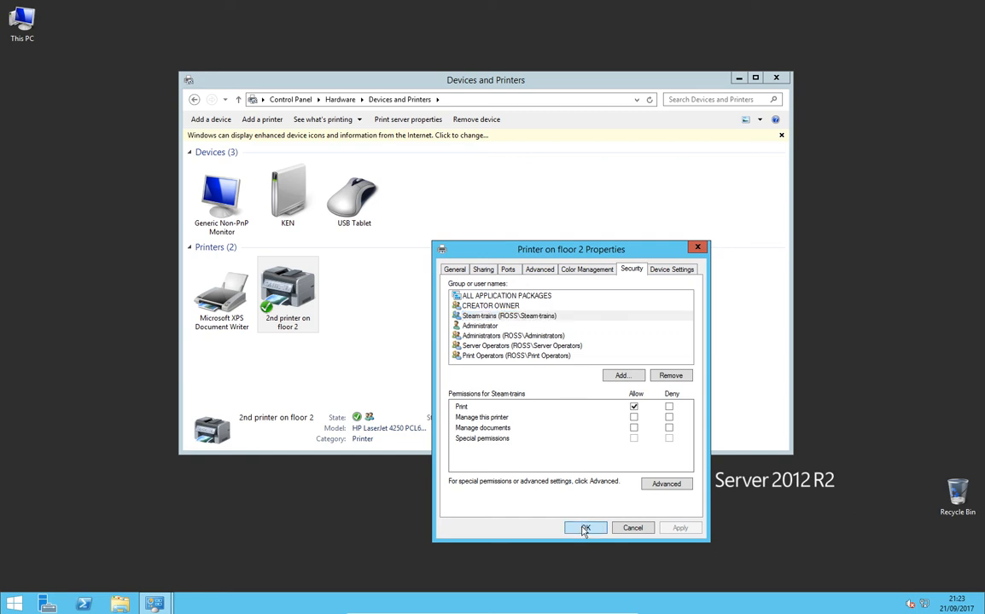
Step: Remove Everyone from the security permissions of the 2nd printer on floor 2
right_click(271, 273)
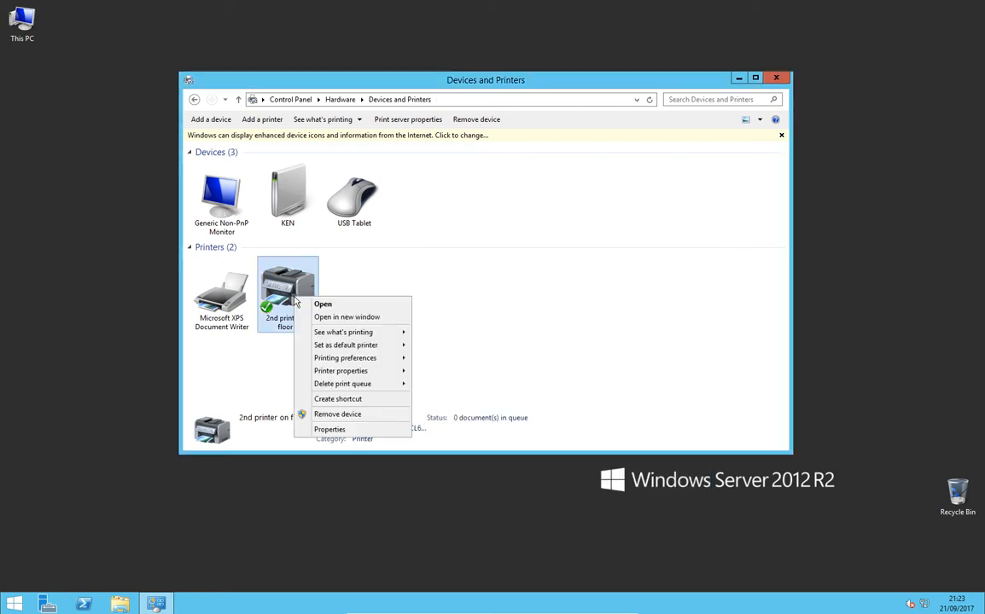
mouse_move(341, 372)
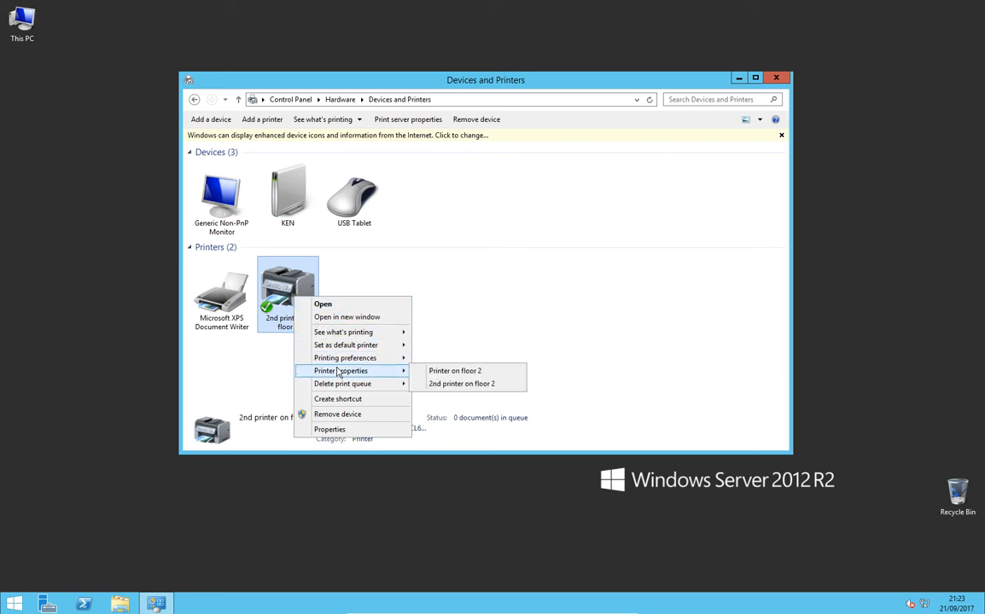
left_click(445, 384)
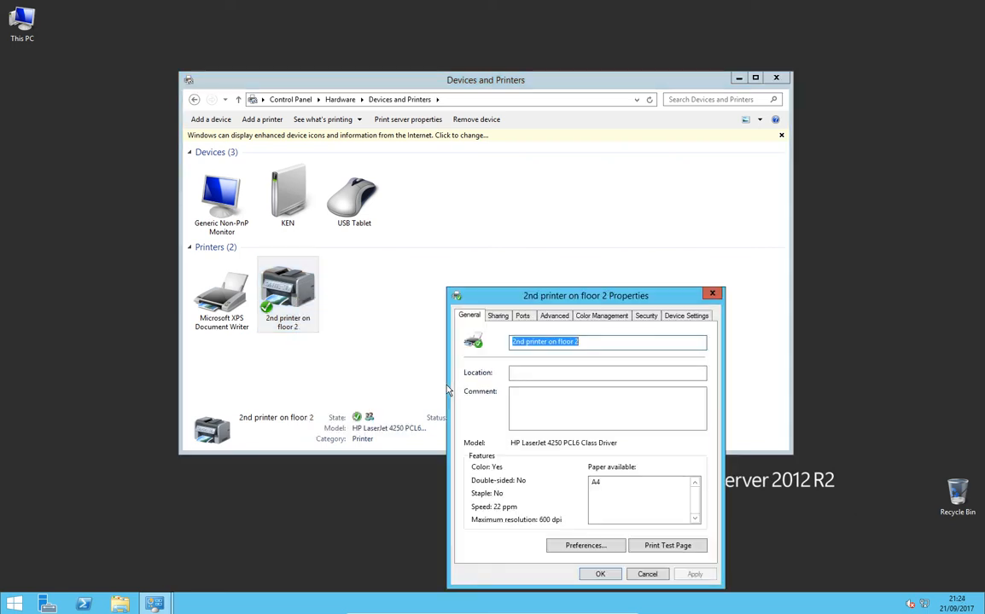
left_click(646, 315)
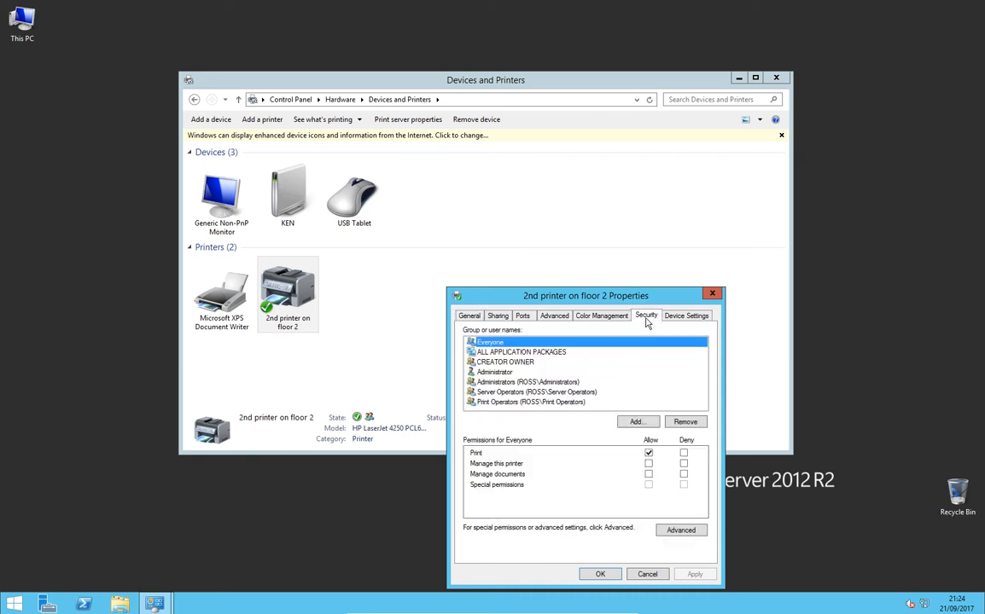
left_click(698, 424)
Step: Find the Diesel-trains group in Ross.com, add it to the 2nd printer's security with Print allowed, and apply
left_click(640, 422)
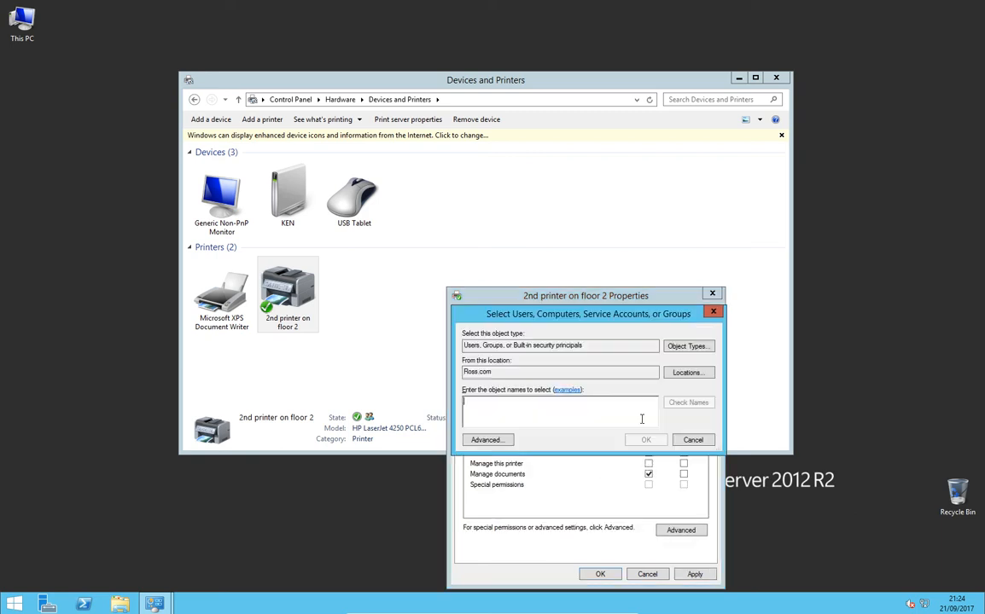
left_click(502, 439)
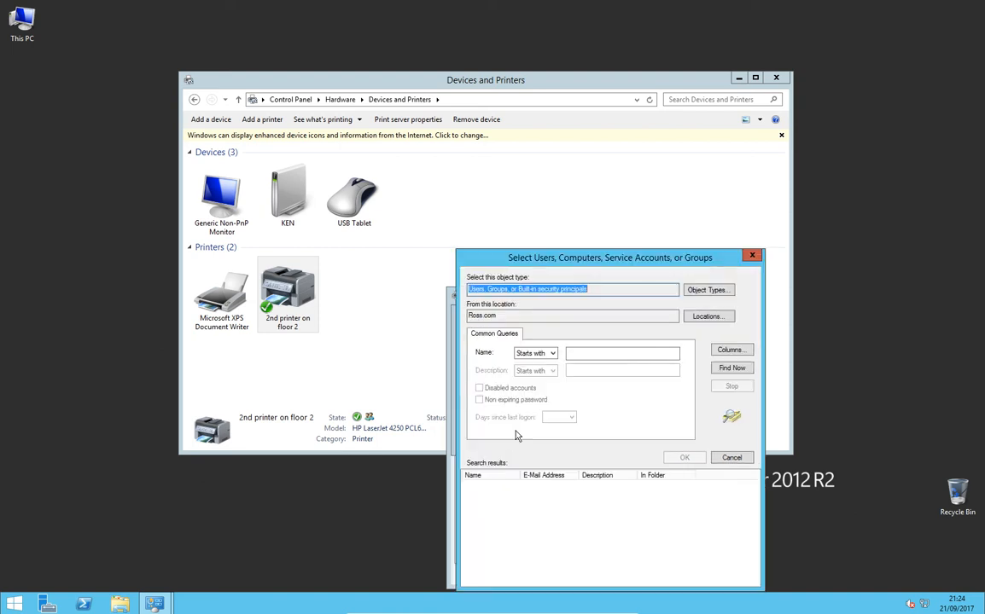
left_click(731, 368)
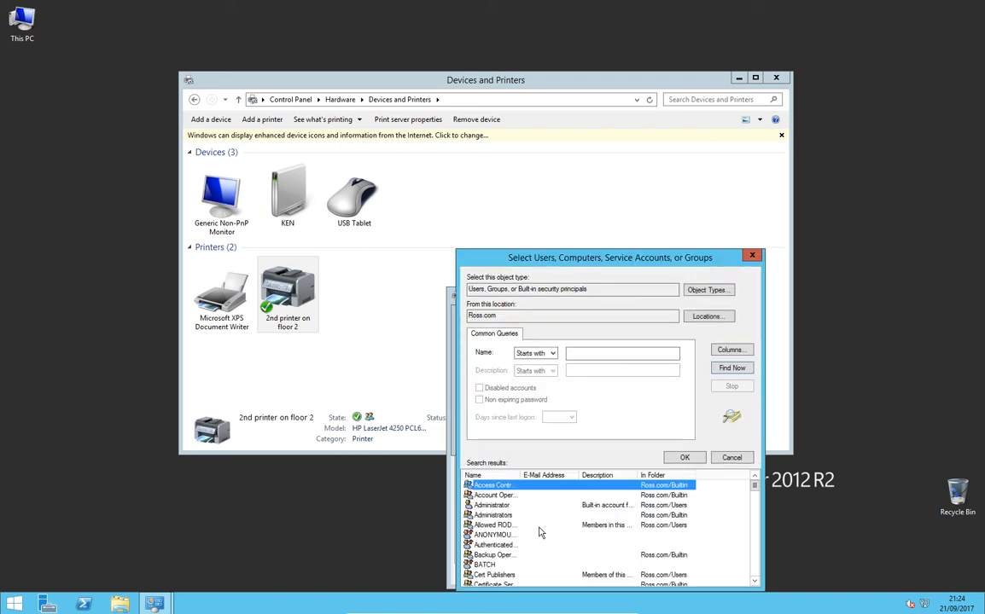
scroll(538, 533, "down", 2)
scroll(538, 533, "down", 2)
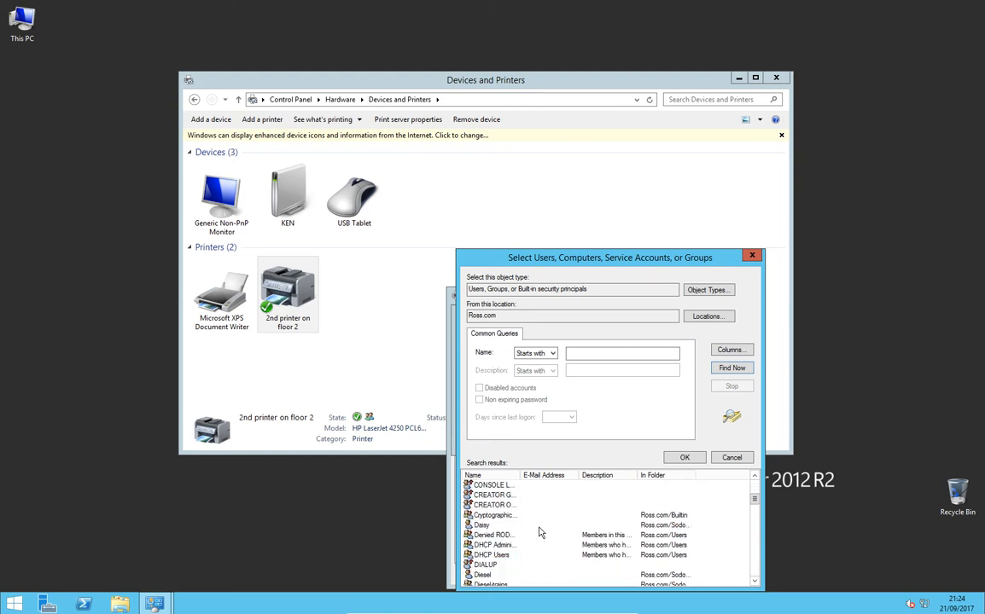
double_click(491, 555)
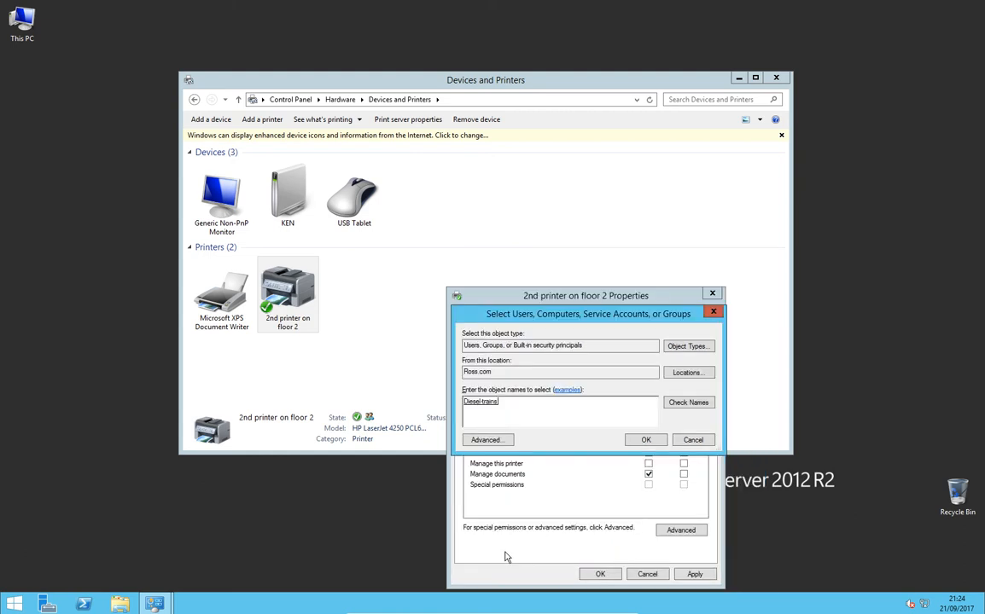
left_click(644, 442)
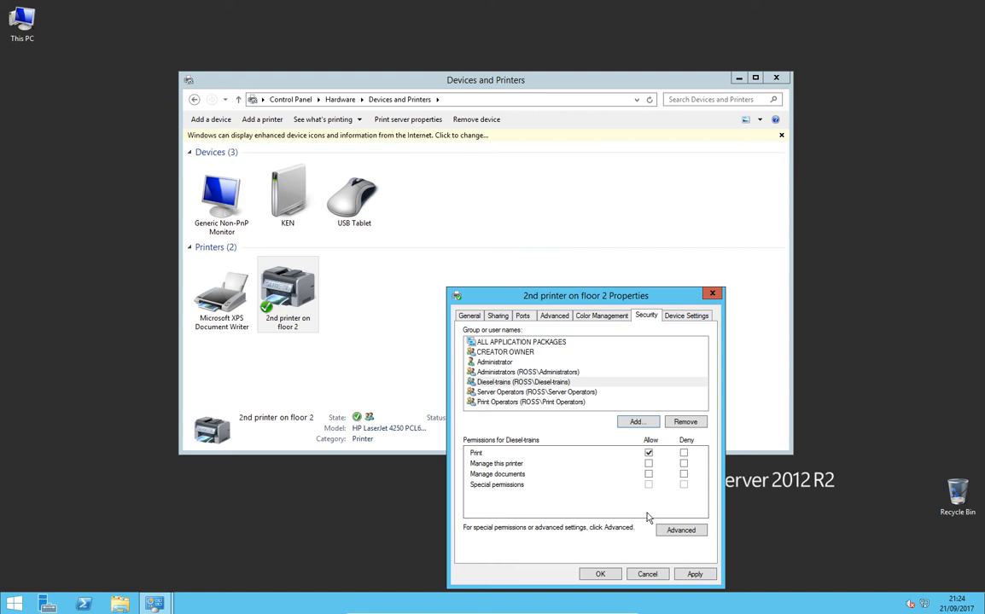
left_click(694, 576)
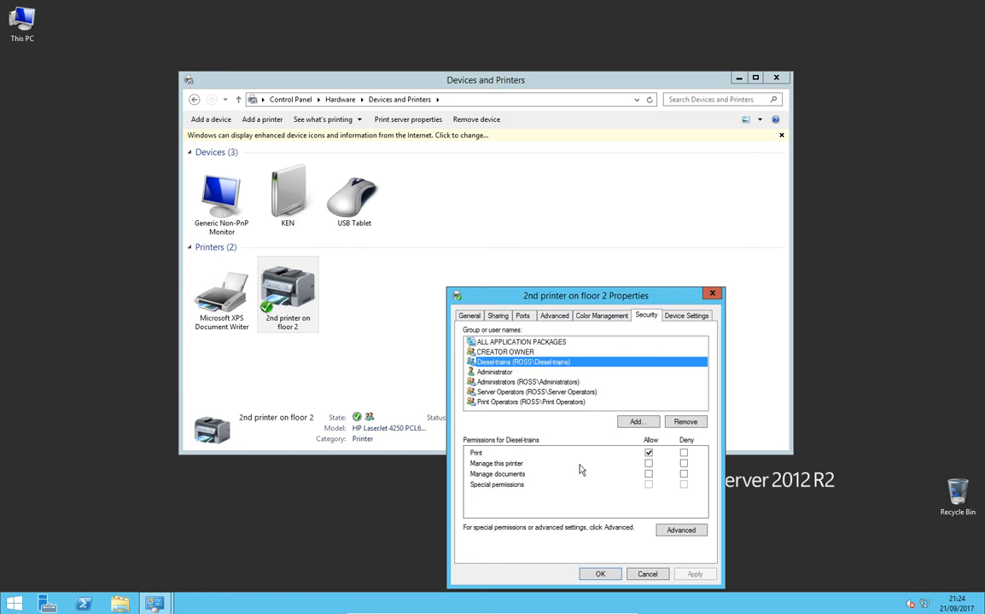
Step: Set the priority of the 2nd printer on floor 2 to 99 and save its properties
left_click(550, 318)
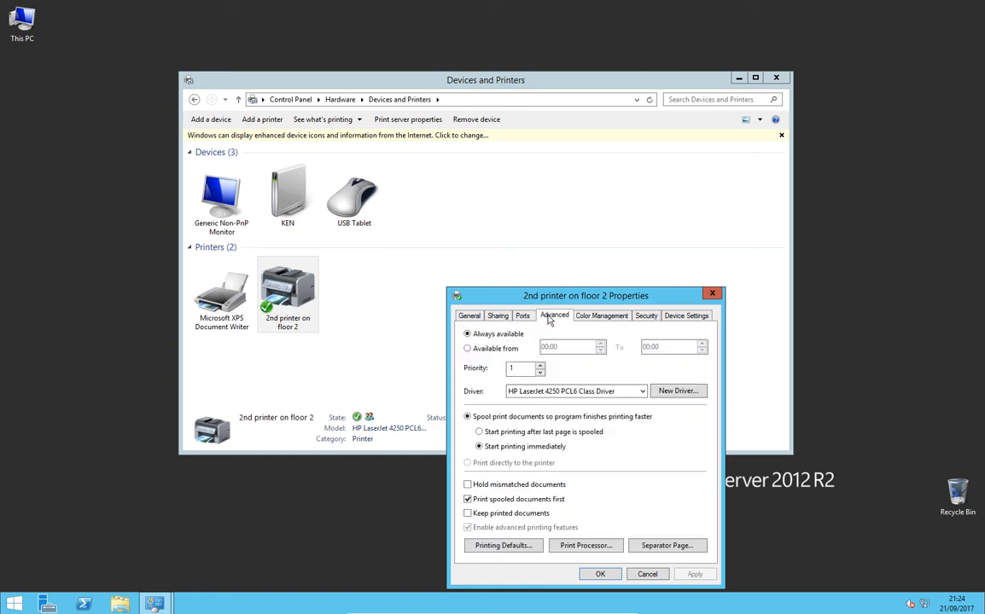
double_click(510, 369)
type("99")
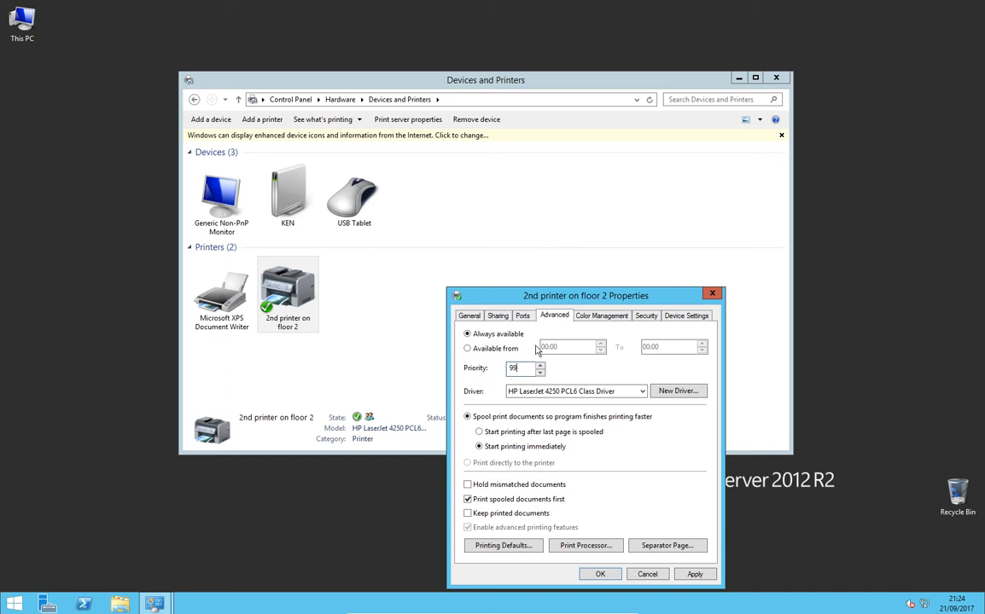
left_click(694, 574)
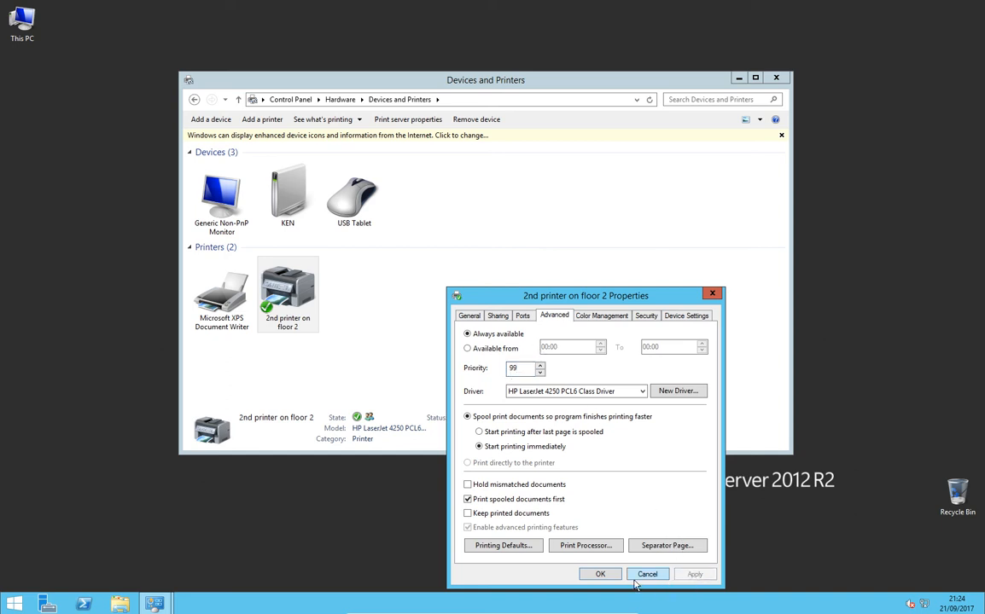
left_click(598, 575)
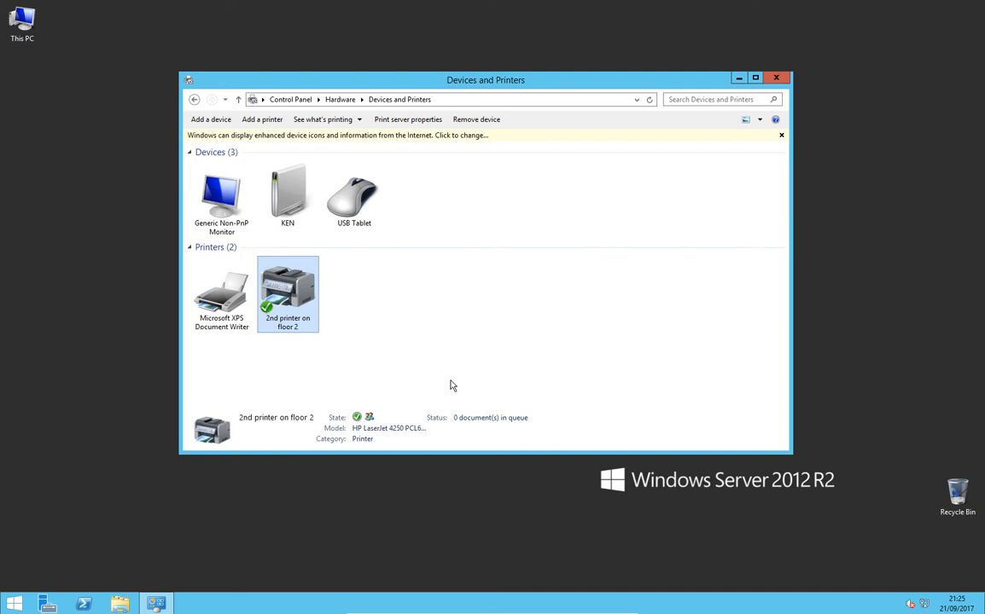
Step: Start adding another printer manually and create a new Standard TCP/IP Port for it
left_click(262, 119)
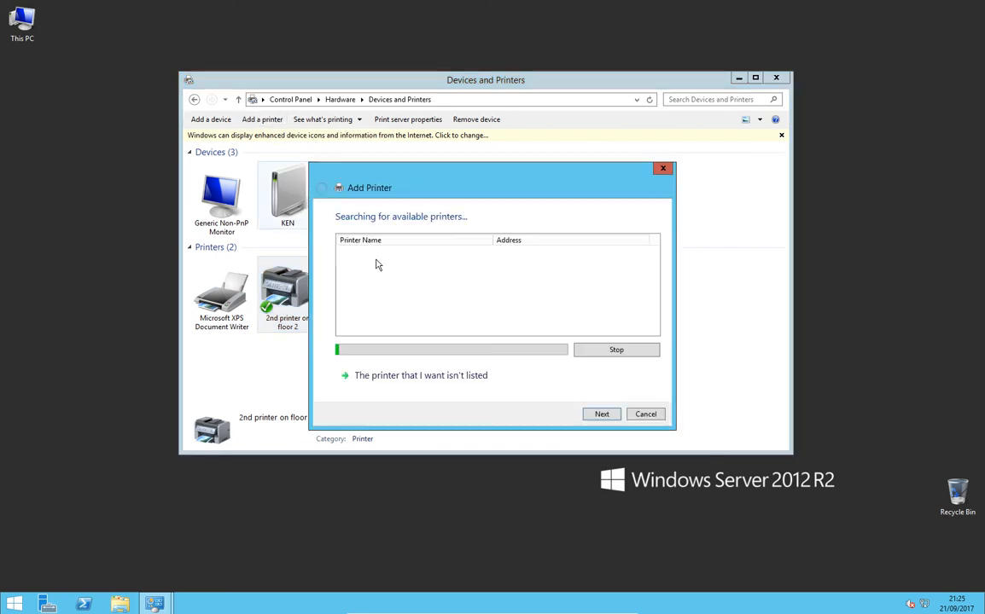
left_click(601, 414)
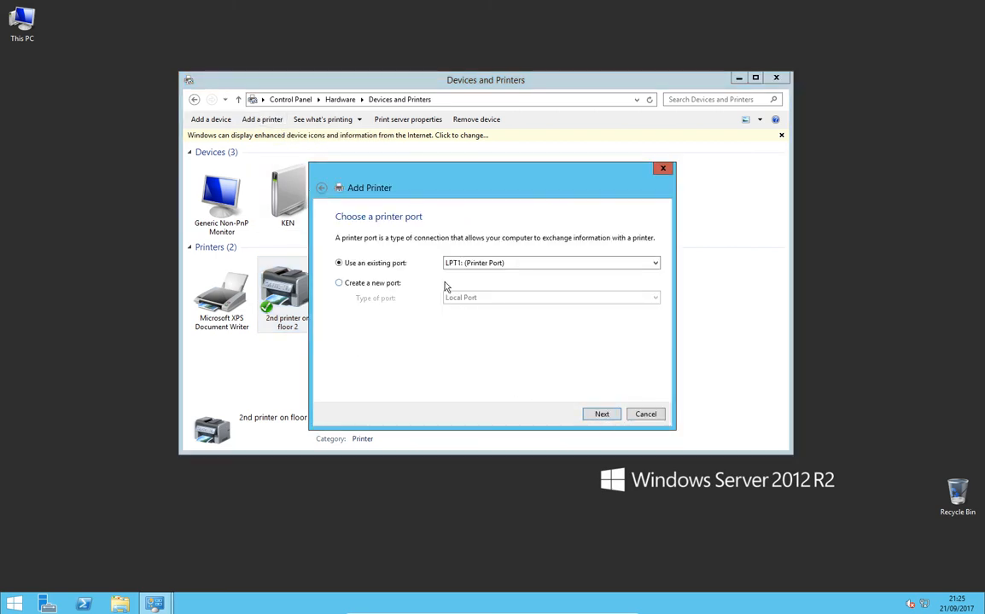
left_click(339, 282)
left_click(474, 298)
left_click(475, 318)
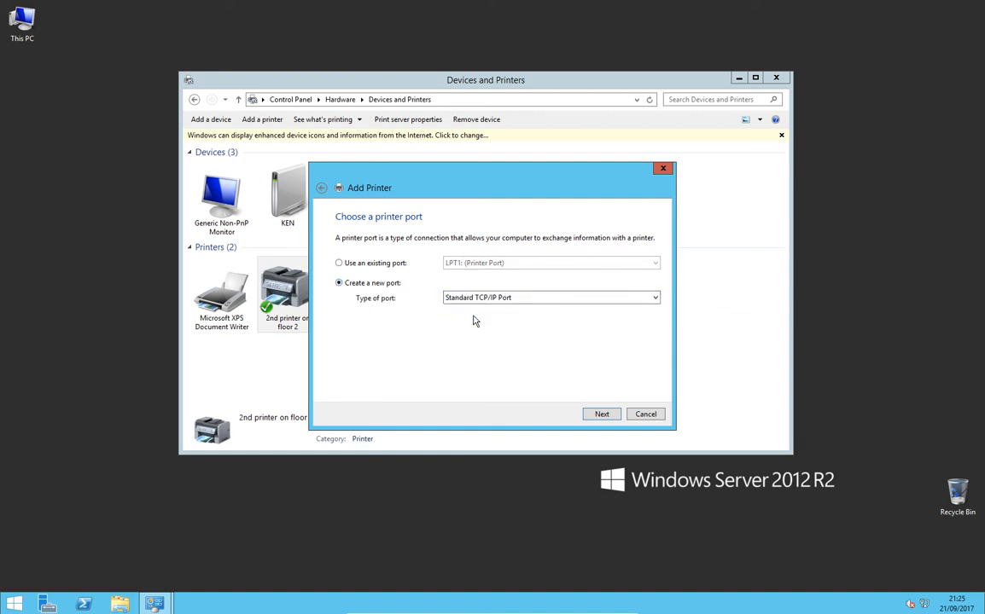
left_click(600, 414)
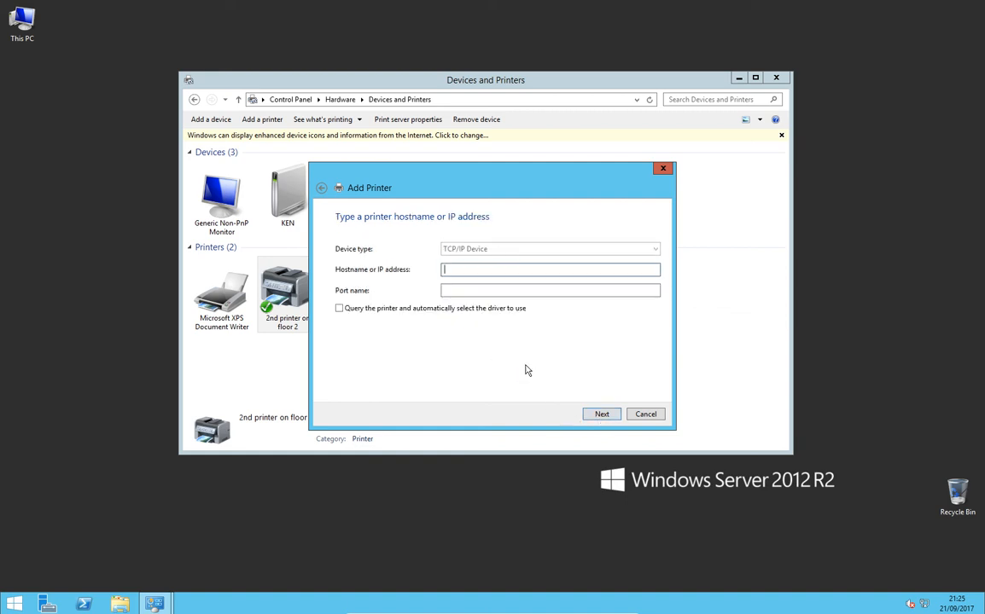
Step: Set the new port's address to 10.1.1.201 and its device type to Hewlett Packard Jet Direct
type("10.1.1.201")
key("Return")
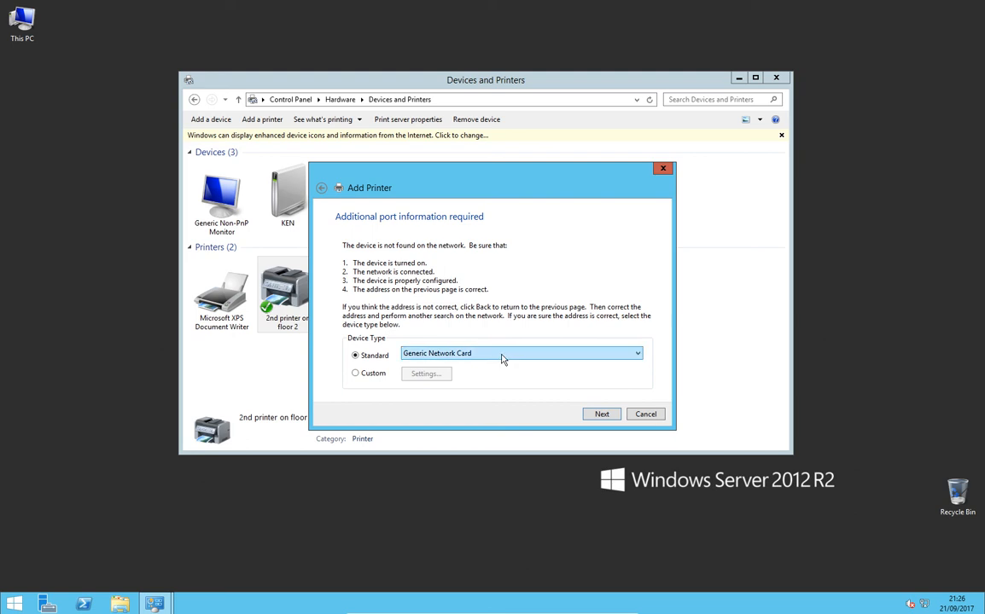
scroll(502, 360, "down", 1)
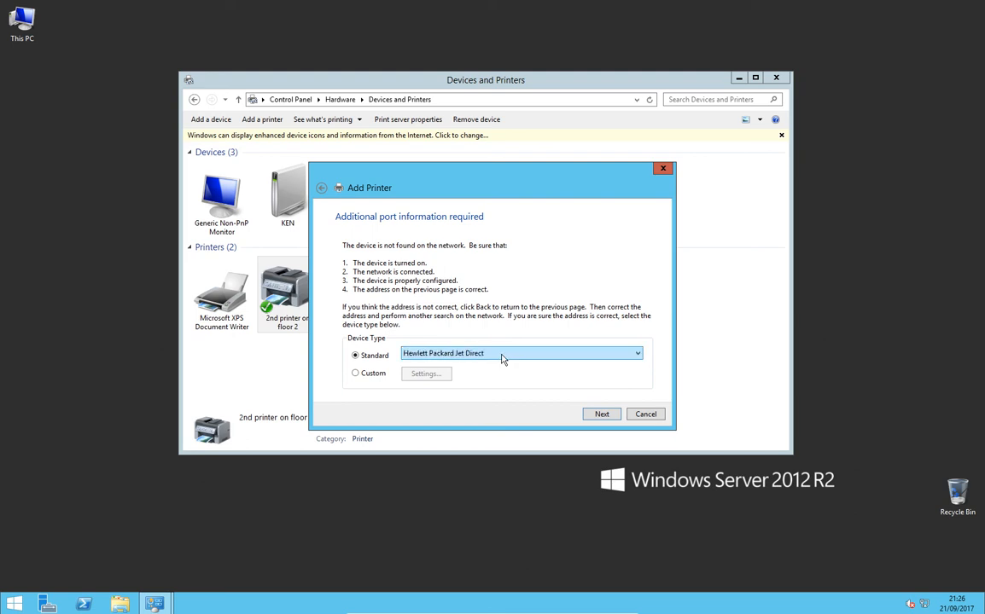
left_click(600, 414)
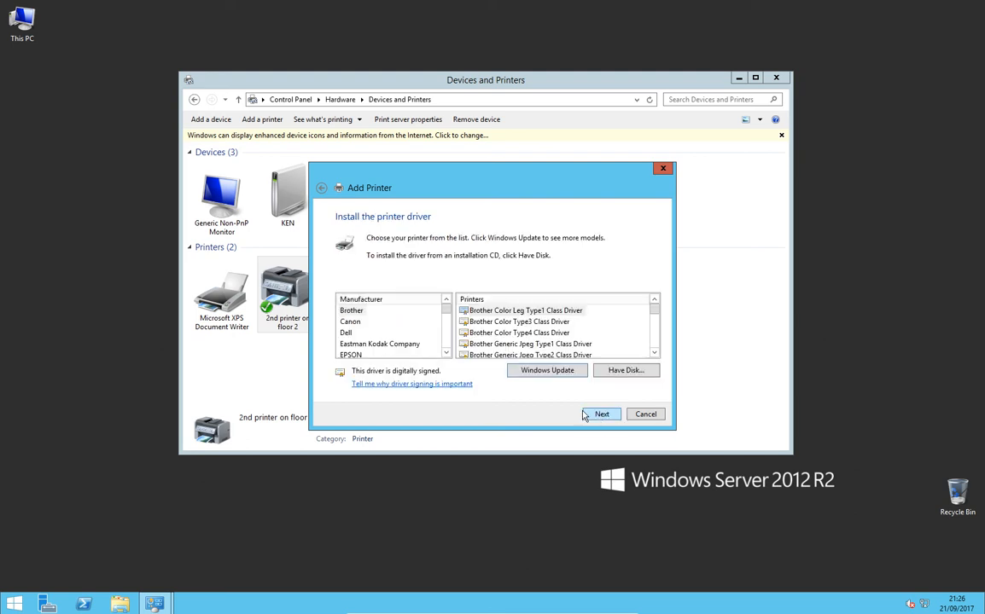
Step: Choose the HP LaserJet 4250 PCL6 Class Driver for the new printer and keep the currently installed driver version
left_click_drag(444, 314, 446, 318)
left_click(346, 344)
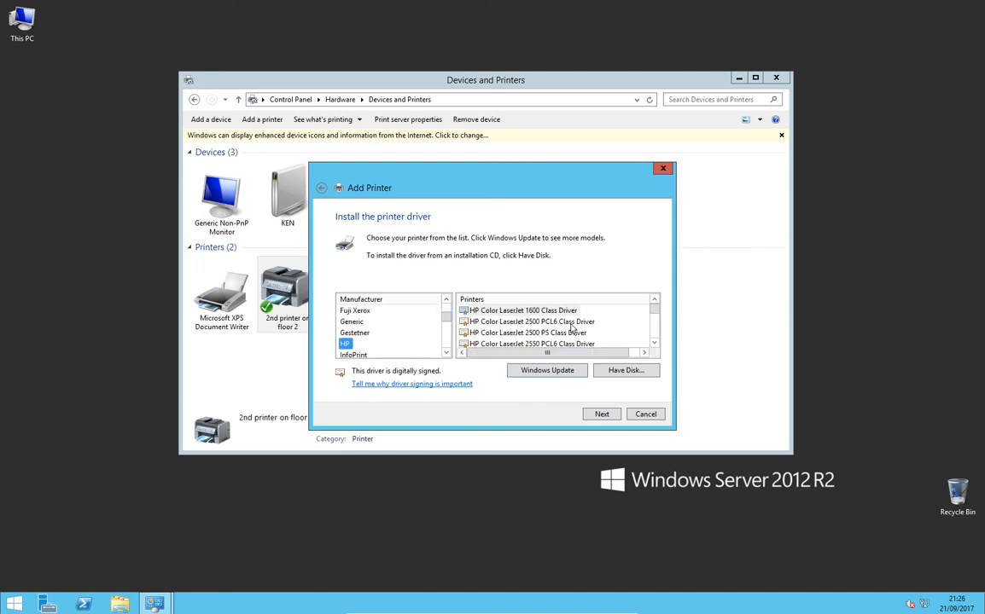
left_click_drag(655, 314, 654, 337)
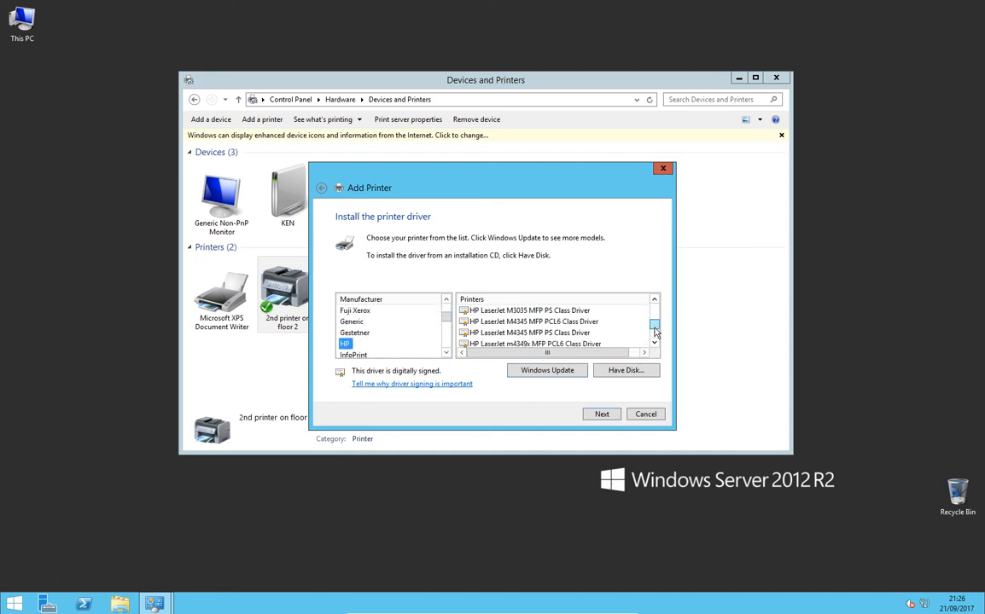
left_click(654, 300)
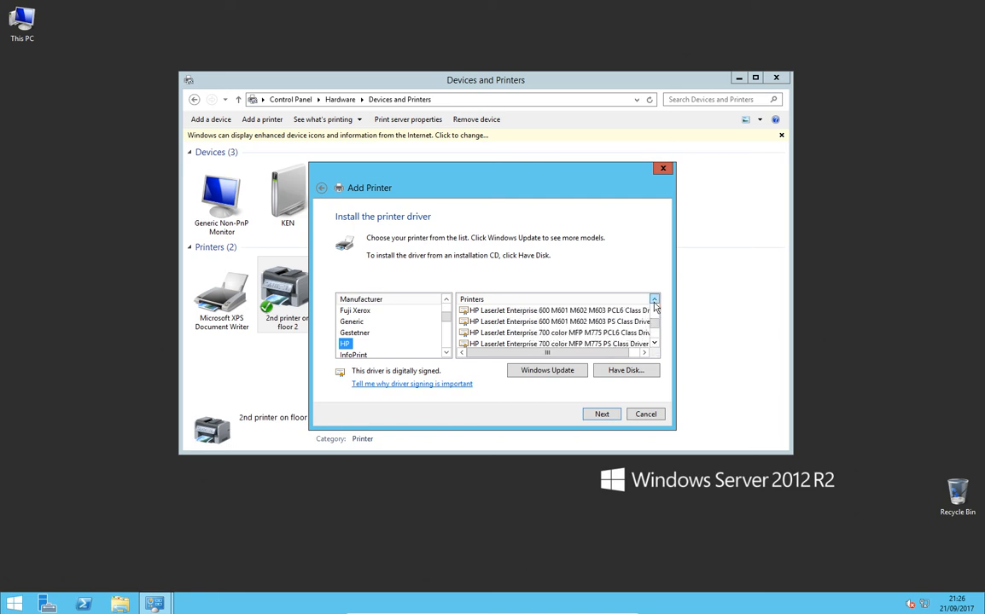
left_click(653, 343)
mouse_move(653, 344)
left_mouse_down()
mouse_move(653, 317)
mouse_move(654, 343)
left_mouse_up()
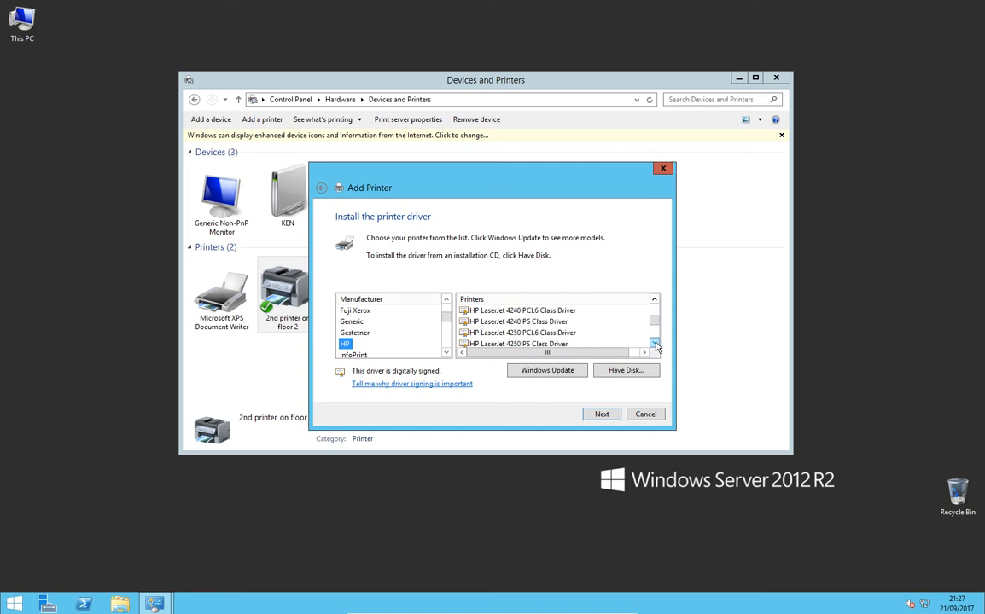
left_click(536, 333)
left_click(597, 414)
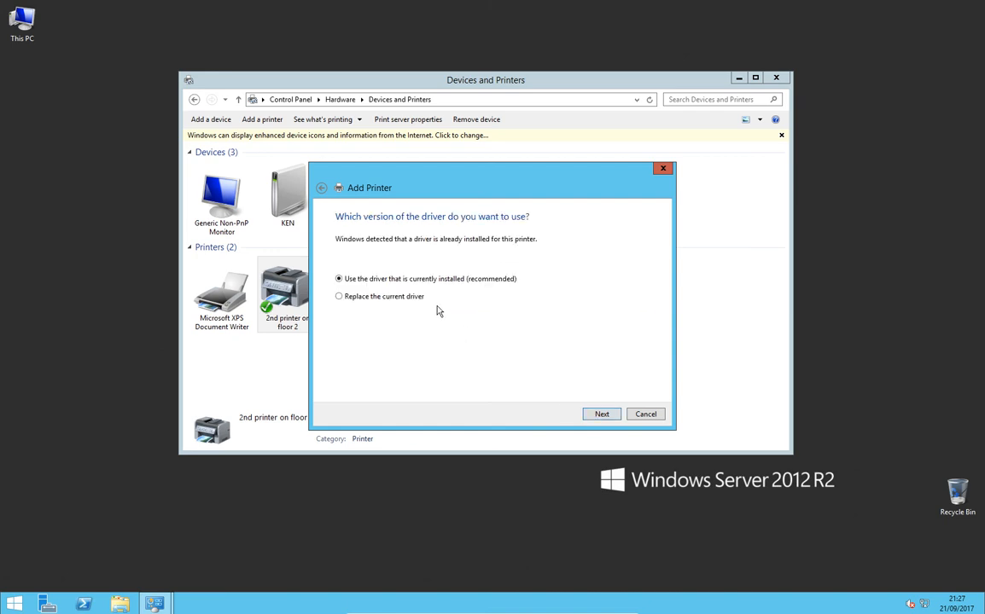
left_click(602, 416)
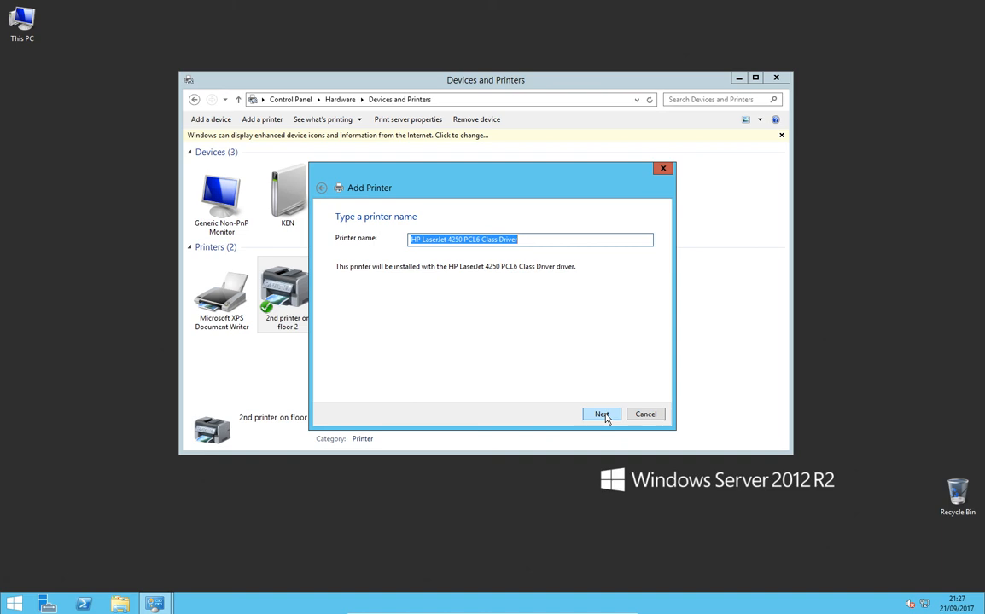
Step: Name the printer "Pool printer 1", leave it unshared, and finish adding it as the default printer
type("Poo")
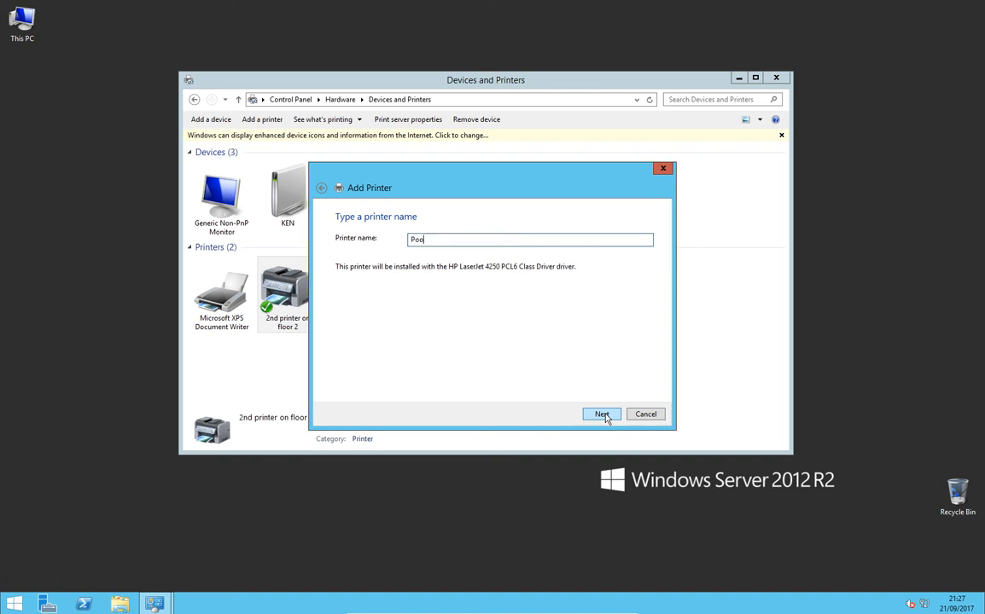
type("l printer 1")
left_click(603, 416)
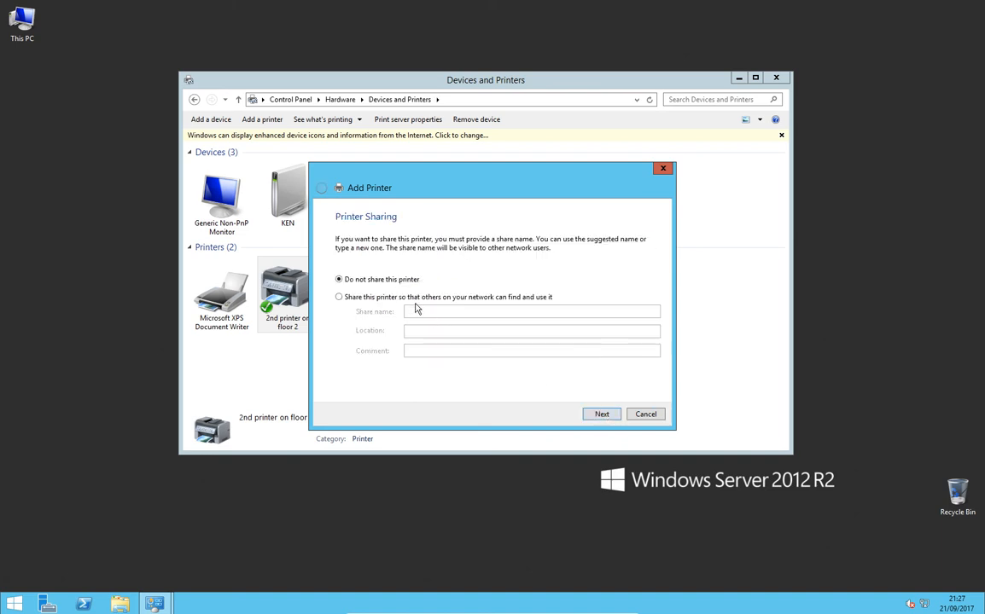
left_click(608, 416)
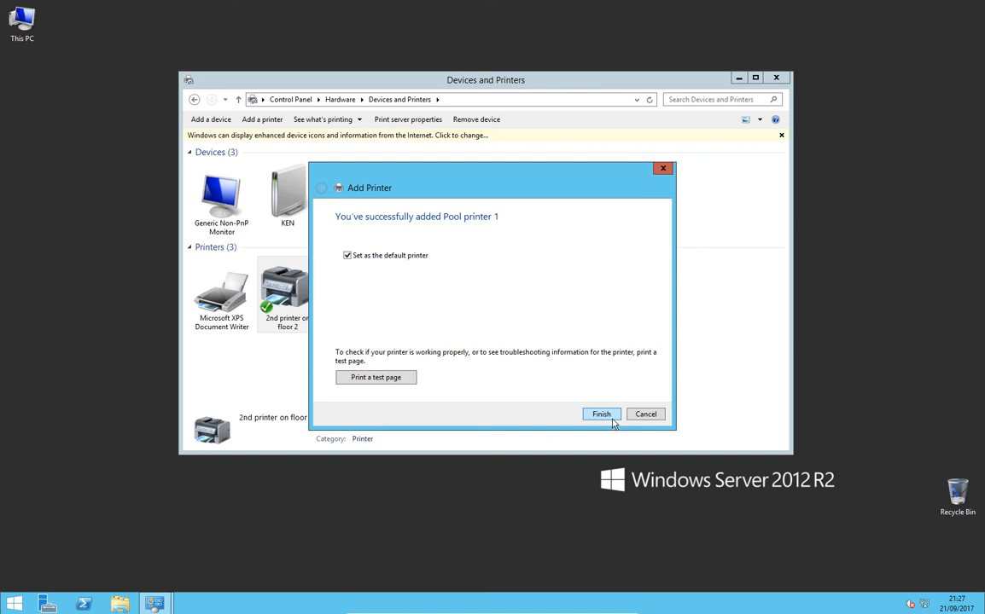
left_click(601, 413)
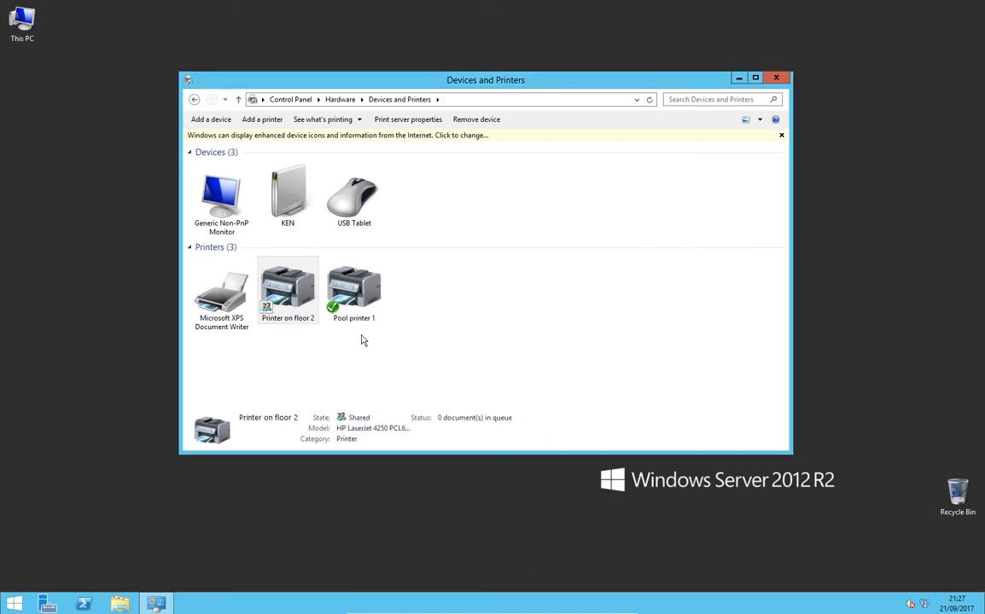
Step: Enable printer pooling in the port settings of Pool printer 1
right_click(354, 292)
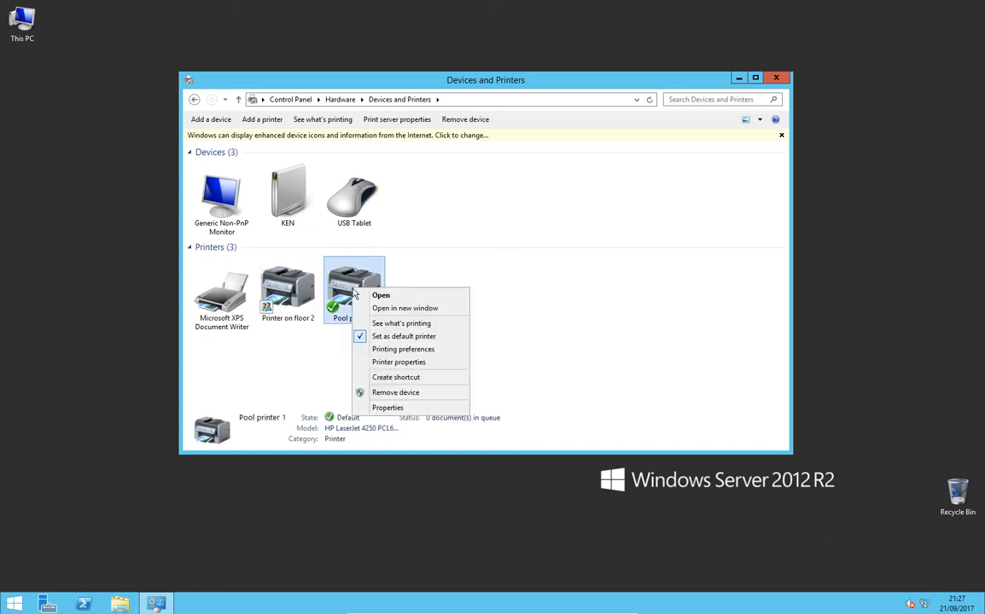
left_click(383, 362)
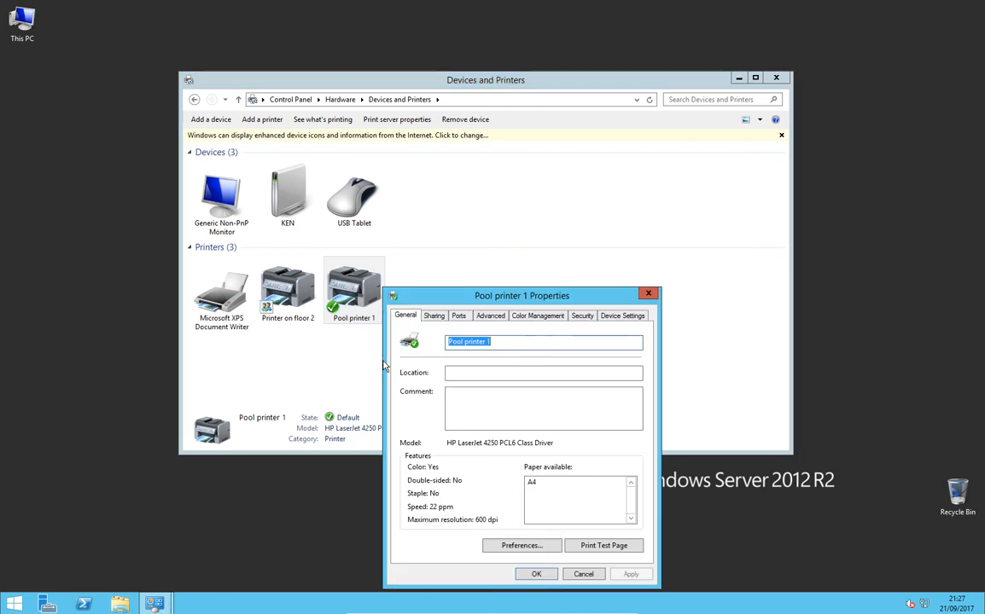
left_click(459, 316)
left_click_drag(417, 295, 435, 201)
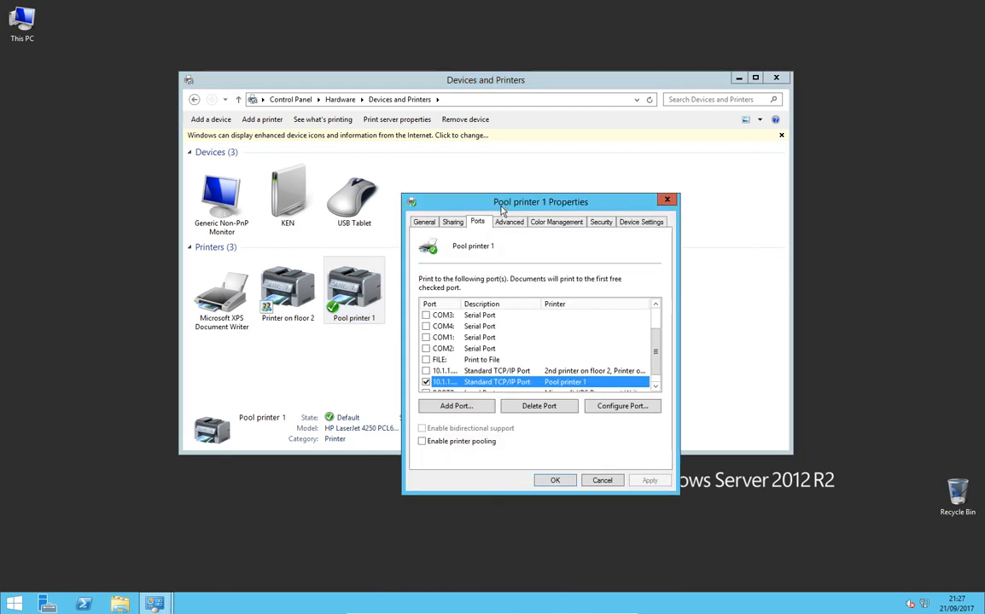
left_click(424, 443)
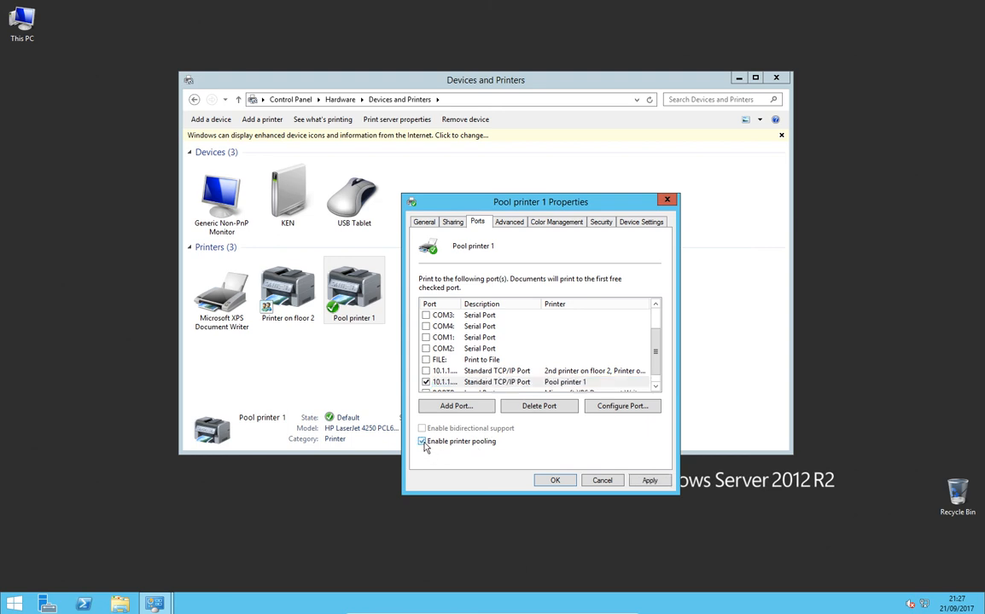
Step: Add a Standard TCP/IP port for 10.1.1.202 to Pool printer 1 with the Hewlett Packard Jet Direct device type
left_click(455, 408)
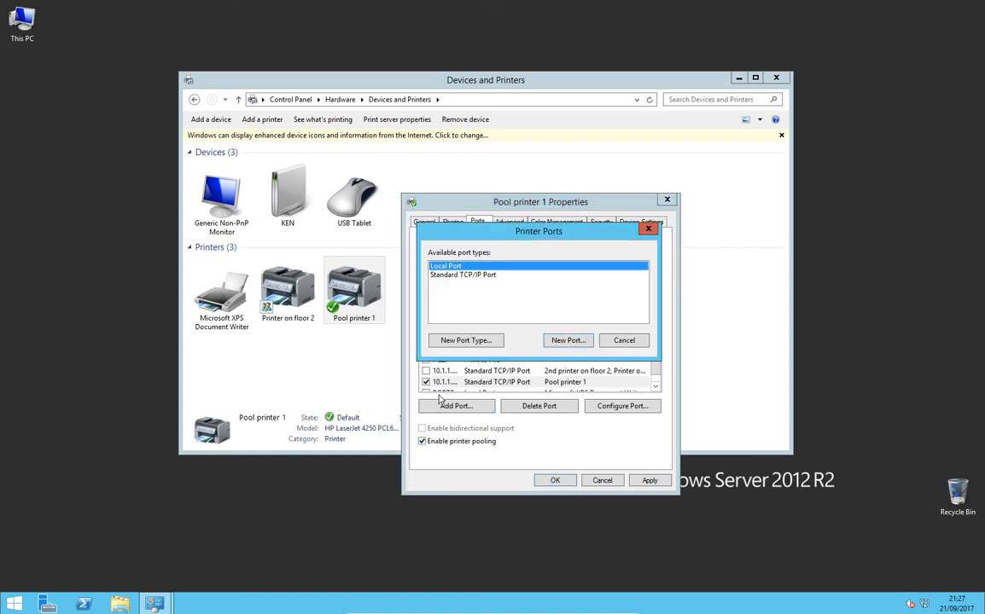
left_click(474, 276)
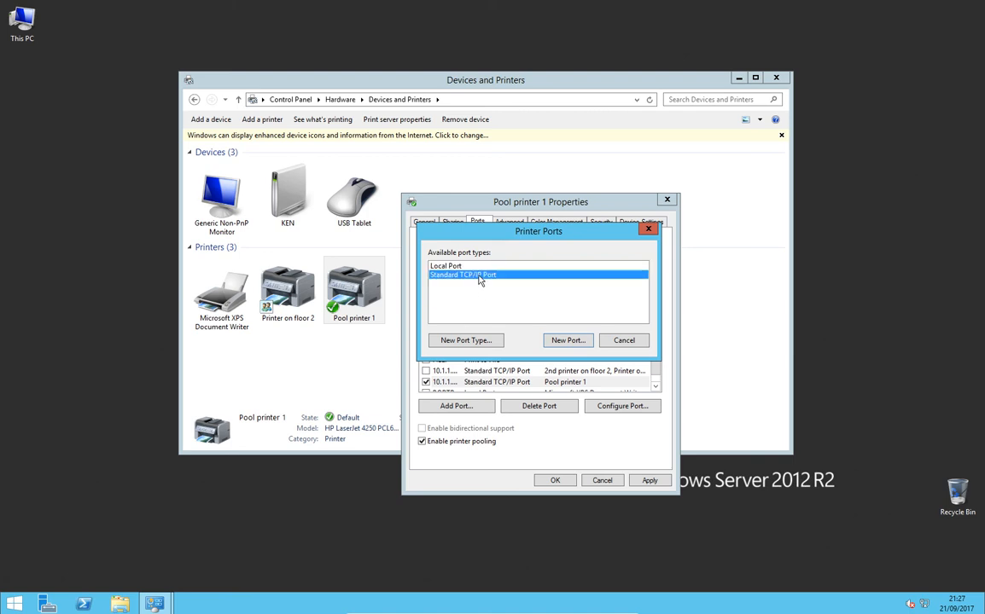
left_click(568, 340)
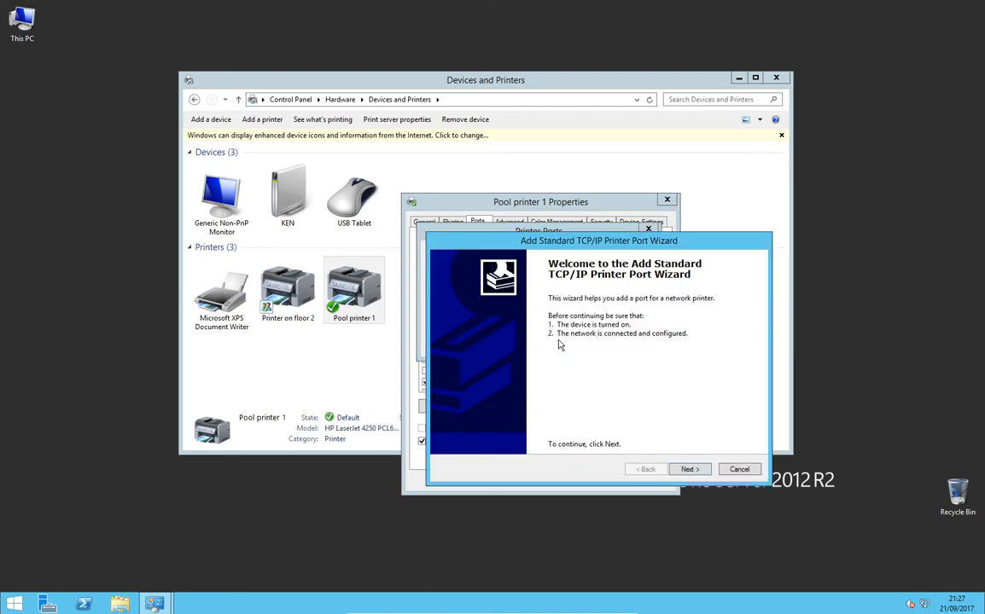
left_click(685, 471)
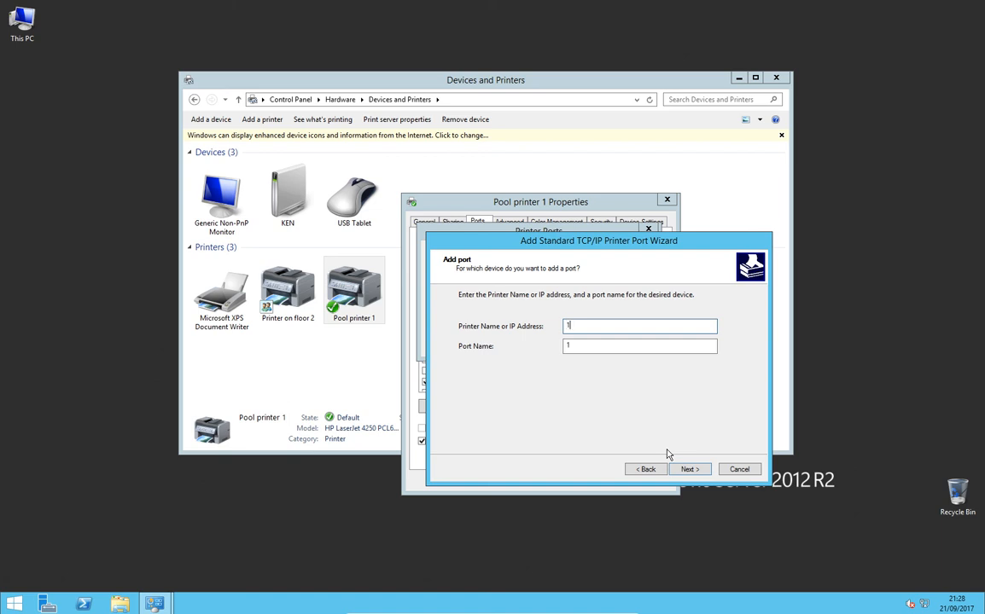
type("10.1.1.202")
left_click(690, 470)
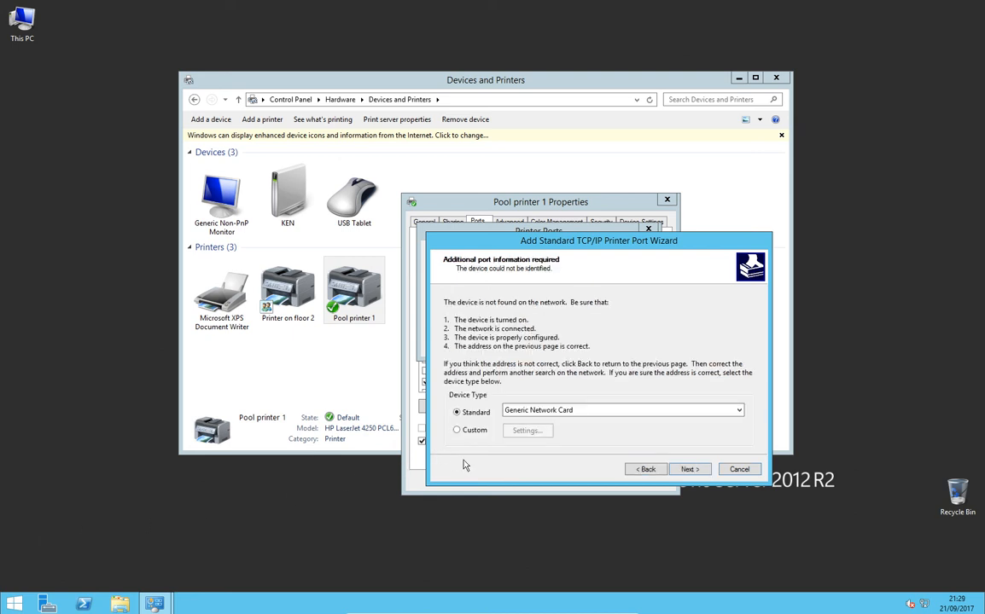
key("h")
left_click(689, 470)
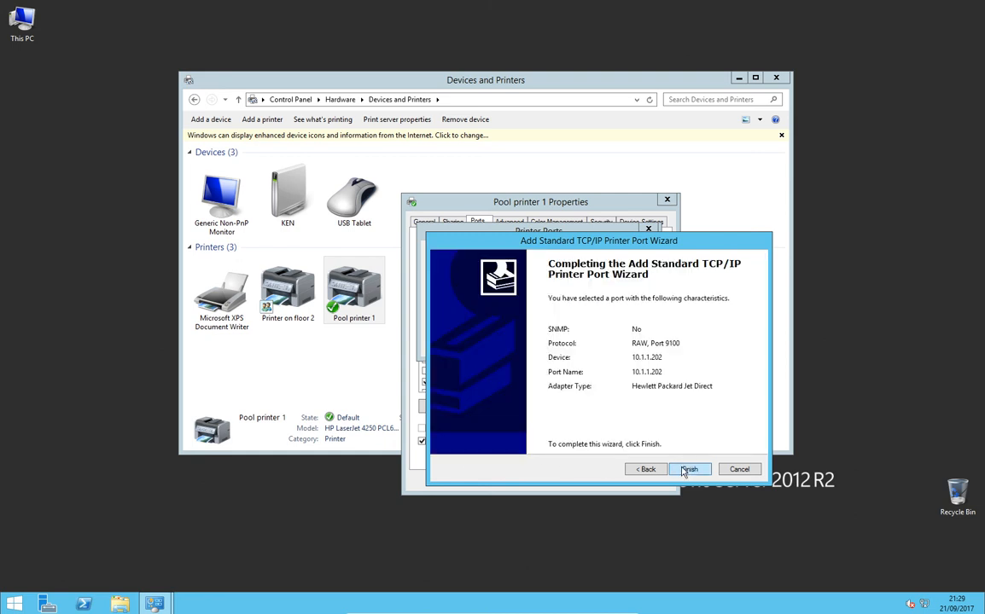
left_click(689, 469)
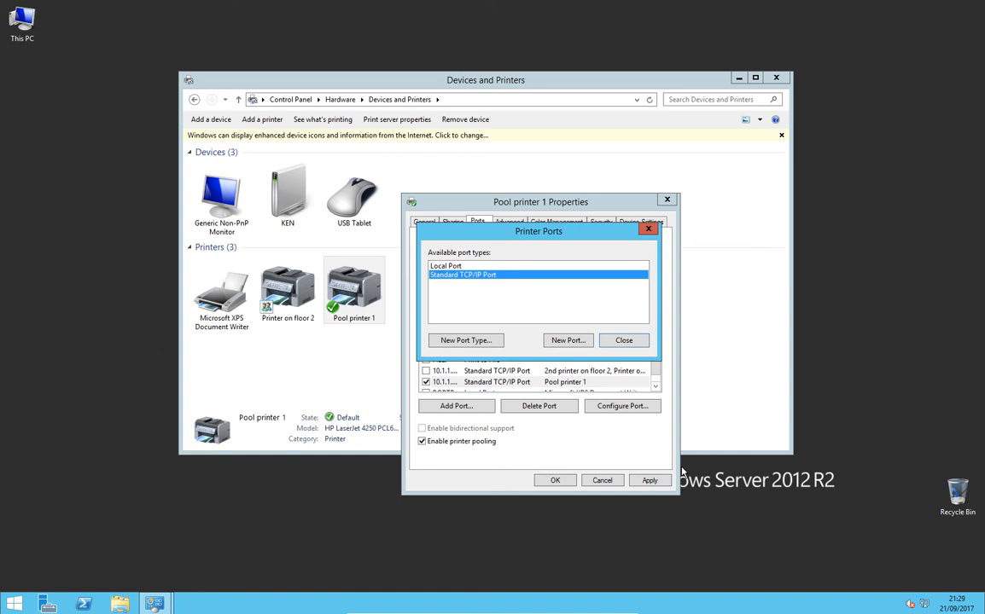
left_click(630, 341)
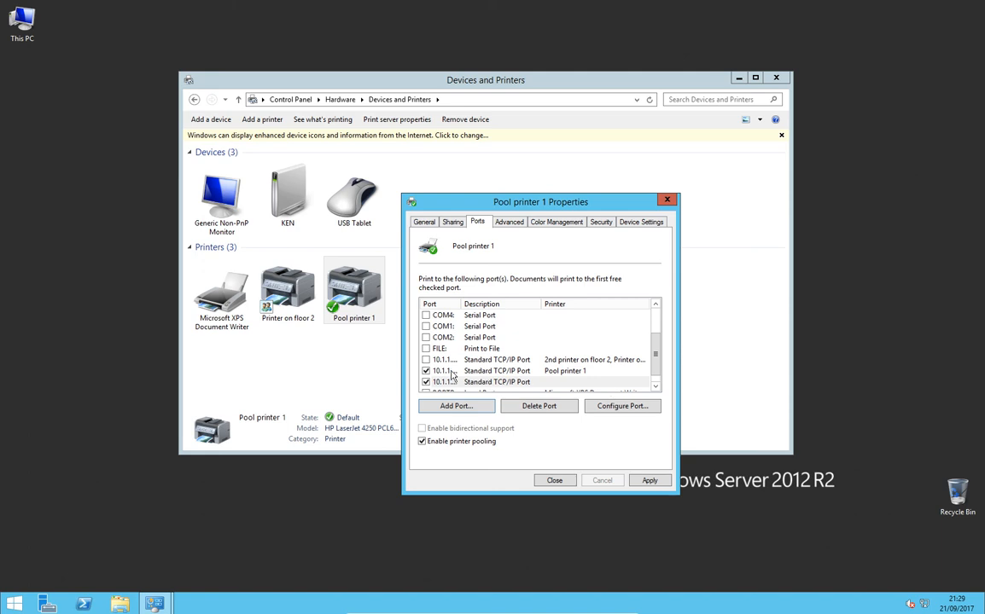
Step: Widen the port name column to check the pooled ports 10.1.1.201 and 10.1.1.202, and apply the port settings
left_click_drag(461, 304, 507, 304)
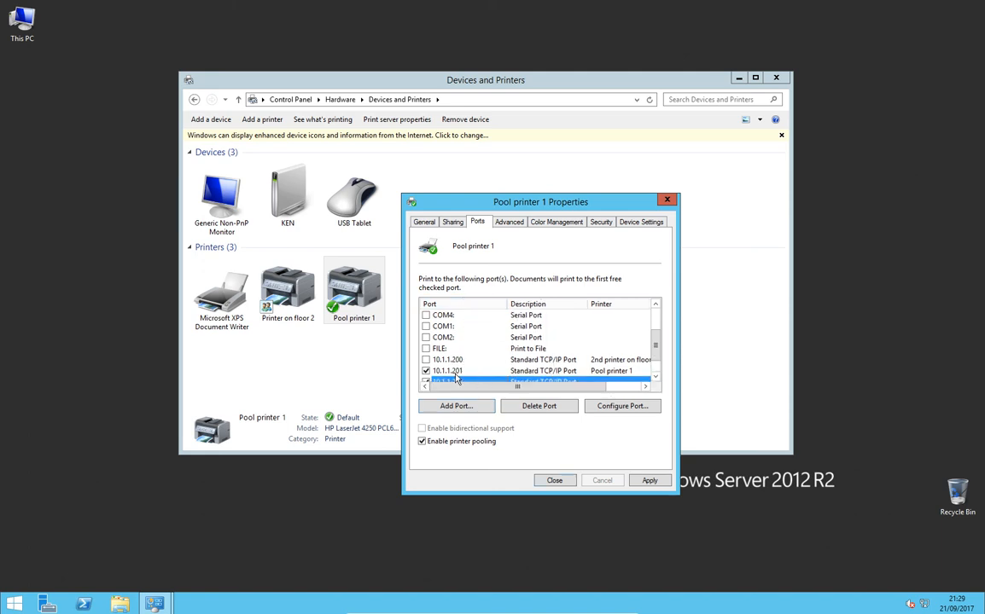
left_click(652, 376)
left_click(652, 375)
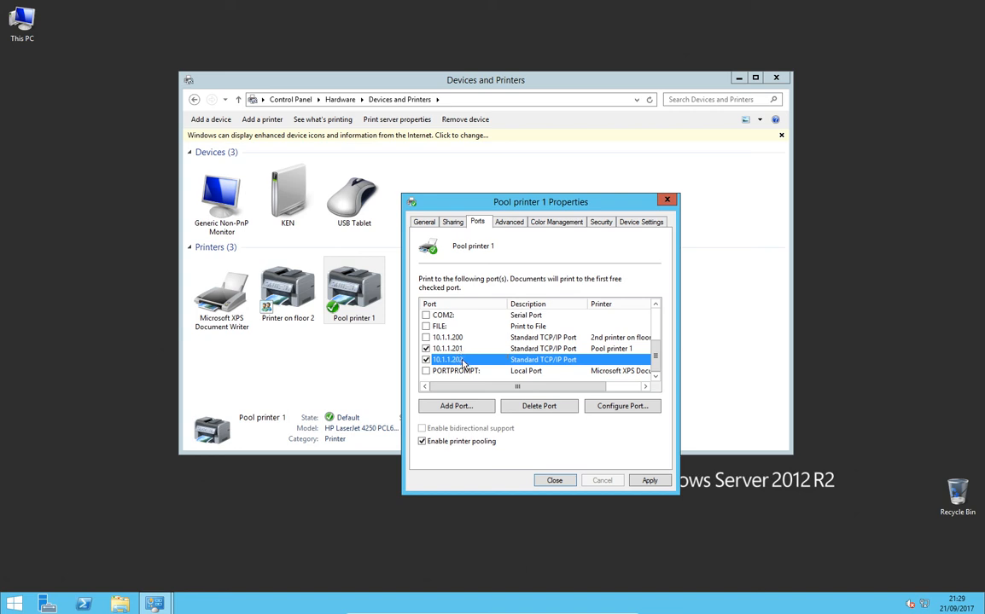
left_click(650, 480)
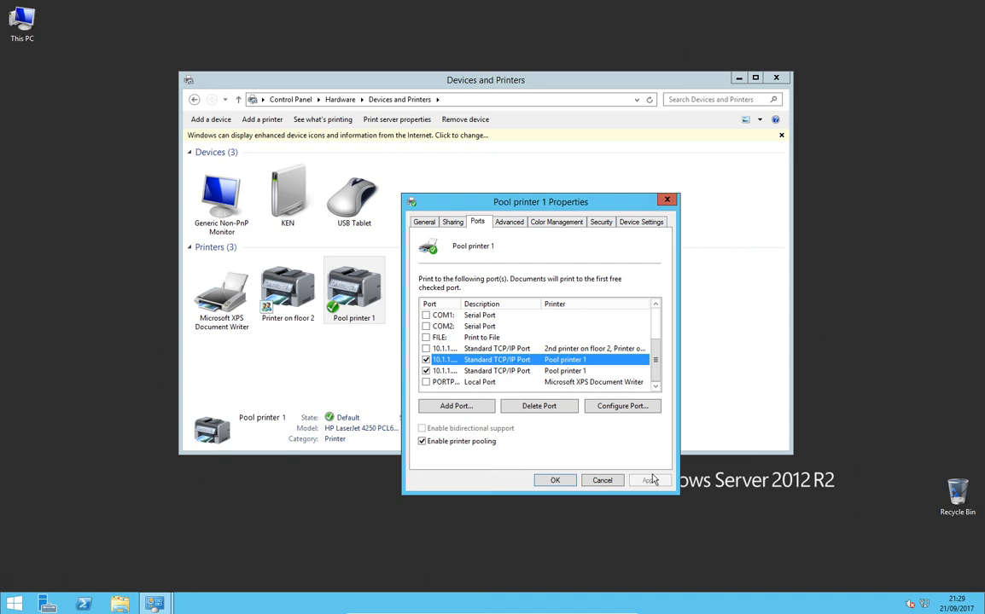
Step: Share Pool printer 1 under the share name "Pool printer 1", list it in the directory, and save its properties
left_click(452, 222)
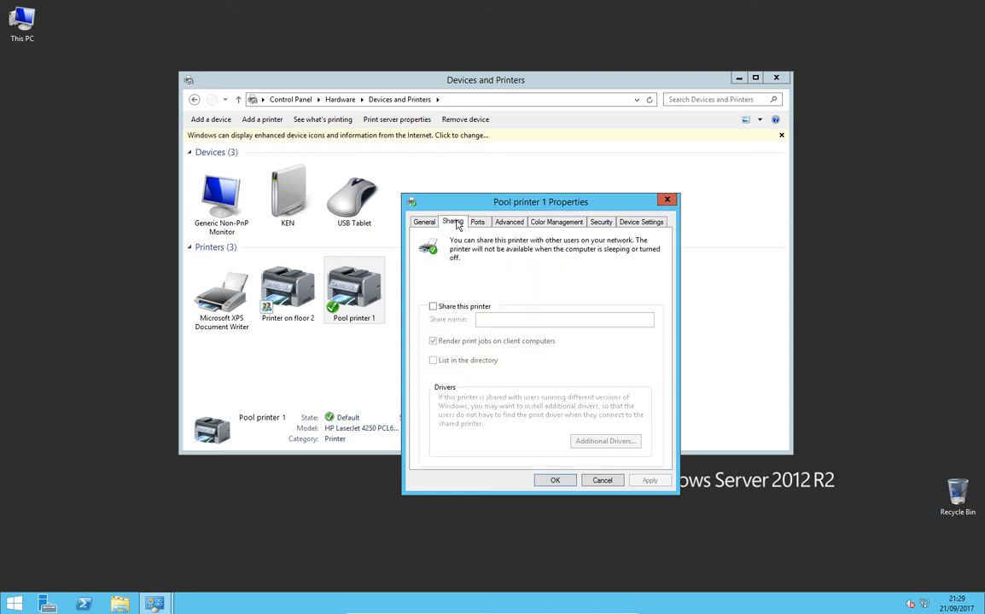
left_click(434, 307)
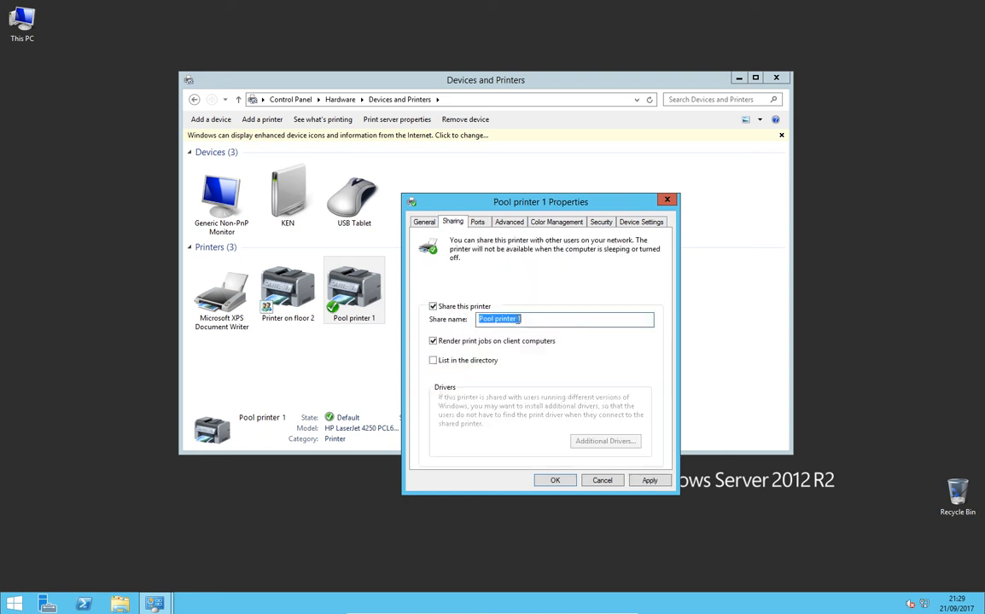
left_click(433, 360)
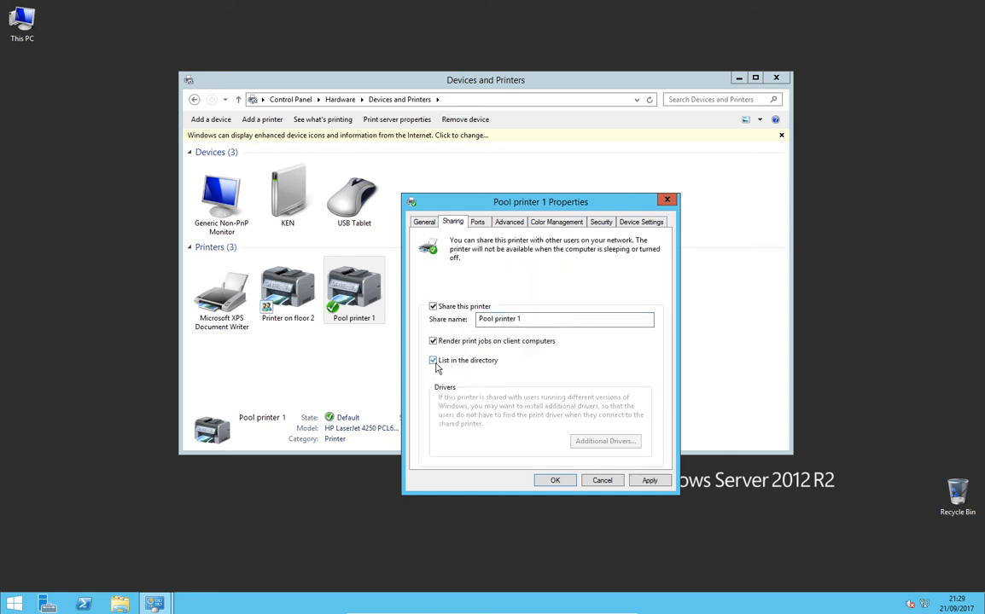
left_click(648, 481)
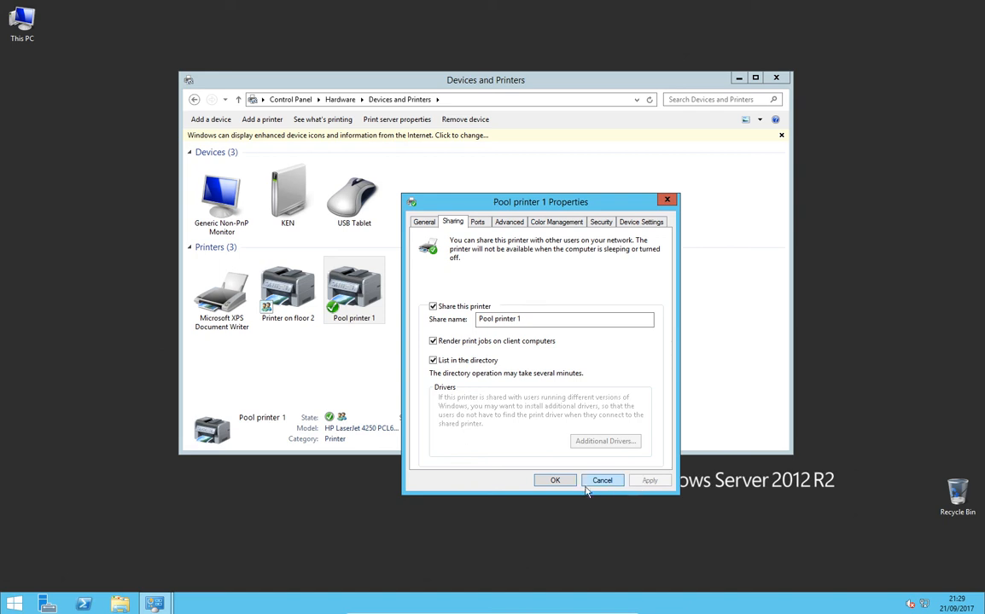
left_click(554, 480)
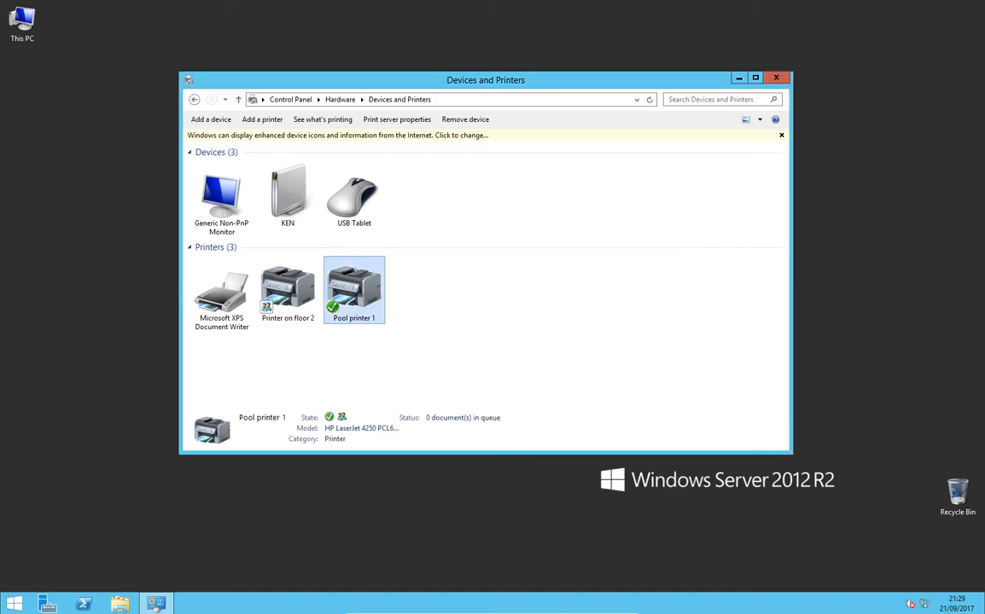